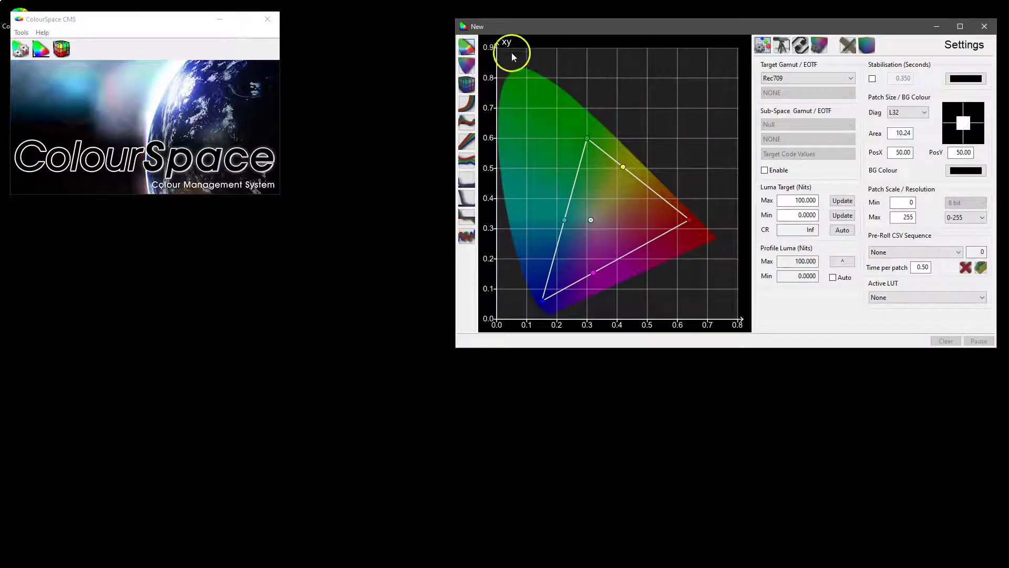
- Look through the graph types in the new profile window, including 3D cube, EOTF, RGB Separation and RGB Balance
{"action": "left_click", "coordinate": [467, 66]}
{"action": "left_click", "coordinate": [467, 84]}
{"action": "left_click_drag", "start_coordinate": [604, 191], "coordinate": [554, 128]}
{"action": "left_click", "coordinate": [467, 103]}
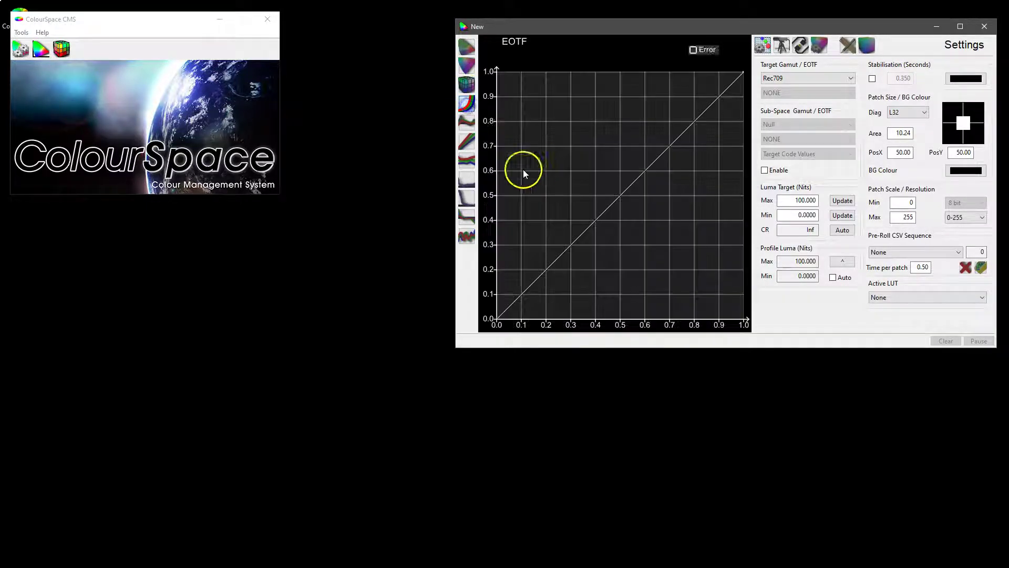
{"action": "left_click", "coordinate": [467, 123]}
{"action": "left_click", "coordinate": [469, 152]}
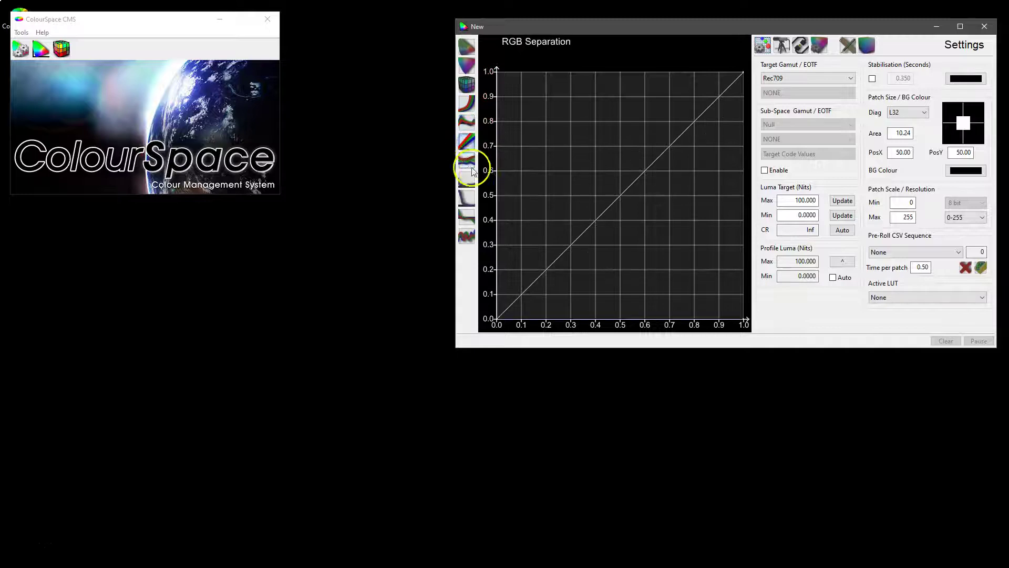
{"action": "left_click", "coordinate": [467, 162]}
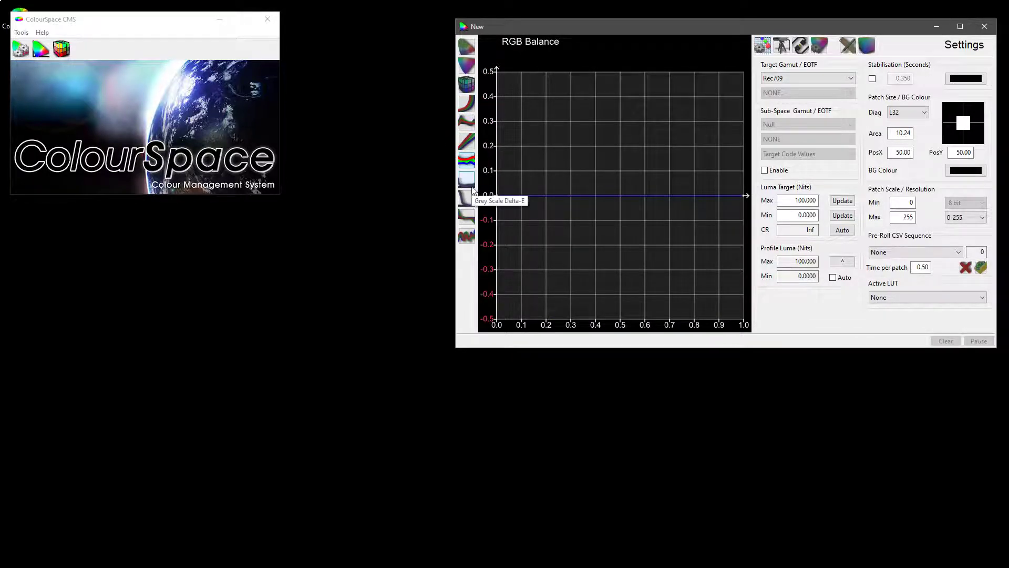
- Return to the xy chromaticity graph and inspect the gamut triangle and white point up close
{"action": "left_click", "coordinate": [469, 52]}
{"action": "scroll", "coordinate": [605, 220], "scroll_direction": "up", "scroll_amount": 5}
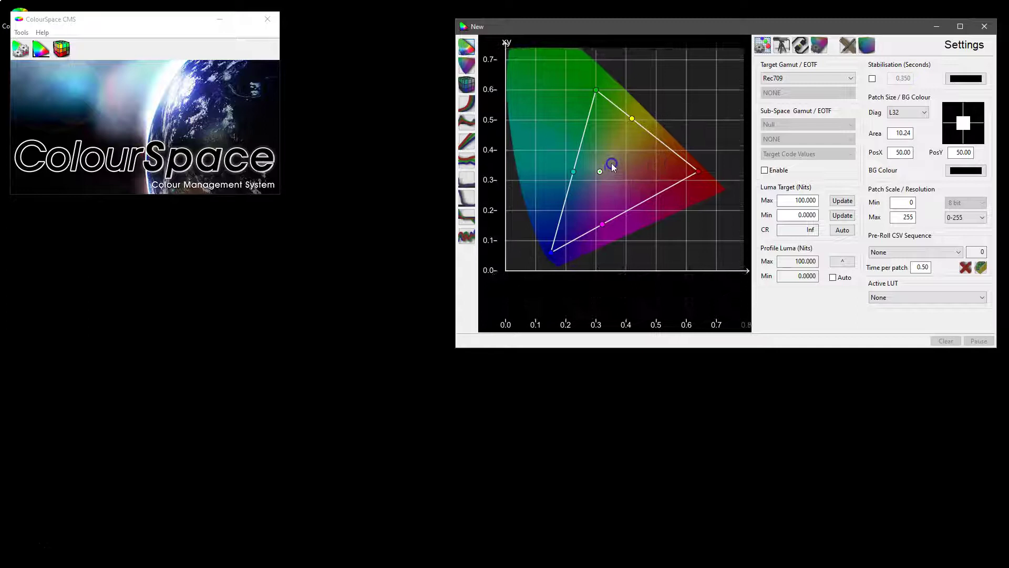
{"action": "scroll", "coordinate": [616, 205], "scroll_direction": "up", "scroll_amount": 4}
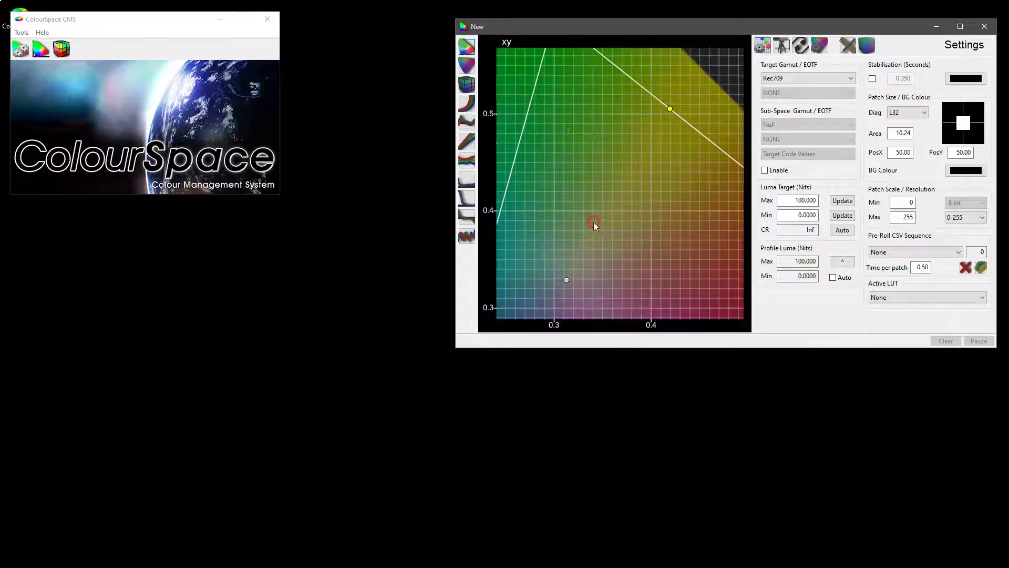
{"action": "scroll", "coordinate": [613, 210], "scroll_direction": "down", "scroll_amount": 8}
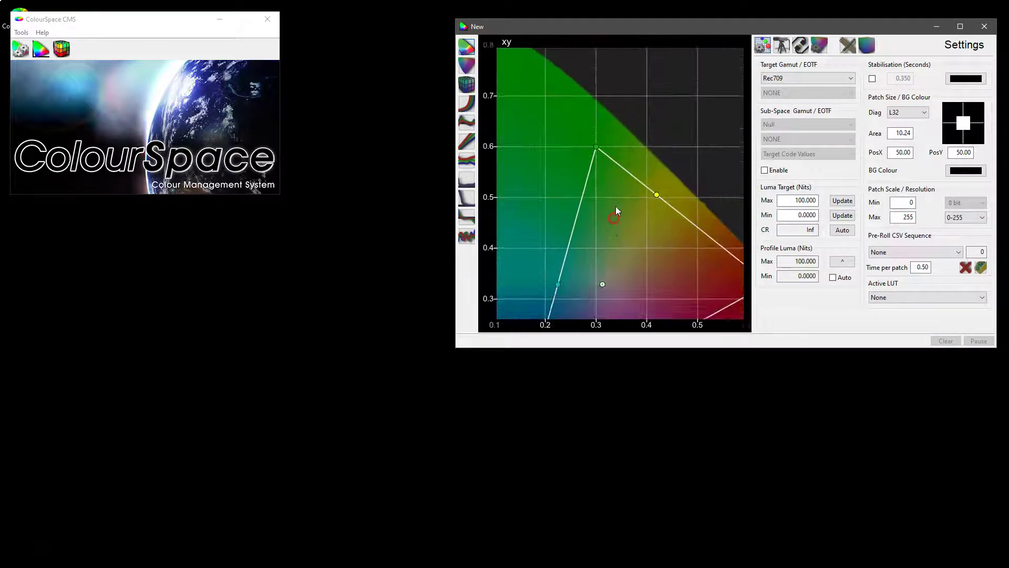
{"action": "scroll", "coordinate": [621, 240], "scroll_direction": "down", "scroll_amount": 4}
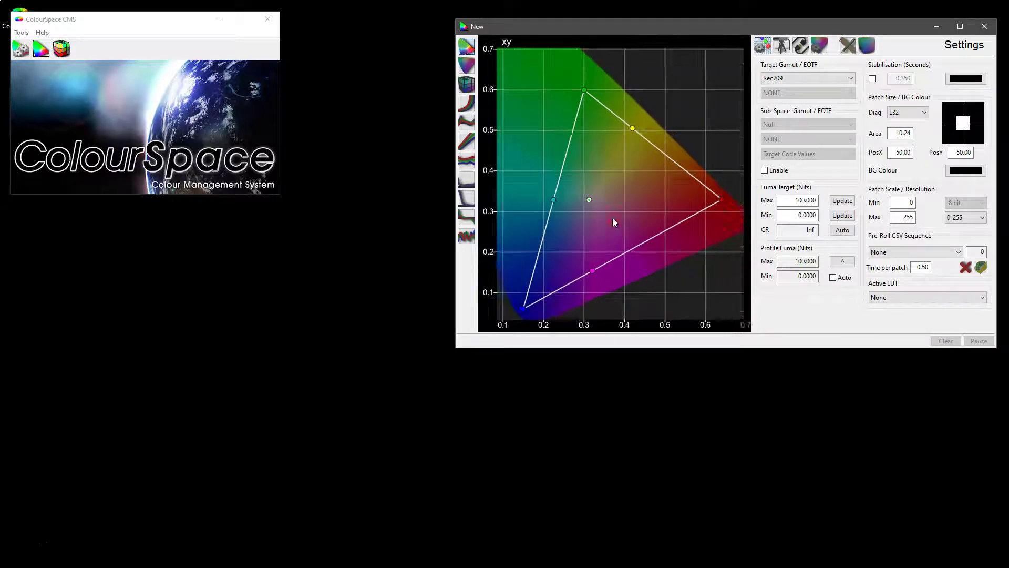
{"action": "left_click_drag", "start_coordinate": [599, 175], "coordinate": [598, 172]}
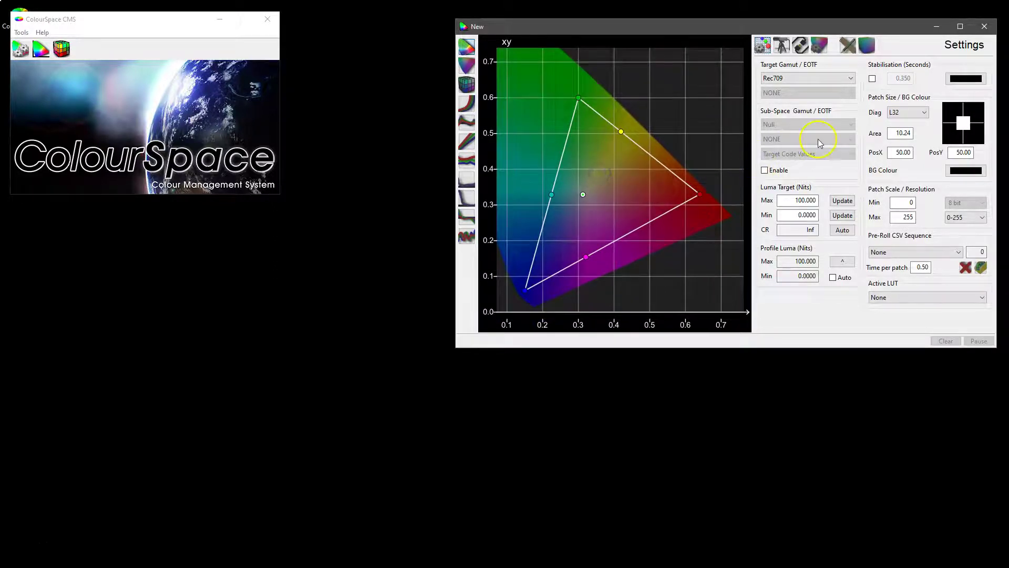
- Review the target gamut choices and the maximum and minimum luma target settings
{"action": "left_click", "coordinate": [786, 79]}
{"action": "left_click", "coordinate": [784, 78]}
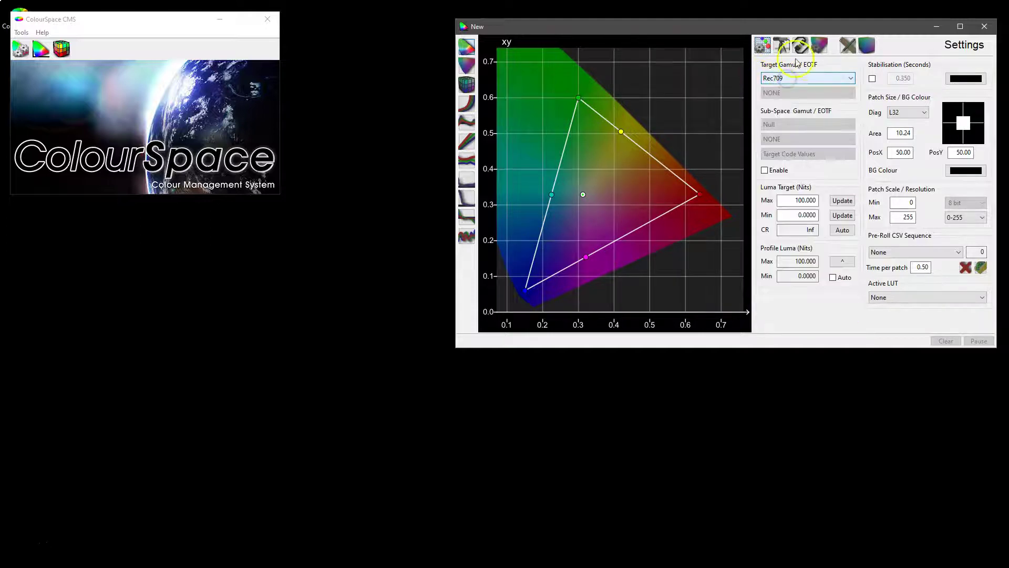
{"action": "left_click", "coordinate": [785, 78]}
{"action": "left_click", "coordinate": [784, 78]}
{"action": "left_click", "coordinate": [794, 98]}
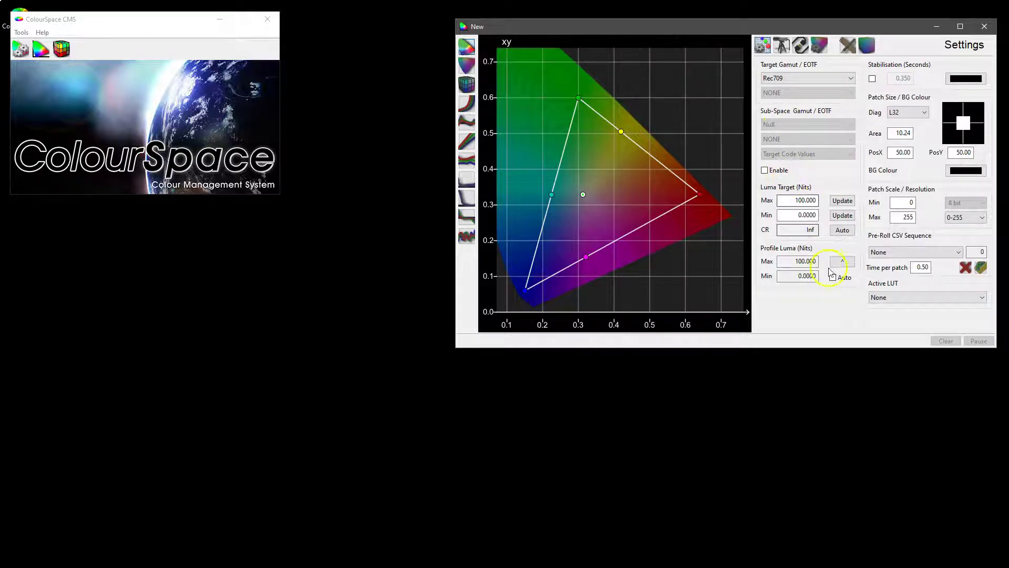
{"action": "left_click_drag", "start_coordinate": [790, 200], "coordinate": [831, 196]}
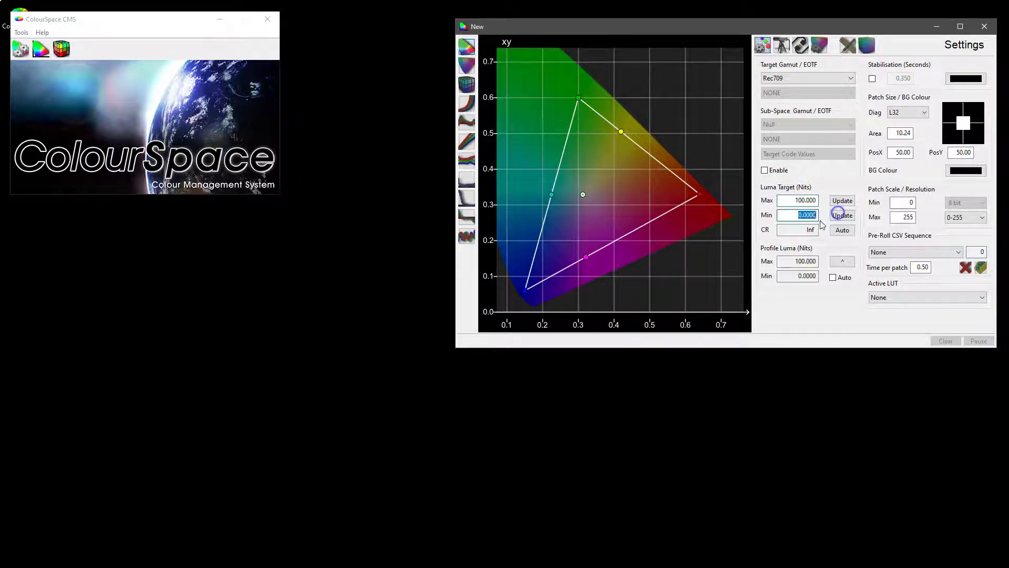
{"action": "left_click", "coordinate": [794, 214]}
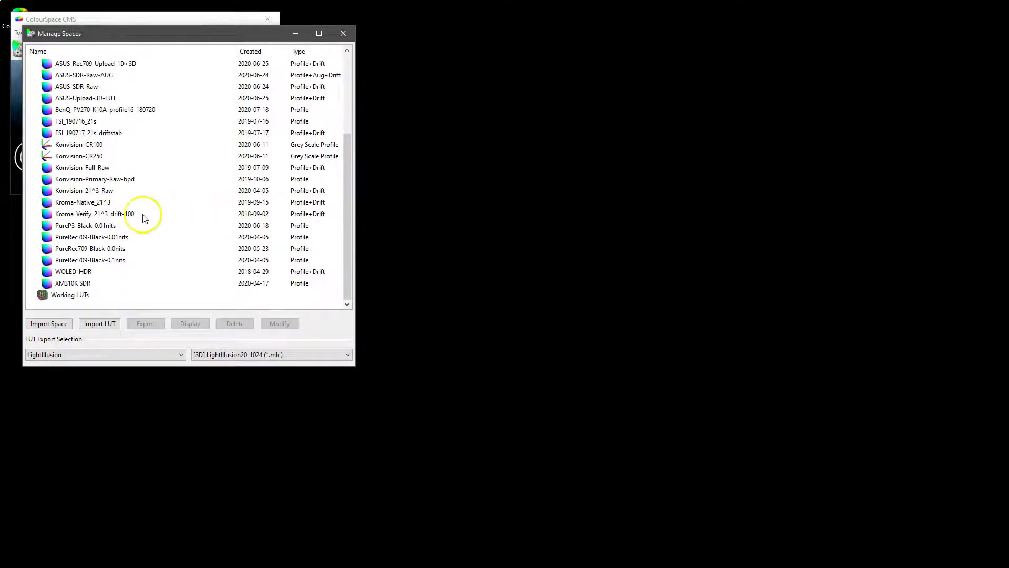
- Display the saved Konvision-Full-Raw profile and close the Manage Spaces window
{"action": "scroll", "coordinate": [139, 216], "scroll_direction": "up", "scroll_amount": 3}
{"action": "left_click", "coordinate": [73, 201]}
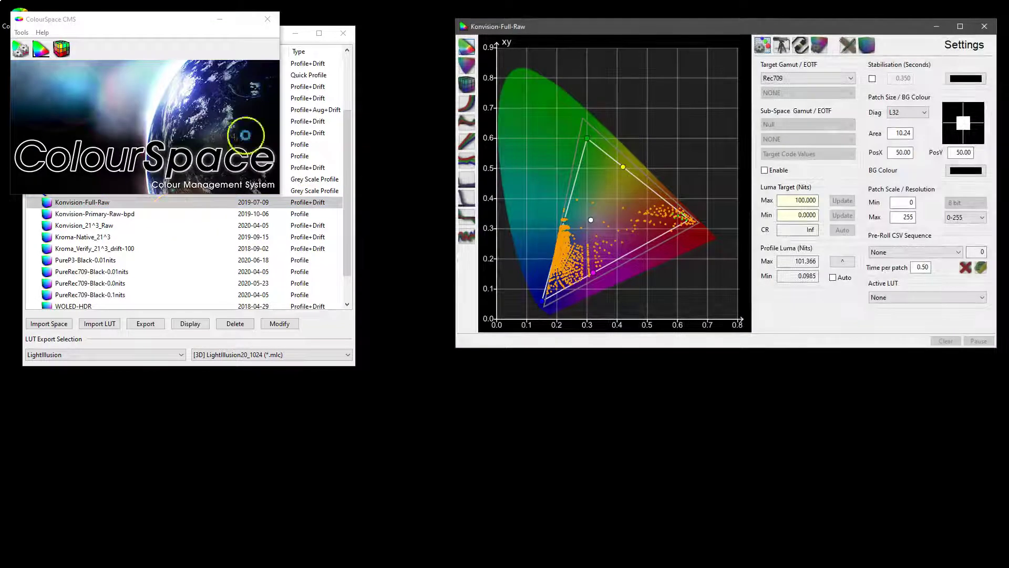
{"action": "left_click", "coordinate": [344, 33]}
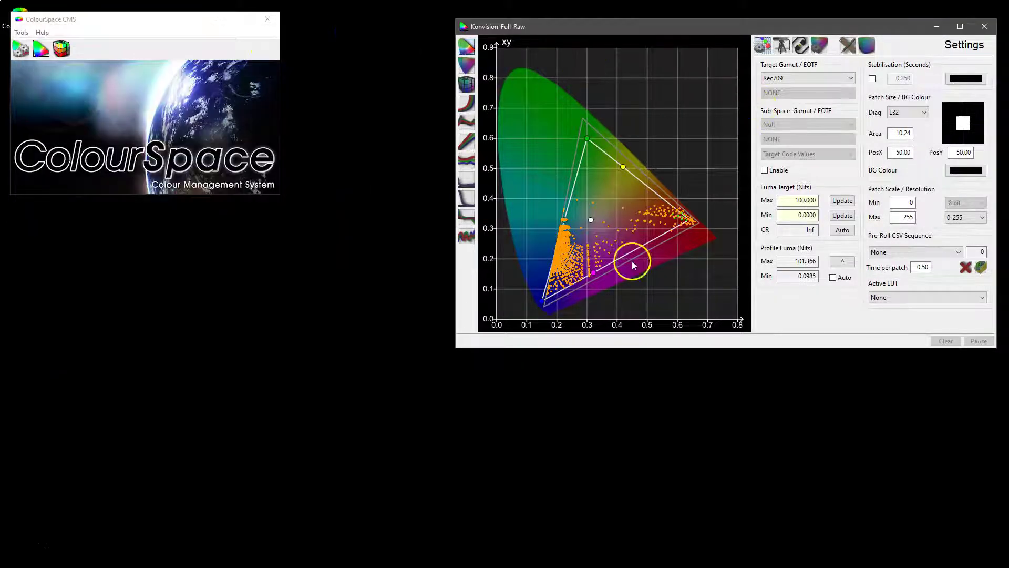
- Turn off the Green and Orange delta-E filters in the graph options
{"action": "mouse_move", "coordinate": [595, 238]}
{"action": "left_mouse_down"}
{"action": "mouse_move", "coordinate": [604, 194]}
{"action": "mouse_move", "coordinate": [591, 245]}
{"action": "left_mouse_up"}
{"action": "left_click", "coordinate": [822, 47]}
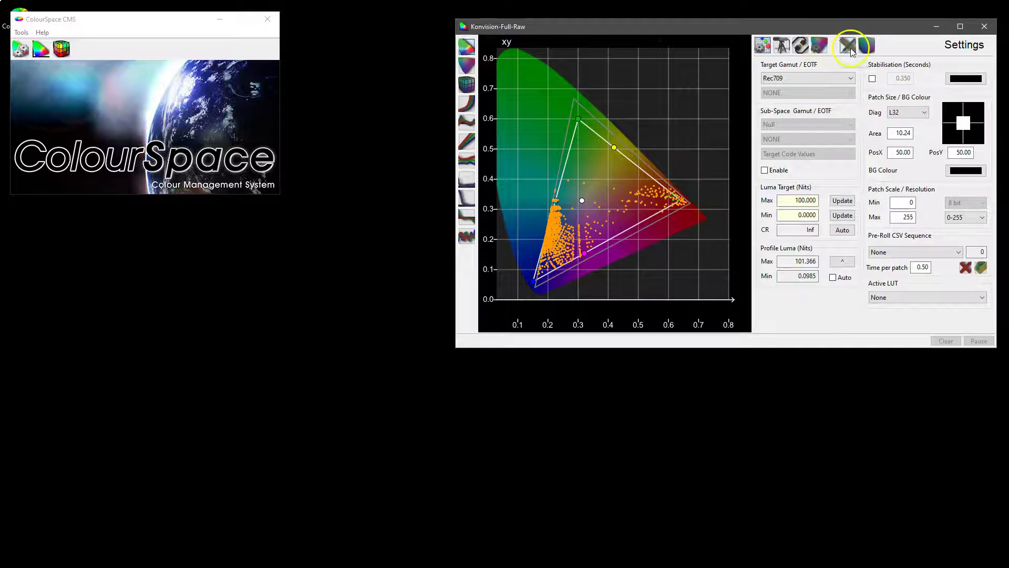
{"action": "left_click", "coordinate": [822, 47]}
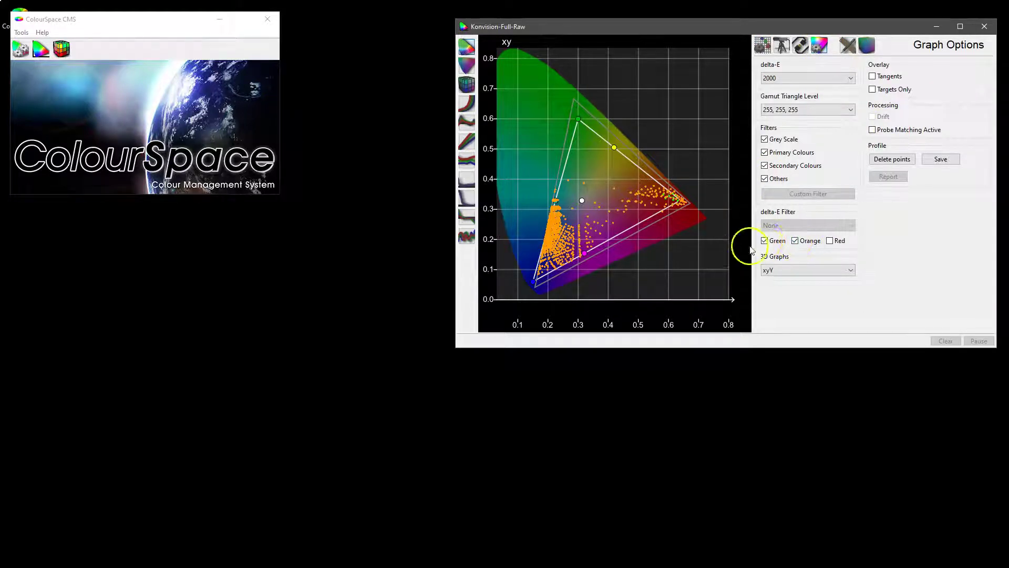
{"action": "left_click", "coordinate": [765, 241]}
{"action": "left_click", "coordinate": [797, 245]}
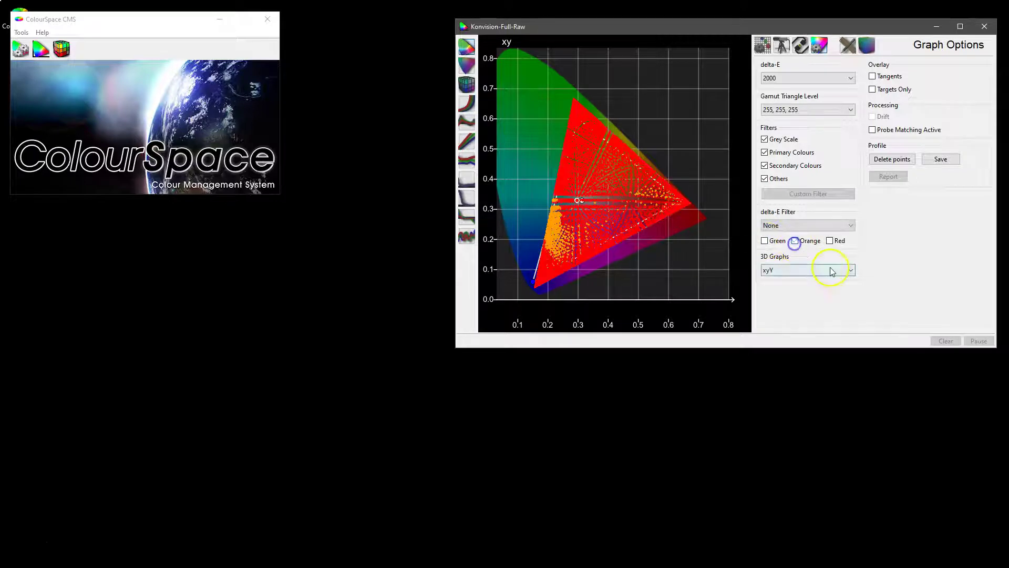
{"action": "scroll", "coordinate": [611, 210], "scroll_direction": "up", "scroll_amount": 5}
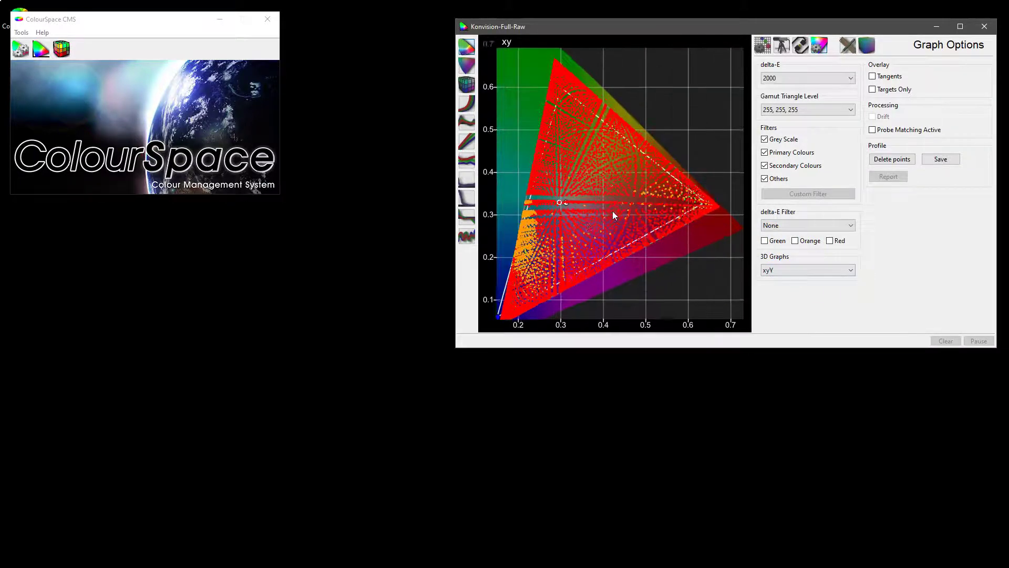
{"action": "scroll", "coordinate": [599, 198], "scroll_direction": "down", "scroll_amount": 6}
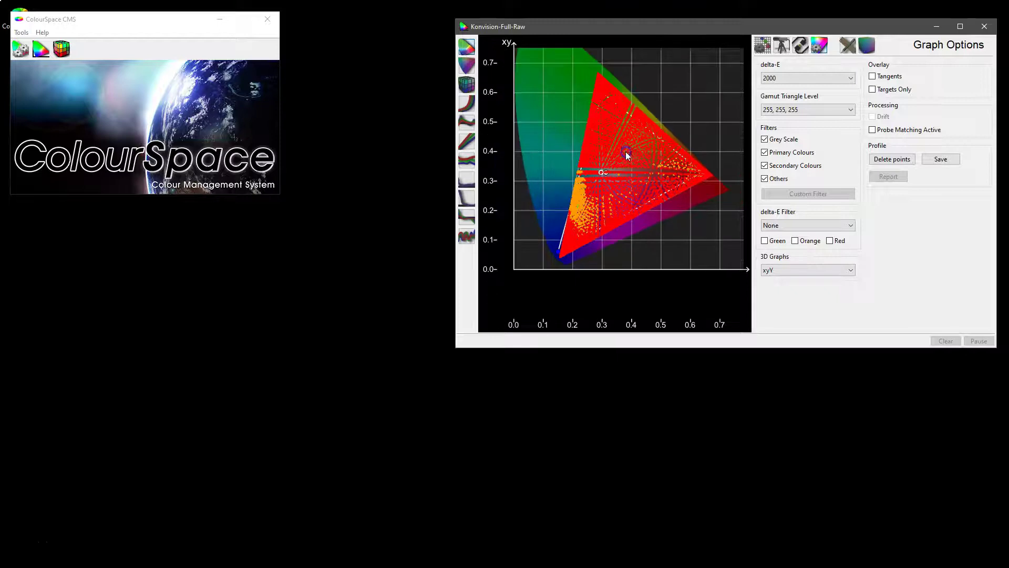
{"action": "scroll", "coordinate": [613, 178], "scroll_direction": "down", "scroll_amount": 1}
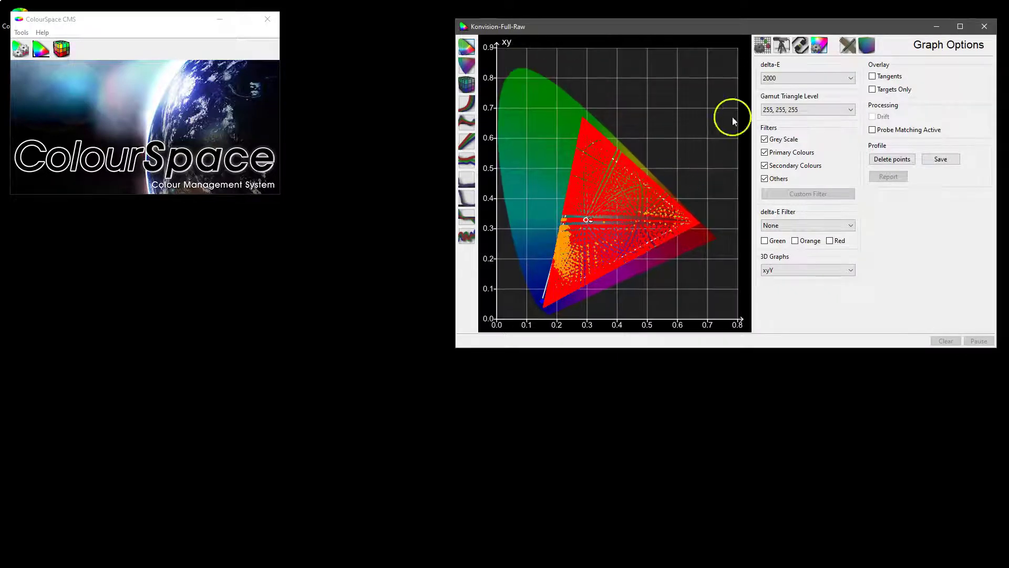
- Return to the profile settings, check the luma target values and examine the measured points on the xy graph
{"action": "left_click", "coordinate": [767, 50]}
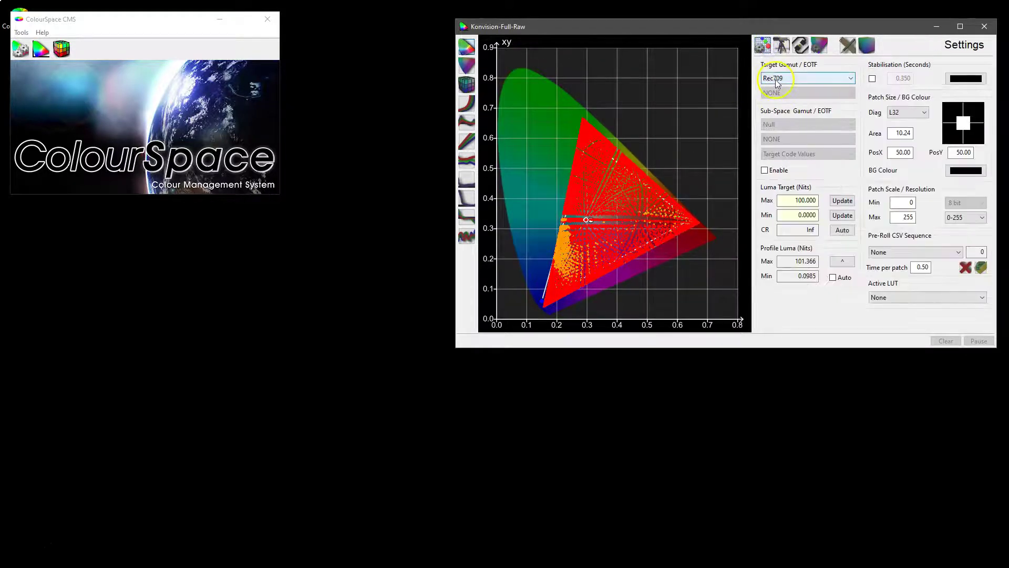
{"action": "double_click", "coordinate": [815, 200]}
{"action": "double_click", "coordinate": [807, 215]}
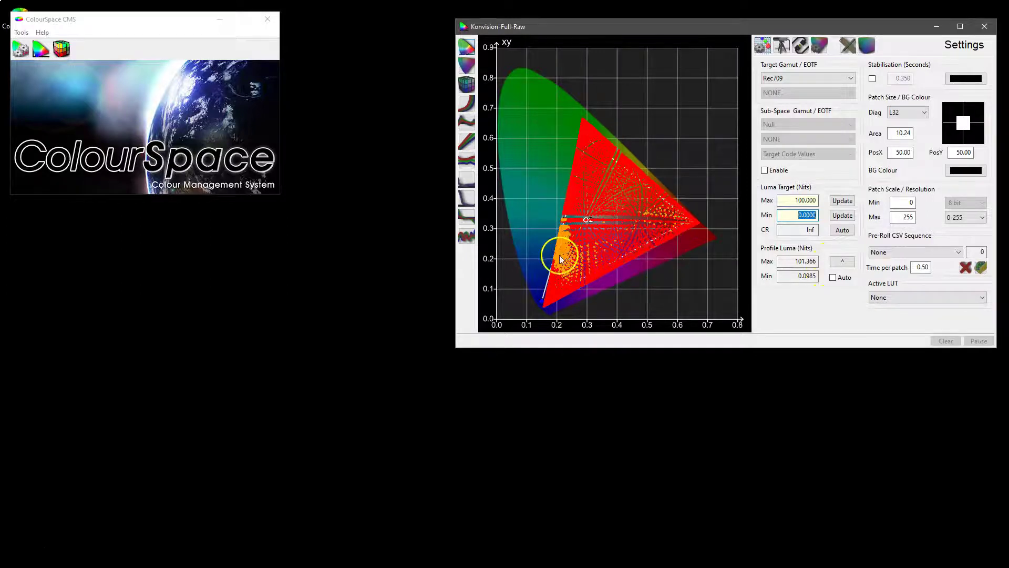
{"action": "scroll", "coordinate": [599, 184], "scroll_direction": "up", "scroll_amount": 3}
{"action": "scroll", "coordinate": [611, 193], "scroll_direction": "up", "scroll_amount": 2}
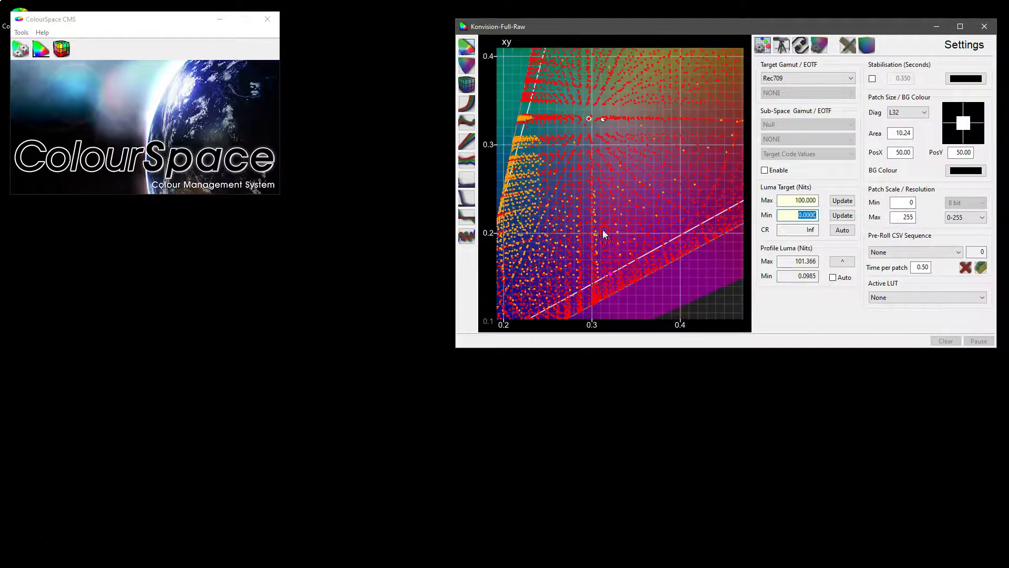
{"action": "scroll", "coordinate": [583, 197], "scroll_direction": "up", "scroll_amount": 2}
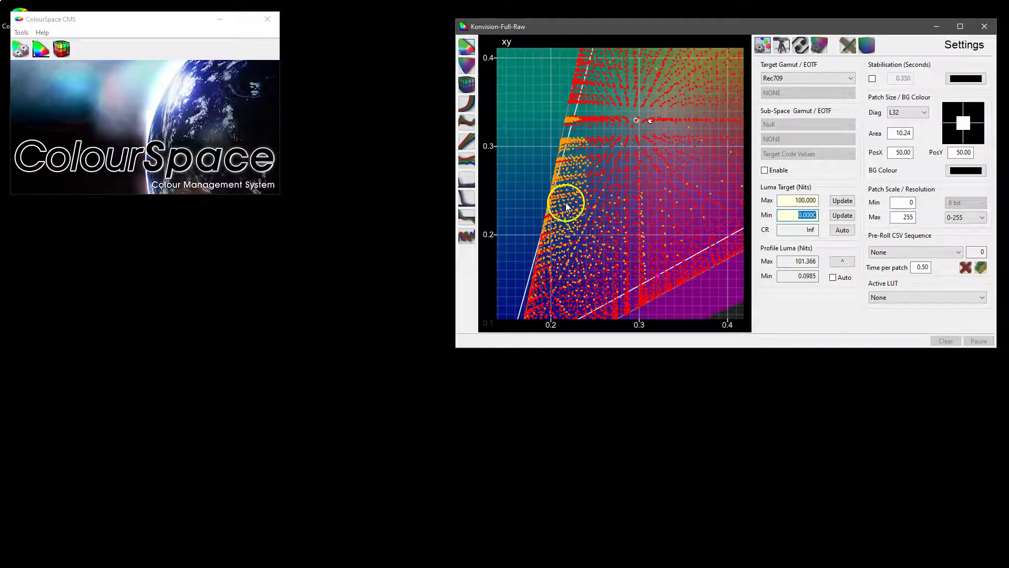
{"action": "left_click_drag", "start_coordinate": [642, 230], "coordinate": [633, 174]}
{"action": "mouse_move", "coordinate": [608, 230]}
{"action": "left_mouse_down"}
{"action": "mouse_move", "coordinate": [631, 202]}
{"action": "mouse_move", "coordinate": [605, 209]}
{"action": "left_mouse_up"}
{"action": "double_click", "coordinate": [613, 191]}
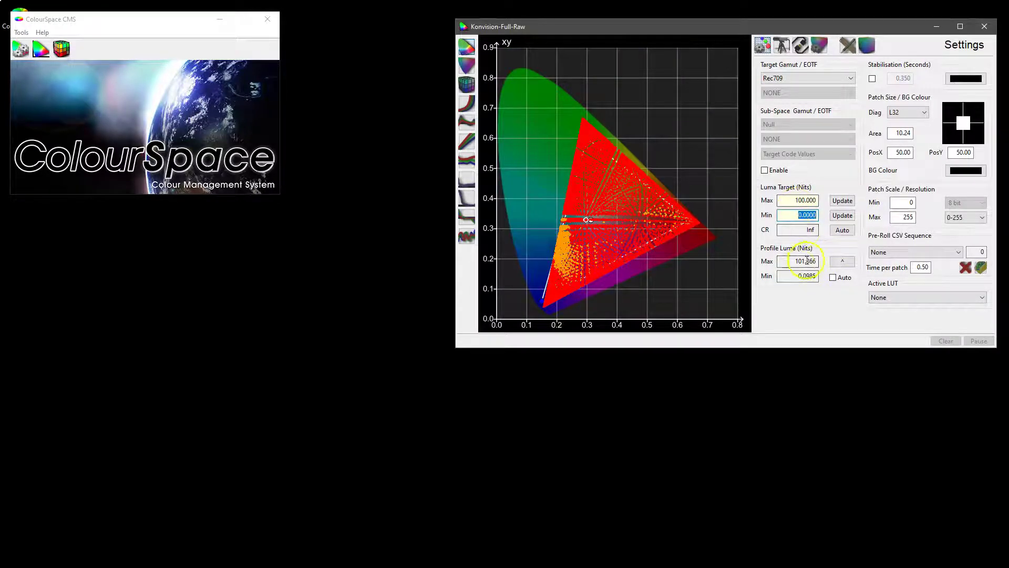
- Copy the profile luma into the luma target, giving 101.366 nits maximum and 0.0985 nits minimum, keeping Rec709 as target gamut
{"action": "left_click", "coordinate": [797, 214]}
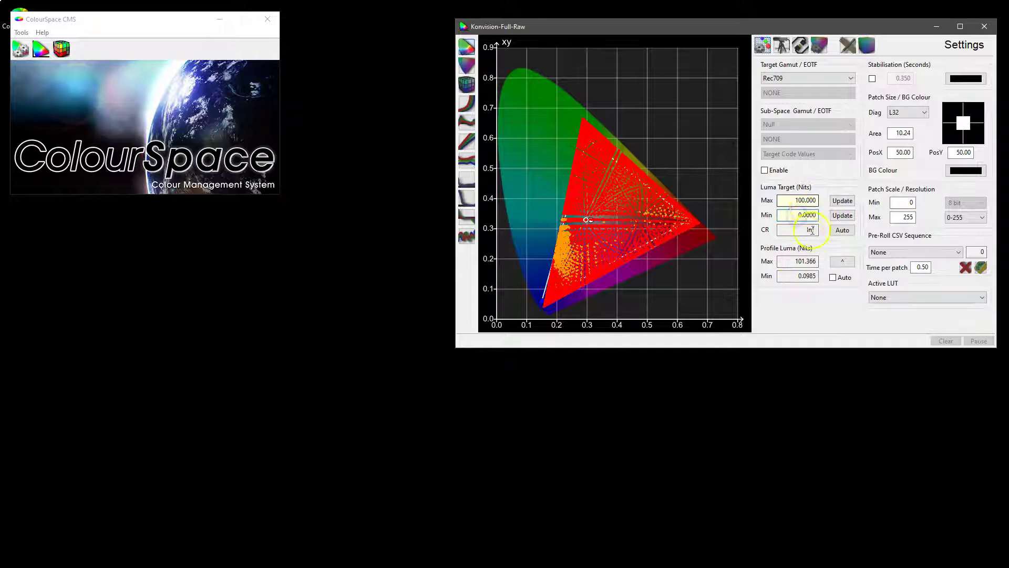
{"action": "left_click", "coordinate": [843, 261]}
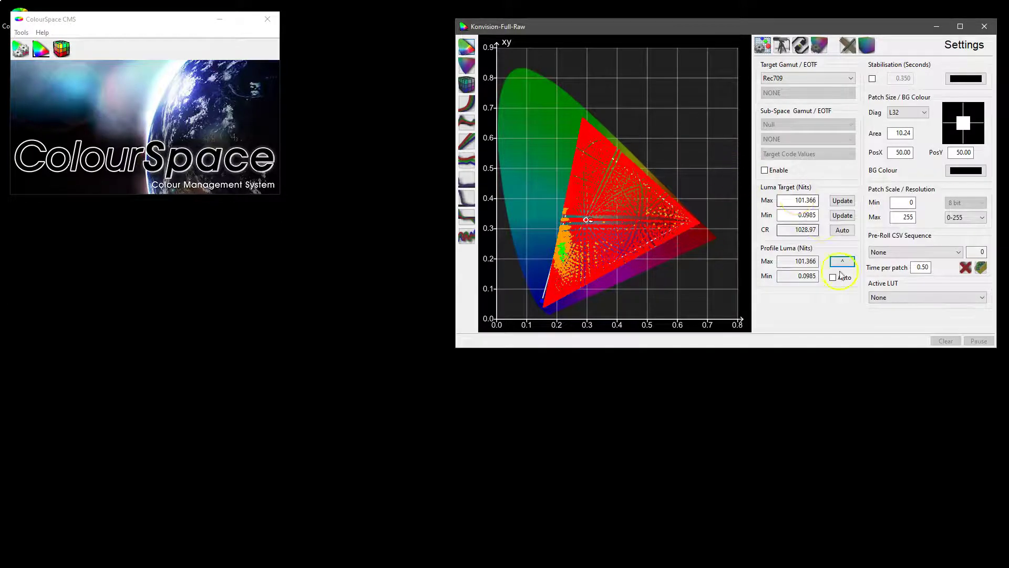
{"action": "left_click", "coordinate": [783, 79]}
{"action": "left_click", "coordinate": [784, 80]}
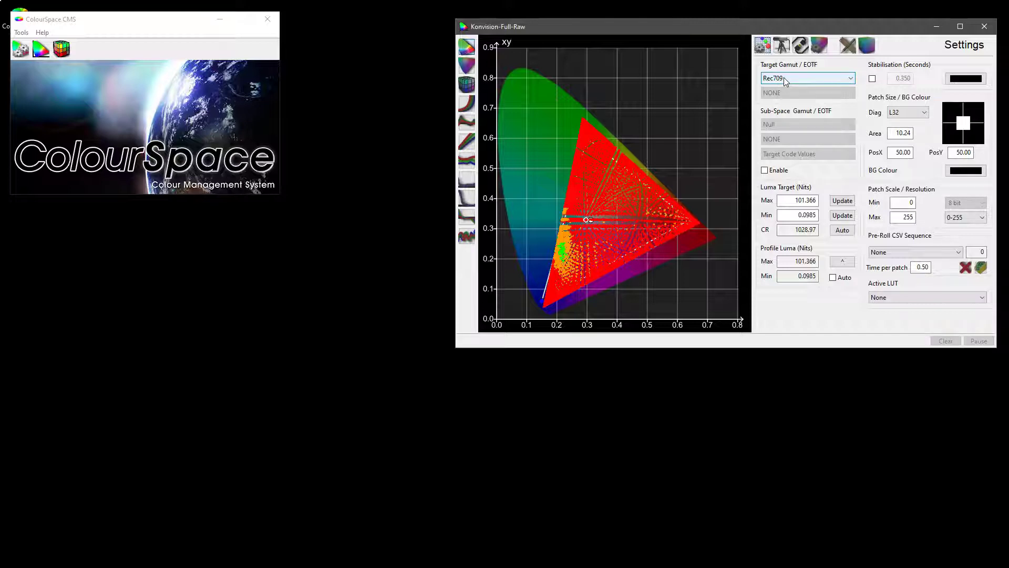
- Examine the measured points across the xy graph against the edges of the Rec709 triangle
{"action": "scroll", "coordinate": [620, 160], "scroll_direction": "up", "scroll_amount": 5}
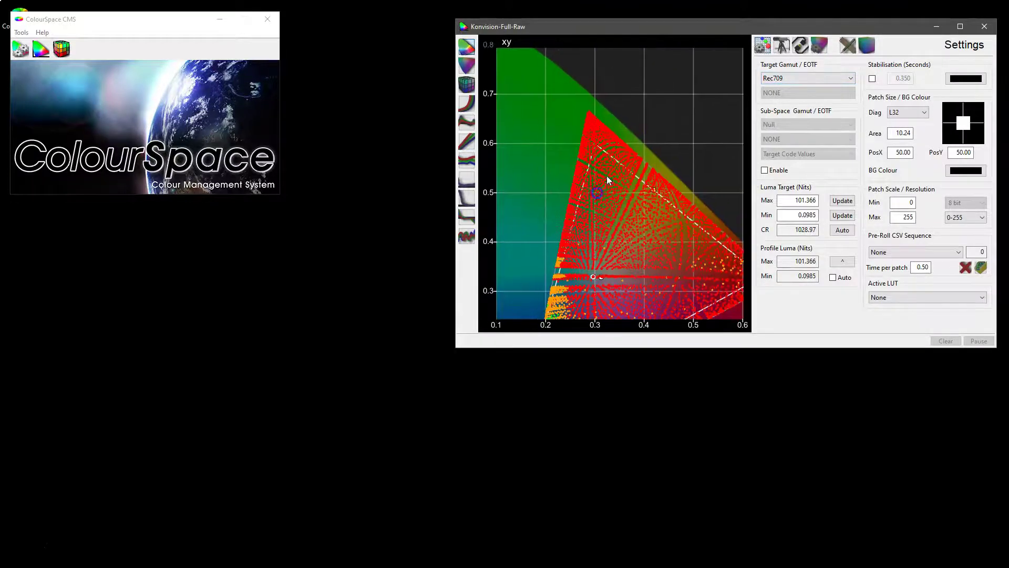
{"action": "left_click_drag", "start_coordinate": [637, 229], "coordinate": [629, 201]}
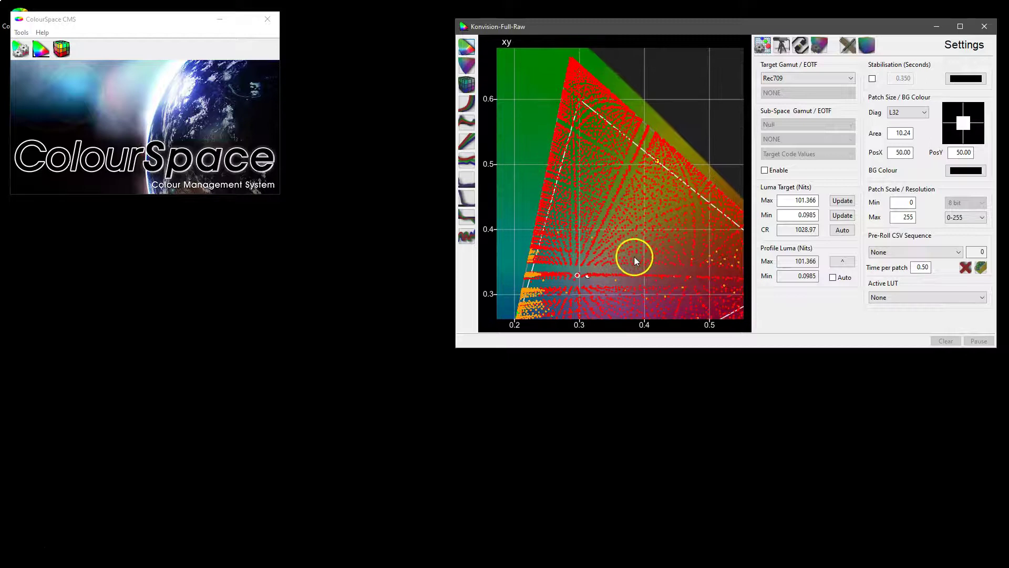
{"action": "left_click_drag", "start_coordinate": [635, 258], "coordinate": [589, 231]}
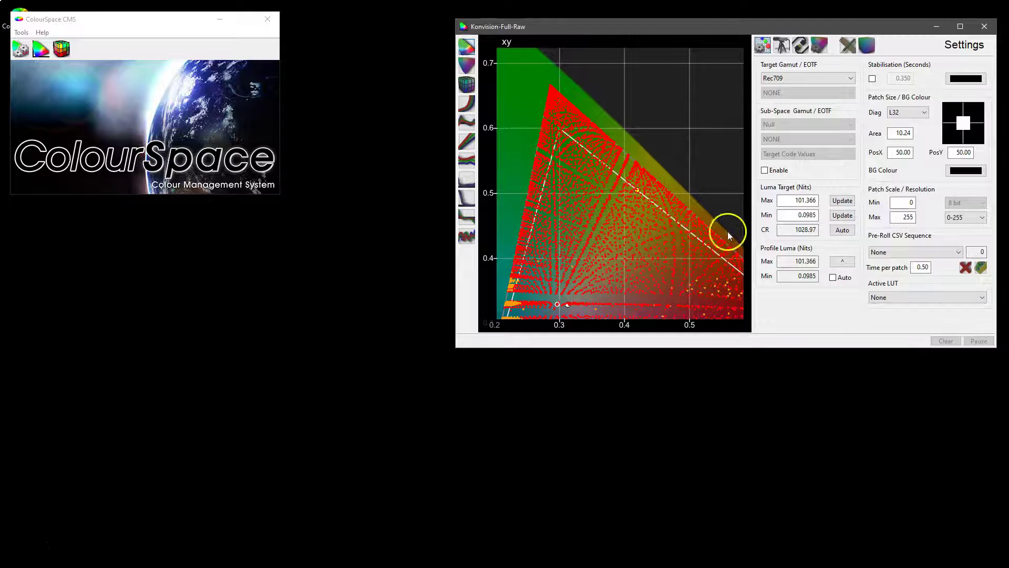
{"action": "left_click_drag", "start_coordinate": [730, 241], "coordinate": [570, 151]}
{"action": "left_click_drag", "start_coordinate": [557, 189], "coordinate": [642, 137]}
{"action": "left_click_drag", "start_coordinate": [625, 285], "coordinate": [623, 154]}
{"action": "left_click_drag", "start_coordinate": [518, 272], "coordinate": [632, 176]}
- Exclude the Others points in the graph filters, keeping only grey scale, primary and secondary colours, and reset the graph view
{"action": "left_click", "coordinate": [821, 44]}
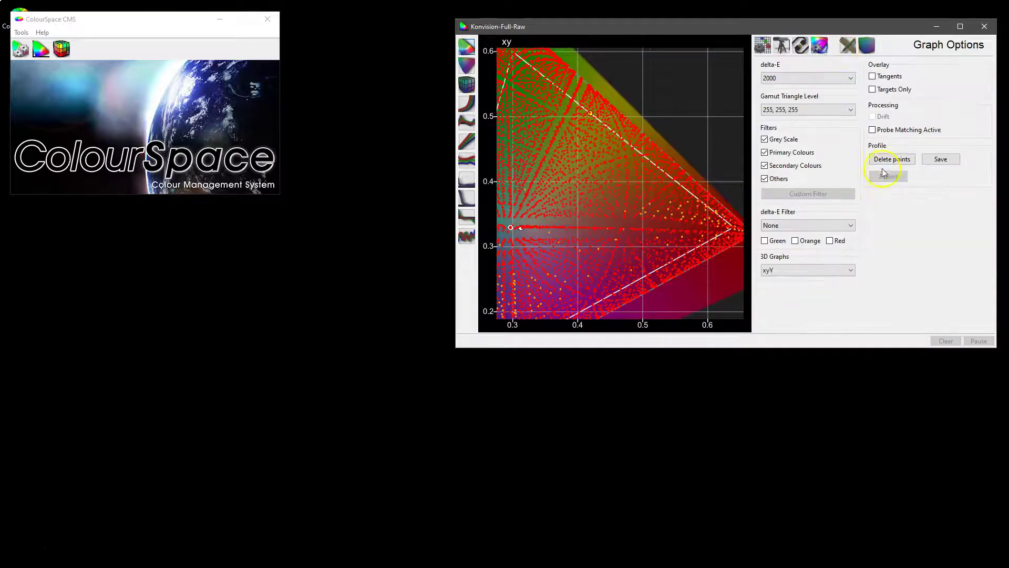
{"action": "left_click", "coordinate": [764, 179]}
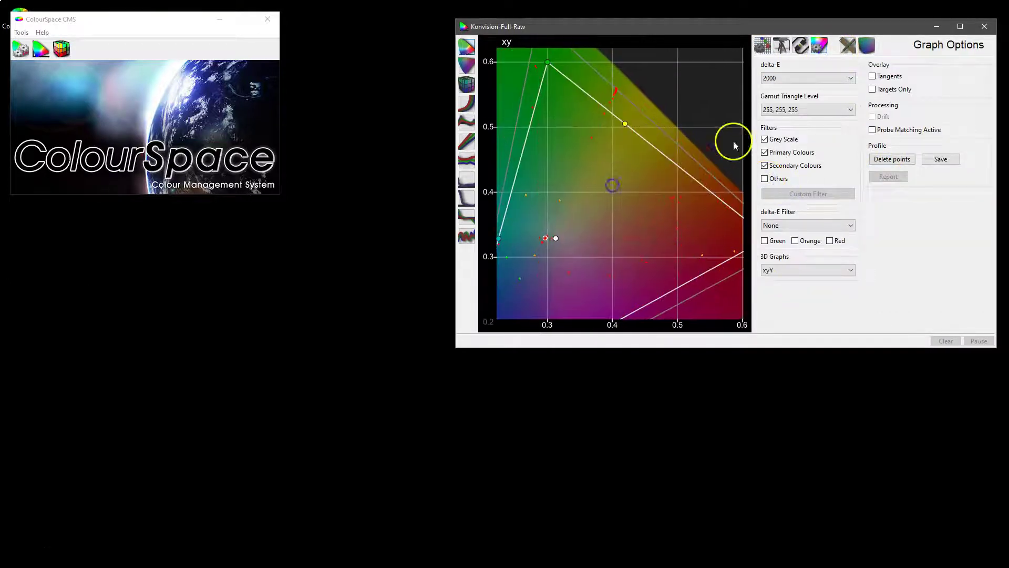
{"action": "left_click_drag", "start_coordinate": [613, 227], "coordinate": [662, 194]}
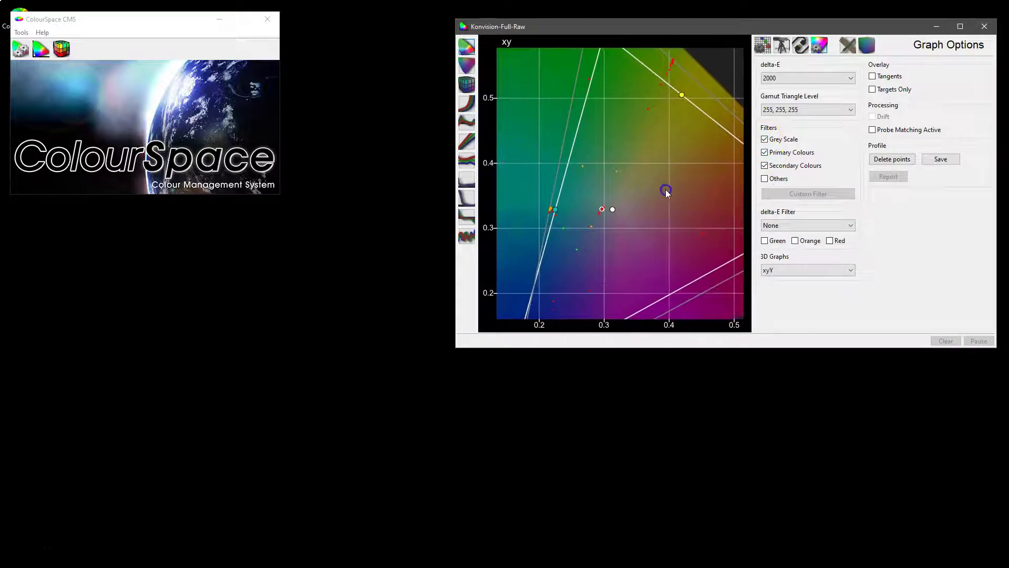
{"action": "double_click", "coordinate": [646, 176]}
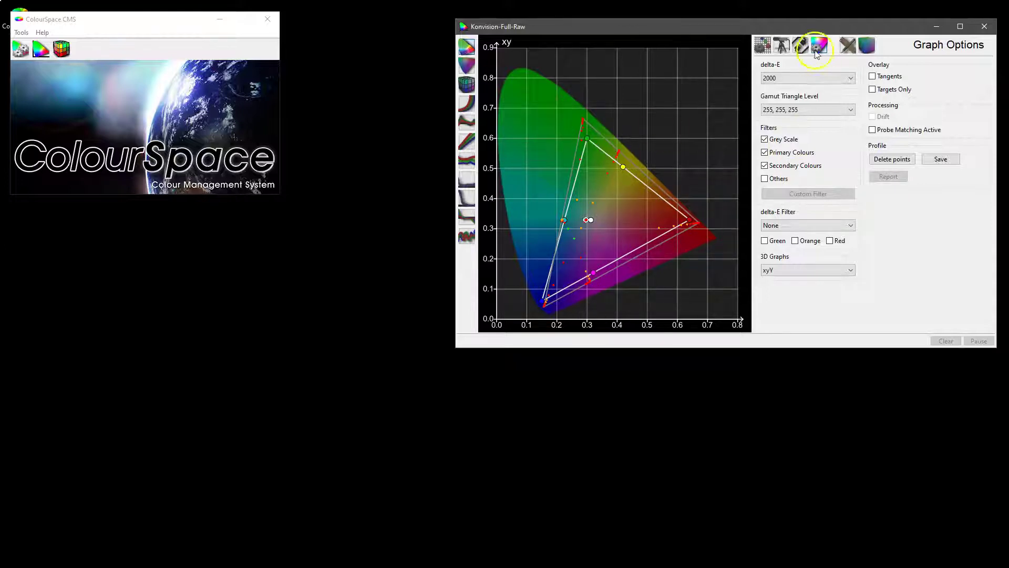
- Enable the Tangents overlay and inspect the error lines around the white point
{"action": "left_click", "coordinate": [873, 77]}
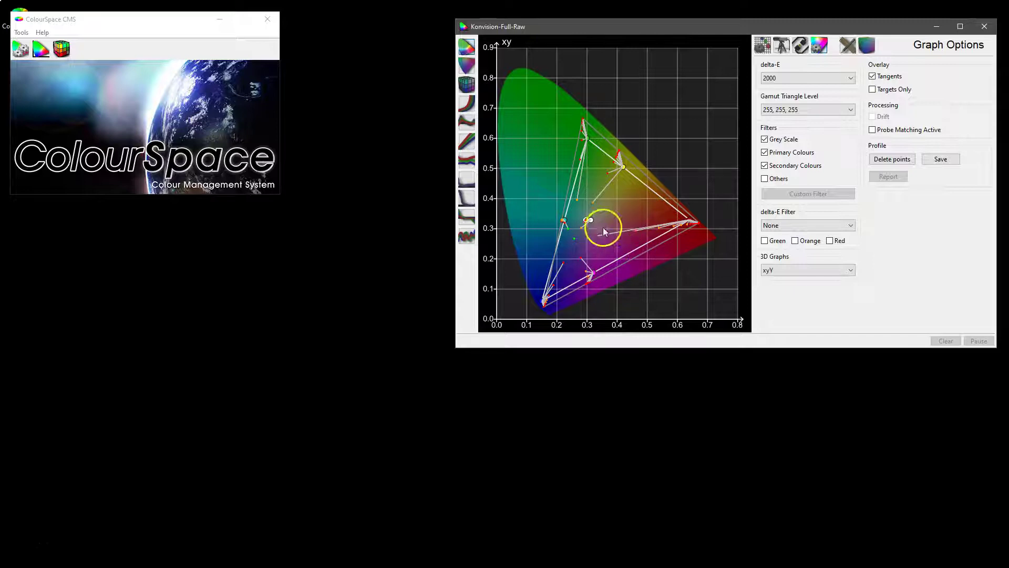
{"action": "scroll", "coordinate": [618, 226], "scroll_direction": "up", "scroll_amount": 5}
{"action": "left_click_drag", "start_coordinate": [579, 228], "coordinate": [670, 173]}
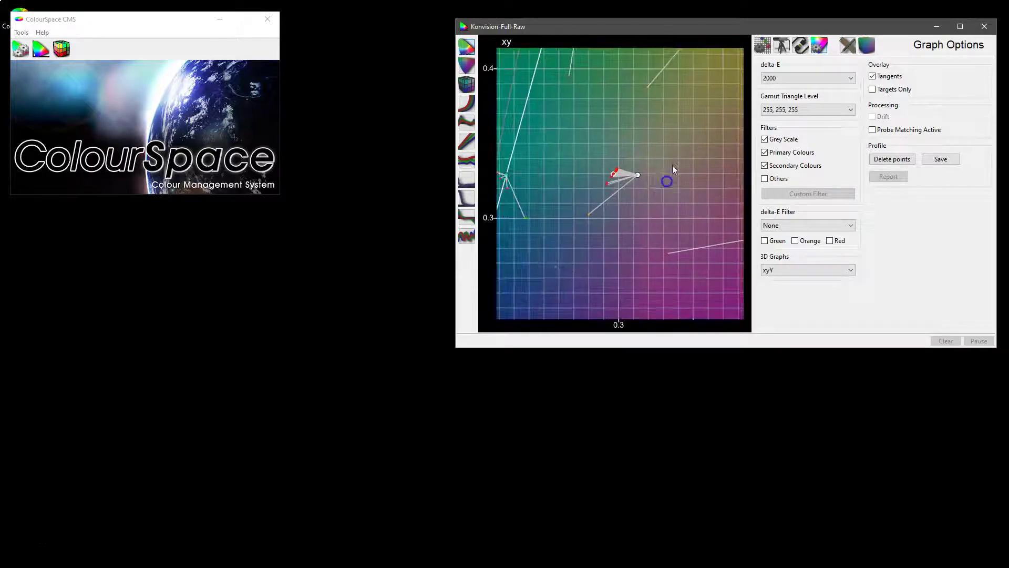
- Reset the xy graph view, include the Others points in the filters again and turn off the Tangents overlay
{"action": "scroll", "coordinate": [627, 213], "scroll_direction": "up", "scroll_amount": 6}
{"action": "left_click_drag", "start_coordinate": [648, 217], "coordinate": [644, 235]}
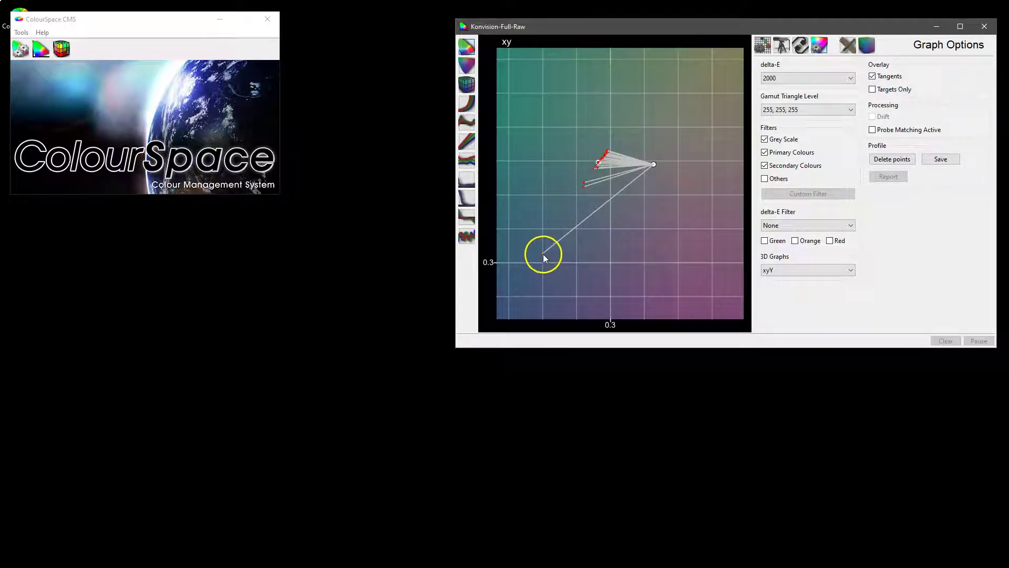
{"action": "double_click", "coordinate": [693, 165]}
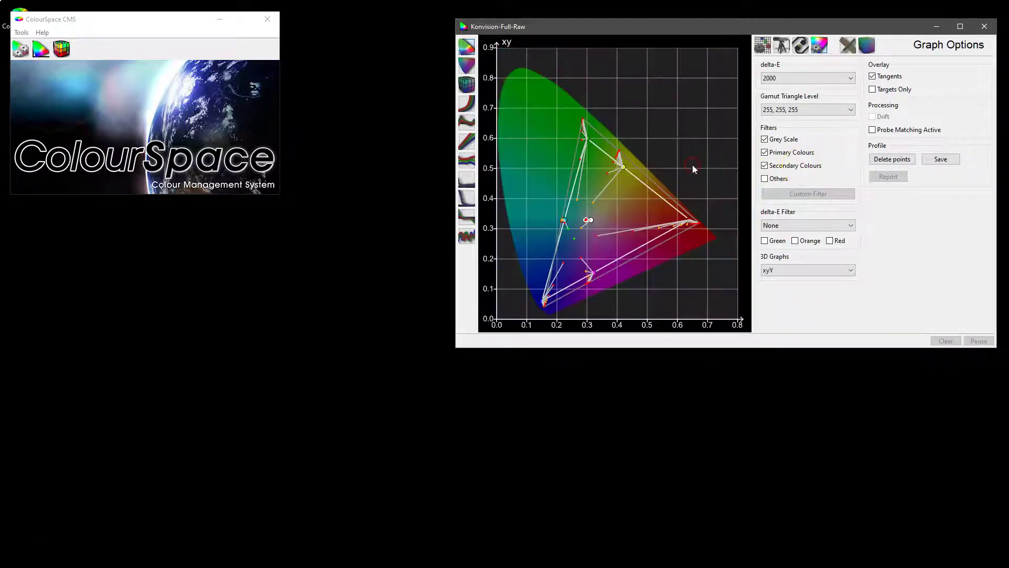
{"action": "left_click", "coordinate": [765, 179]}
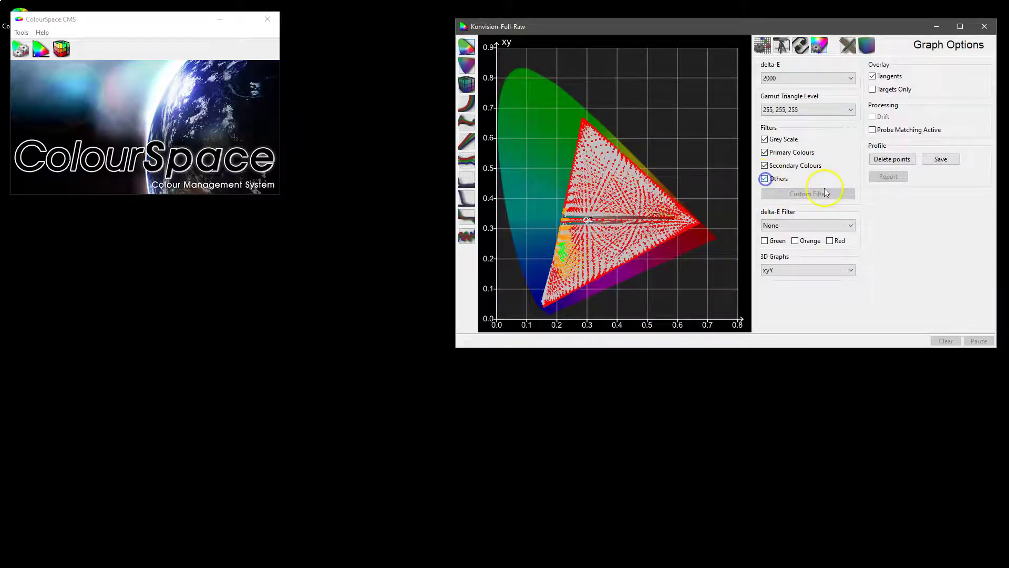
{"action": "left_click", "coordinate": [873, 77]}
- Examine the measured points around the blue corner of the Rec709 target triangle on the xy graph
{"action": "scroll", "coordinate": [658, 153], "scroll_direction": "up", "scroll_amount": 3}
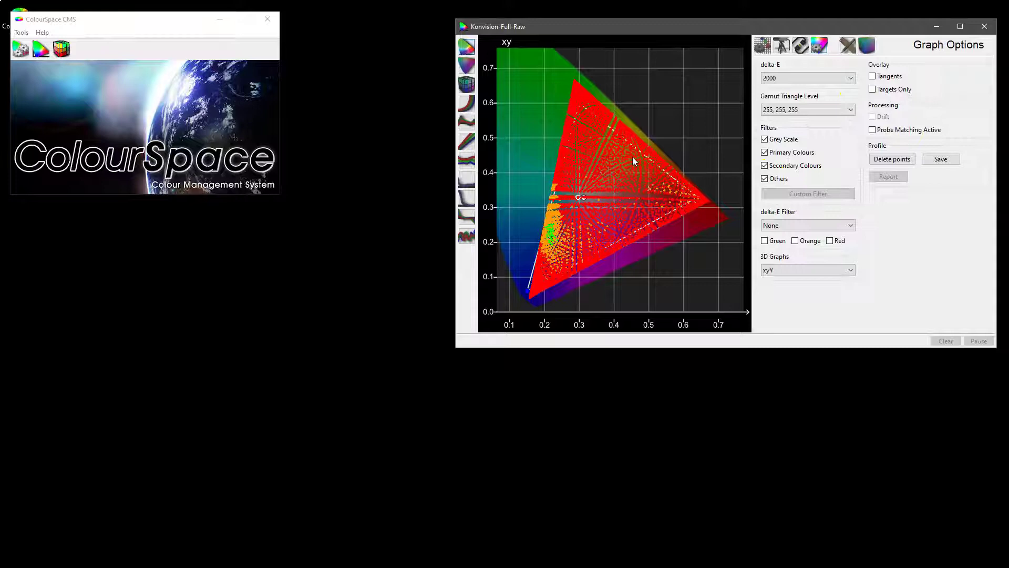
{"action": "left_click_drag", "start_coordinate": [633, 158], "coordinate": [614, 182]}
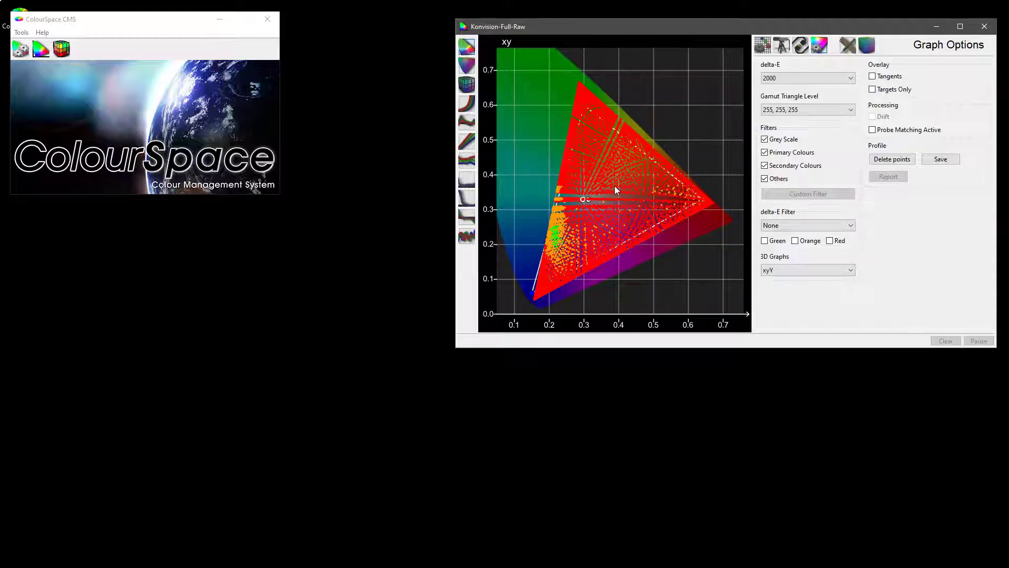
{"action": "left_click_drag", "start_coordinate": [590, 211], "coordinate": [647, 157]}
{"action": "scroll", "coordinate": [648, 156], "scroll_direction": "up", "scroll_amount": 5}
{"action": "left_click_drag", "start_coordinate": [606, 255], "coordinate": [629, 207]}
{"action": "left_click", "coordinate": [542, 269]}
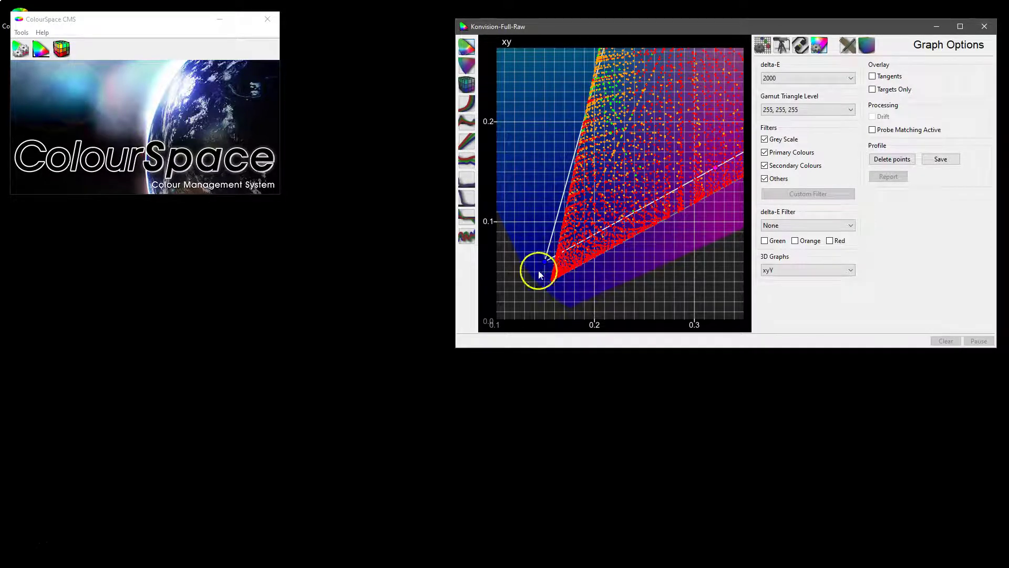
{"action": "scroll", "coordinate": [604, 186], "scroll_direction": "up", "scroll_amount": 2}
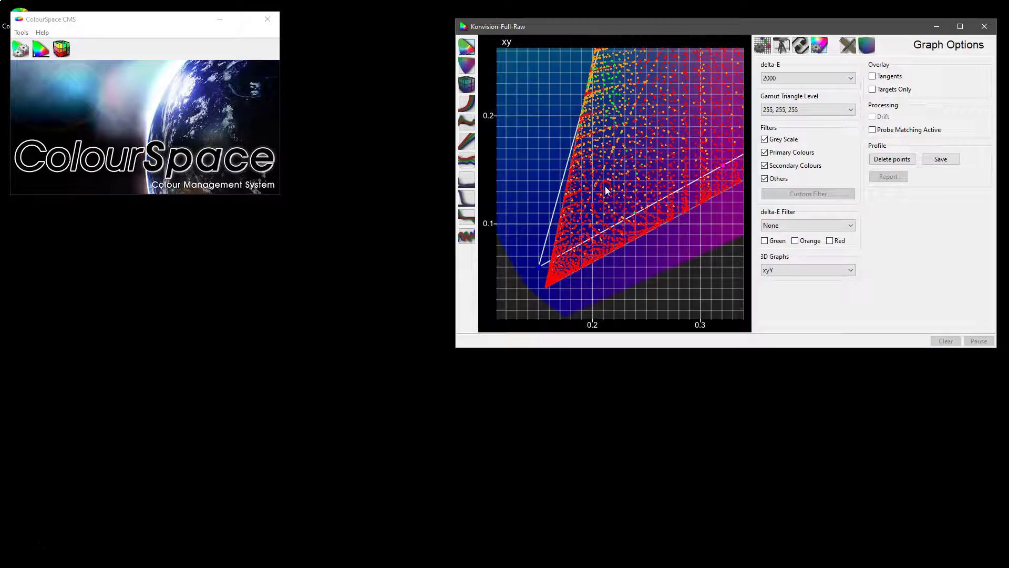
- Inspect the profile's points from several angles in the 3D graph set to RGB CUBE, and return to the xy graph
{"action": "left_click", "coordinate": [466, 84]}
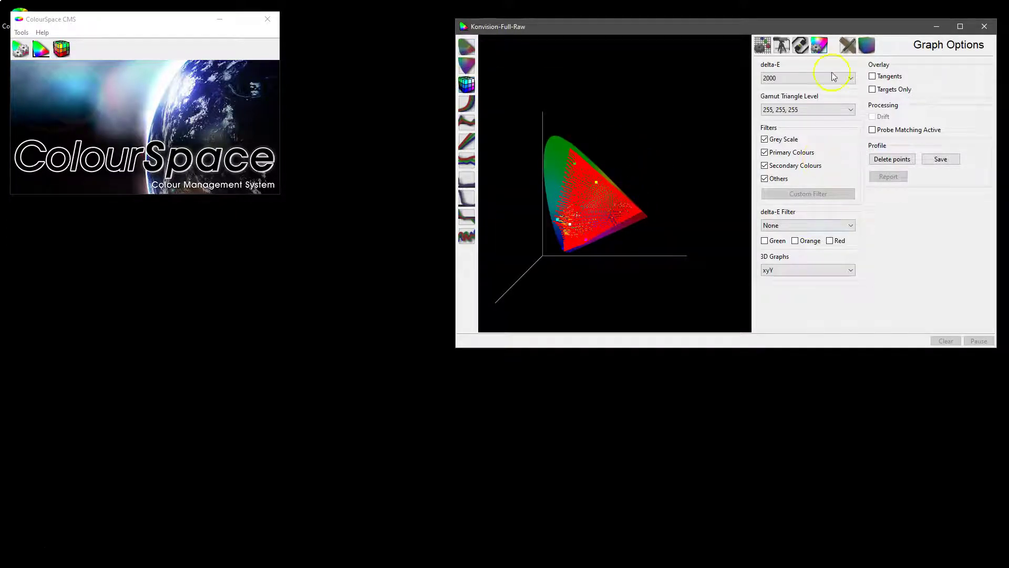
{"action": "left_click", "coordinate": [774, 225]}
{"action": "left_click", "coordinate": [777, 225]}
{"action": "left_click", "coordinate": [777, 269]}
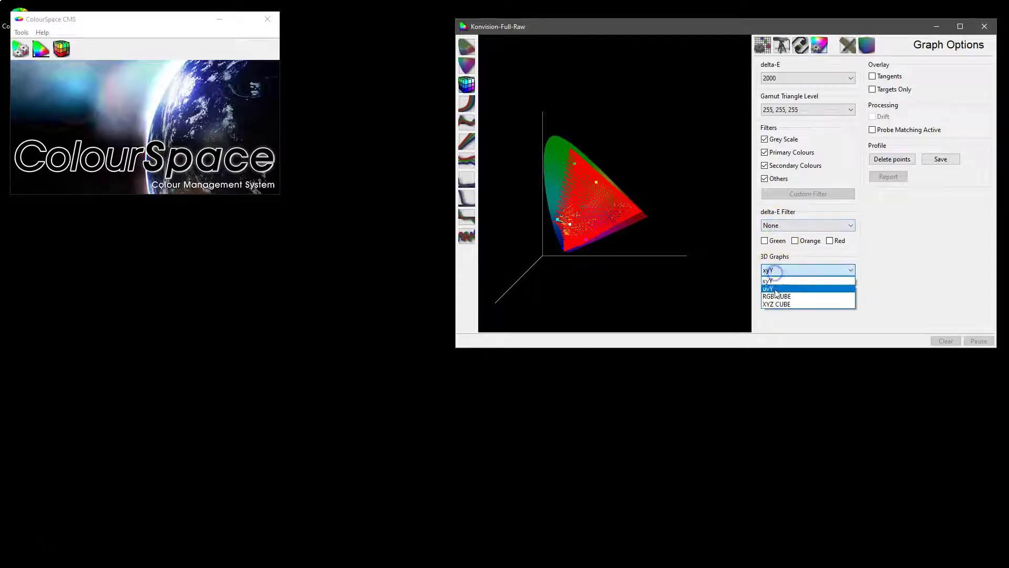
{"action": "left_click", "coordinate": [776, 295]}
{"action": "left_click_drag", "start_coordinate": [617, 215], "coordinate": [597, 153]}
{"action": "left_click_drag", "start_coordinate": [512, 314], "coordinate": [588, 311]}
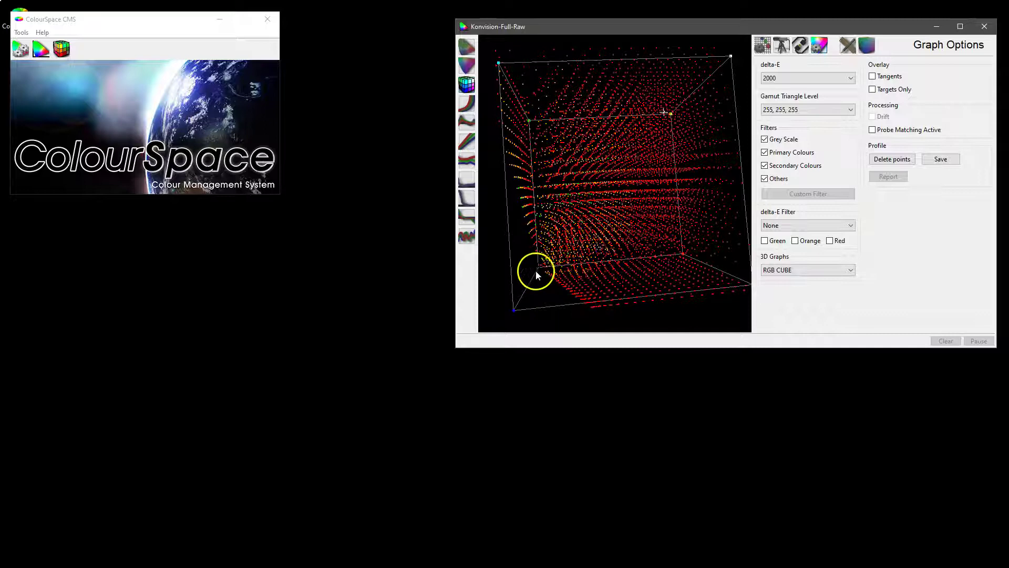
{"action": "left_click_drag", "start_coordinate": [504, 178], "coordinate": [646, 210]}
{"action": "left_click_drag", "start_coordinate": [721, 202], "coordinate": [694, 223]}
{"action": "left_click_drag", "start_coordinate": [605, 186], "coordinate": [660, 192]}
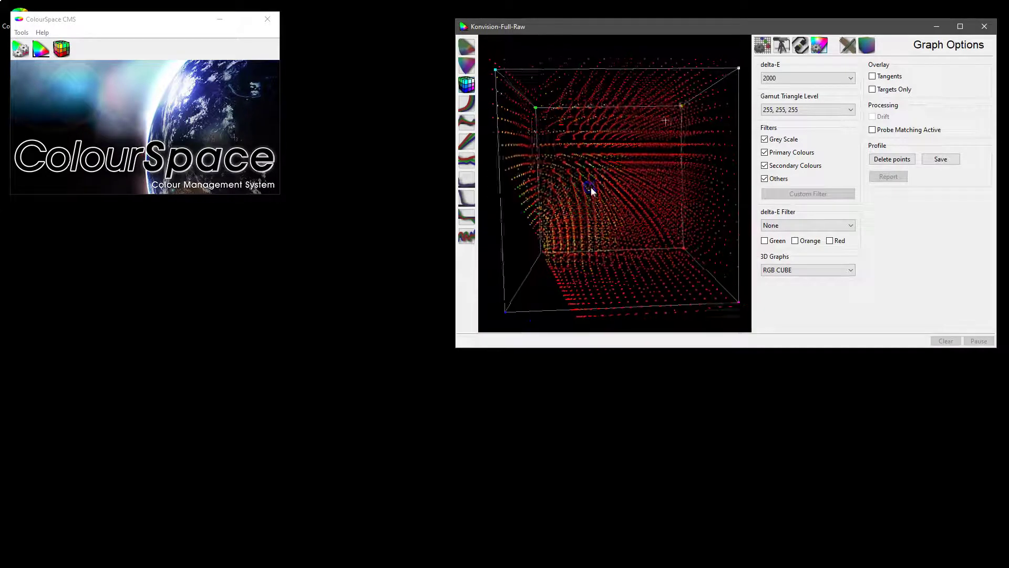
{"action": "left_click_drag", "start_coordinate": [530, 302], "coordinate": [654, 206]}
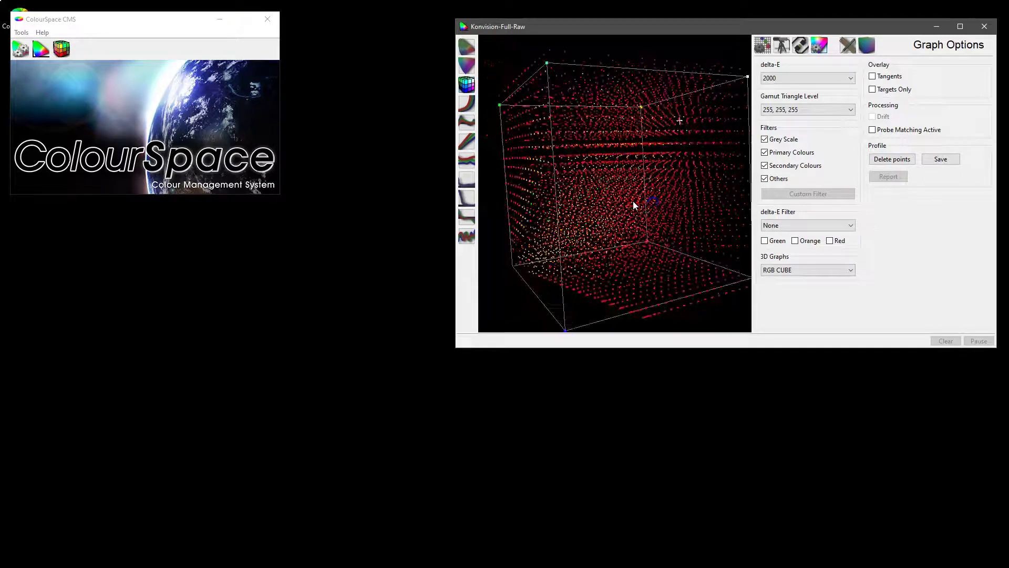
{"action": "left_click", "coordinate": [466, 47]}
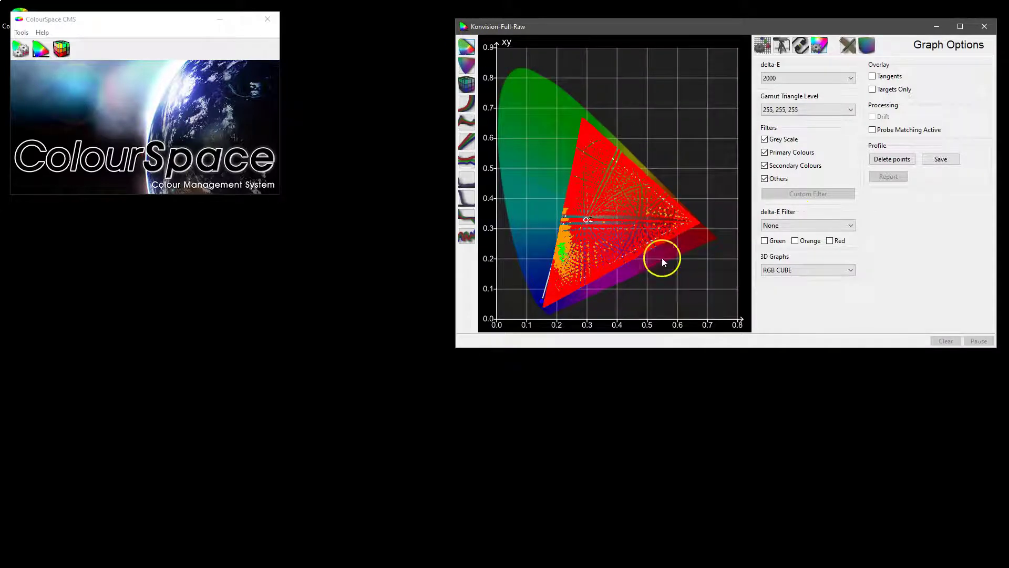
- Extract a colour space from the Konvision-Full-Raw user profile in Manage Spaces, with the output name Konvision-Full-Raw EXTR
{"action": "left_click", "coordinate": [21, 49]}
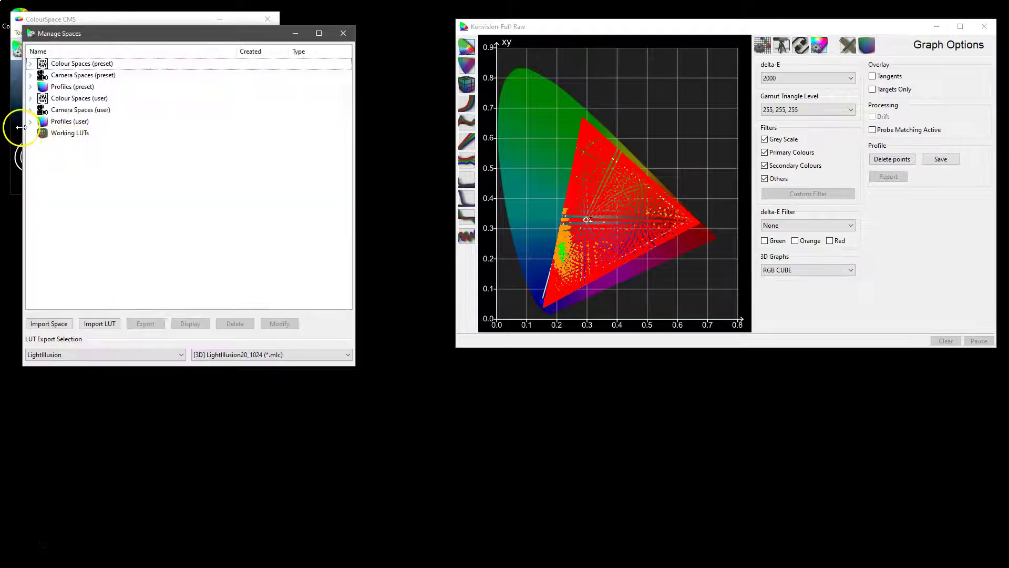
{"action": "left_click", "coordinate": [30, 121]}
{"action": "scroll", "coordinate": [87, 195], "scroll_direction": "down", "scroll_amount": 2}
{"action": "left_click", "coordinate": [87, 213]}
{"action": "scroll", "coordinate": [82, 218], "scroll_direction": "down", "scroll_amount": 1}
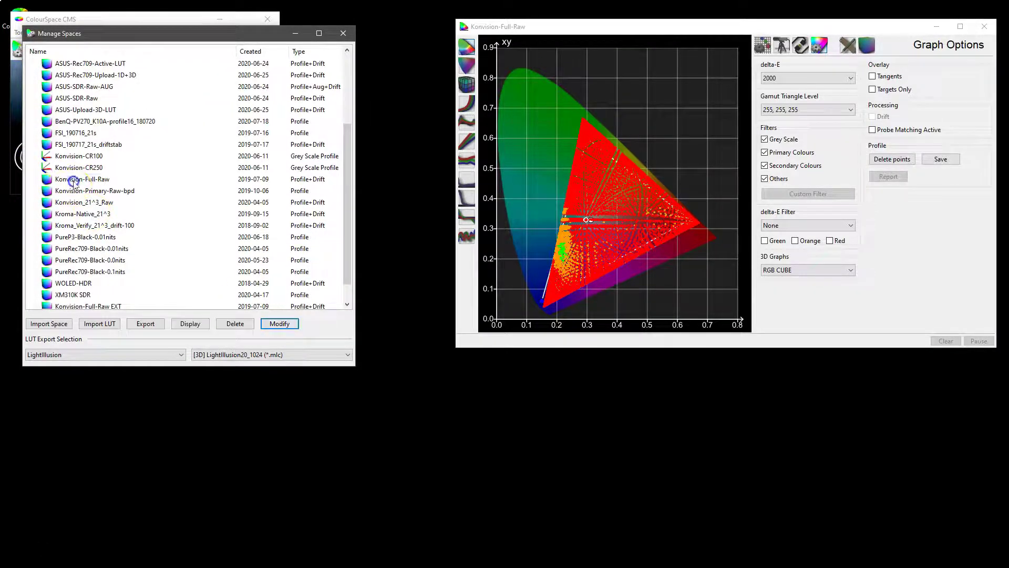
{"action": "left_click", "coordinate": [75, 180]}
{"action": "left_click", "coordinate": [279, 324]}
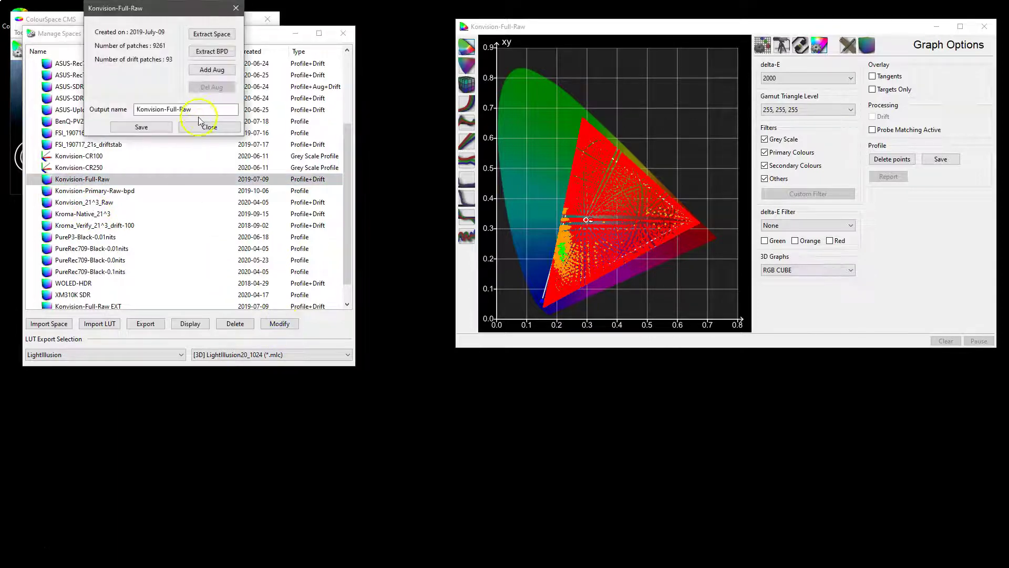
{"action": "left_click", "coordinate": [200, 108]}
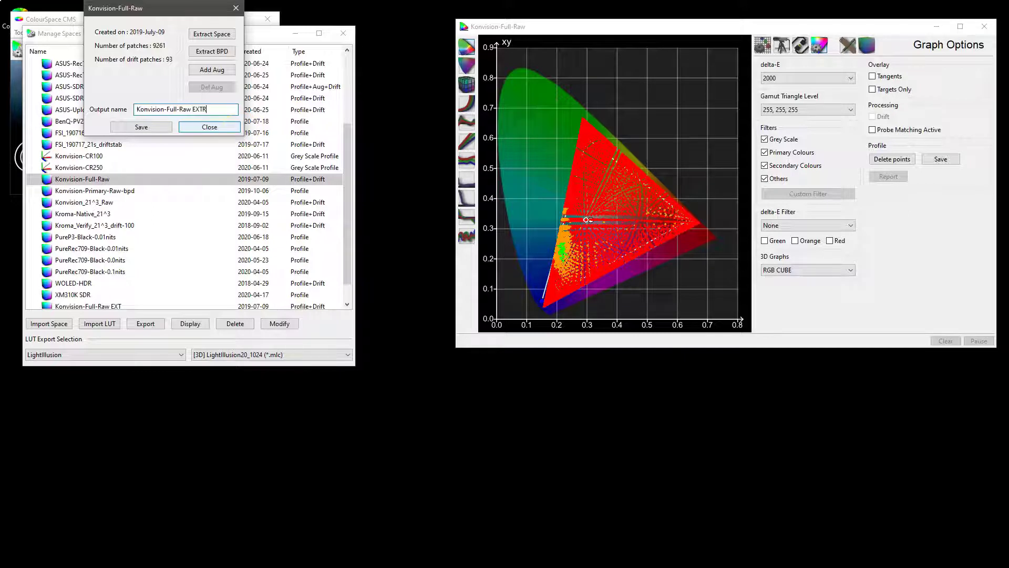
{"action": "left_click", "coordinate": [214, 35]}
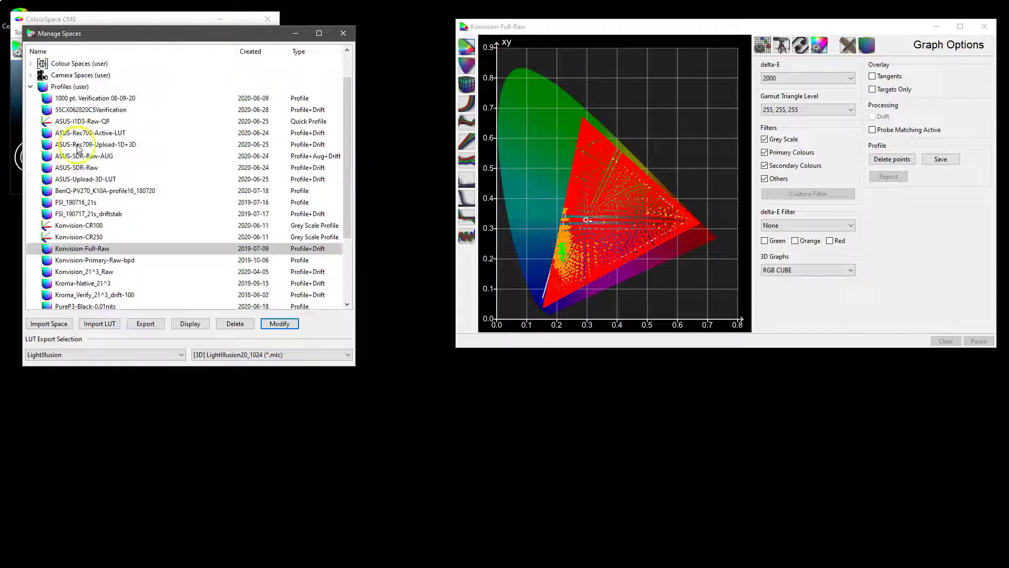
- Check the type of the Konvision-Full-Raw EXTR entry among the user colour spaces, and close Manage Spaces
{"action": "scroll", "coordinate": [42, 105], "scroll_direction": "up", "scroll_amount": 1}
{"action": "left_click", "coordinate": [30, 122]}
{"action": "left_click", "coordinate": [30, 99]}
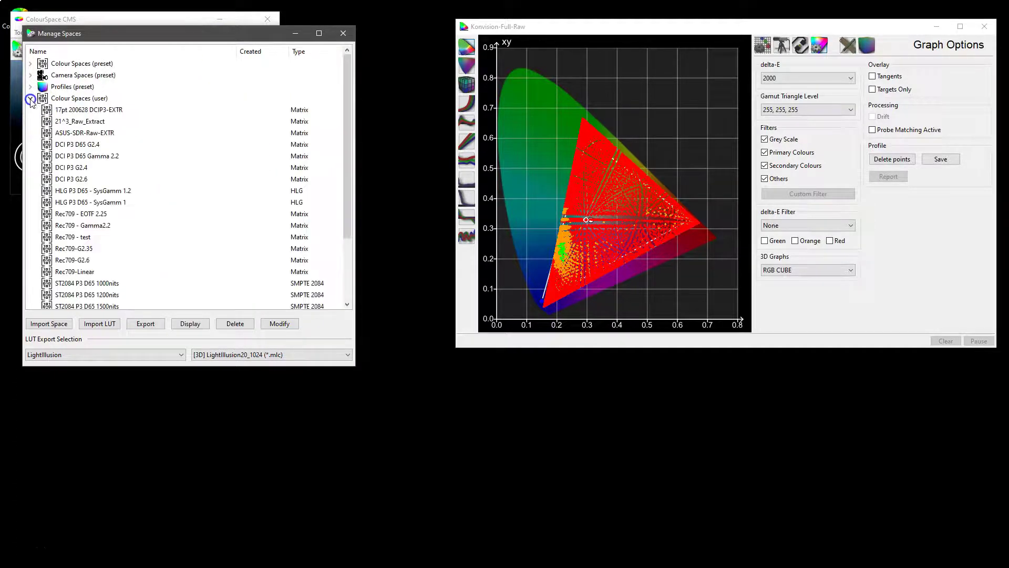
{"action": "scroll", "coordinate": [187, 163], "scroll_direction": "down", "scroll_amount": 2}
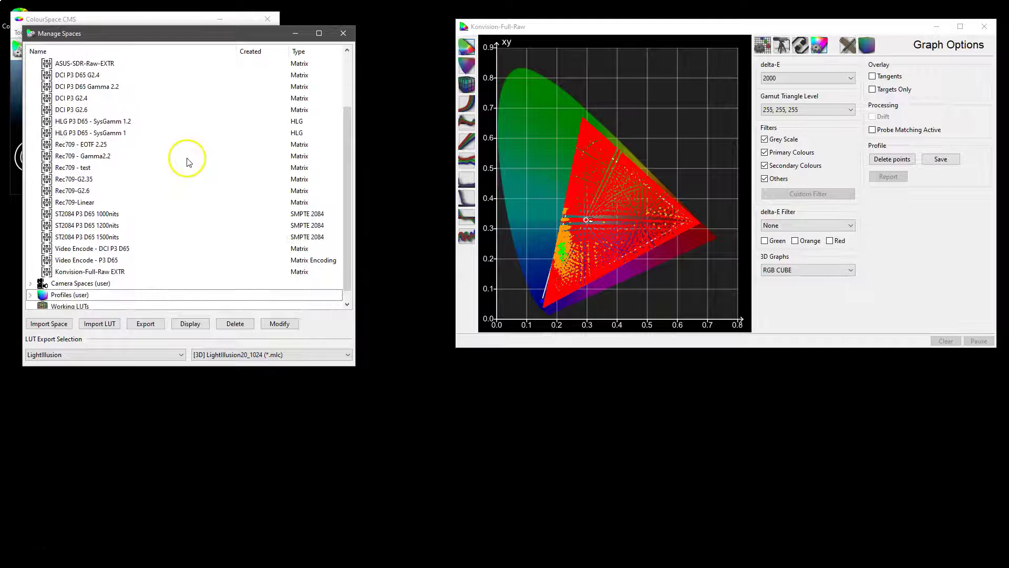
{"action": "left_click", "coordinate": [119, 272]}
{"action": "left_click", "coordinate": [221, 322]}
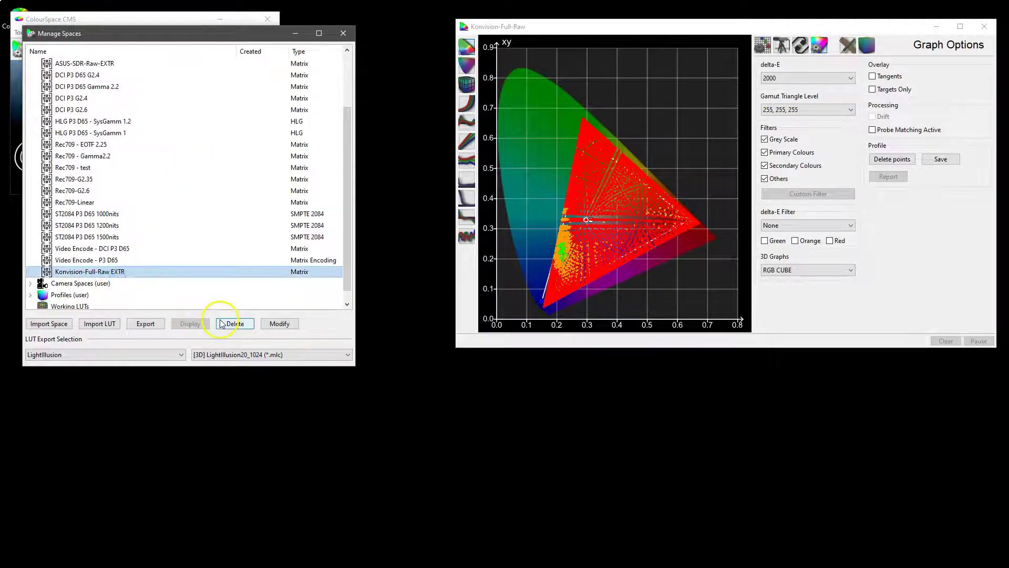
{"action": "left_click", "coordinate": [307, 275]}
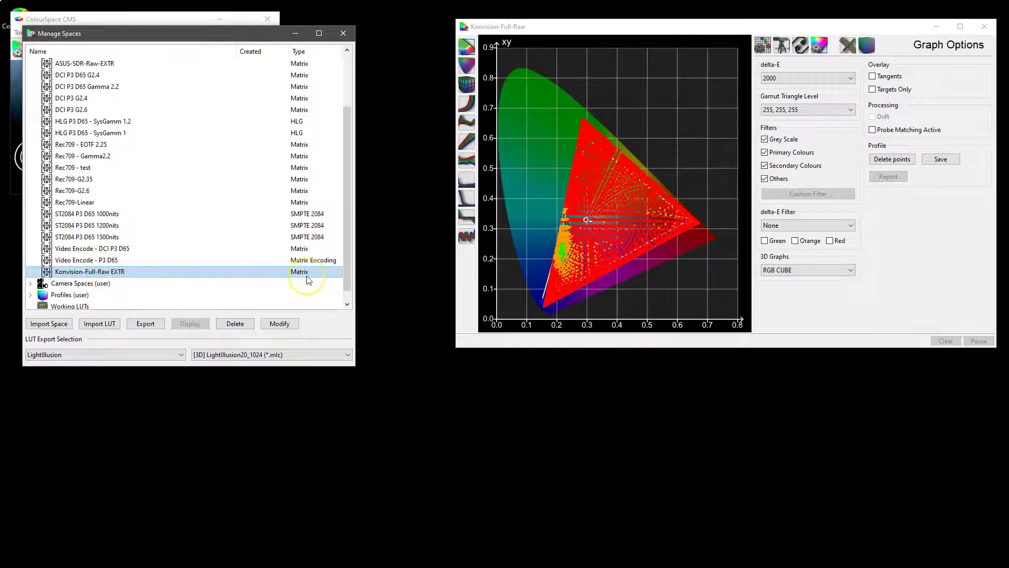
{"action": "left_click", "coordinate": [343, 33]}
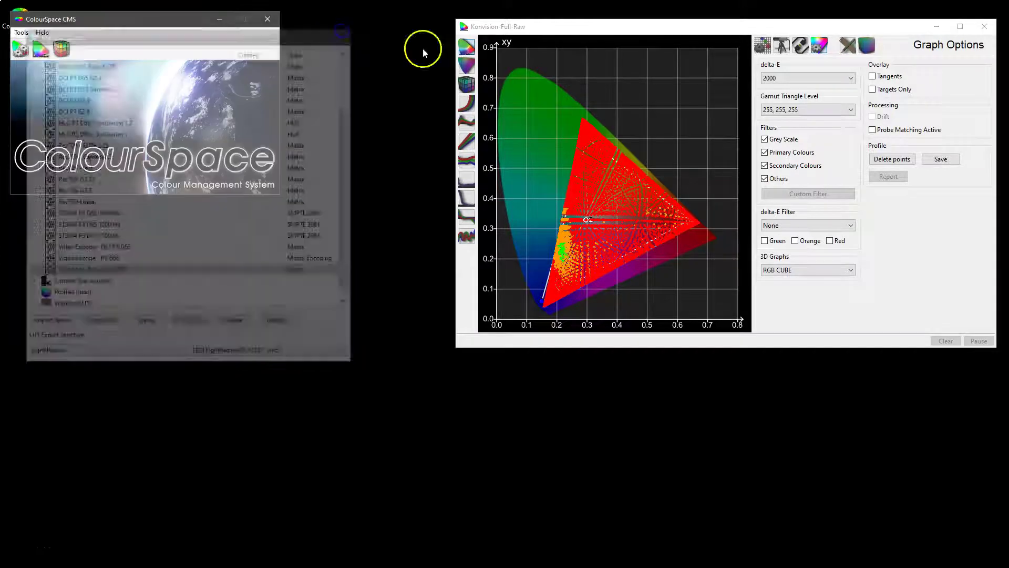
- Set the target gamut in the profile's settings to Konvision-Full-Raw EXTR
{"action": "left_click", "coordinate": [763, 47]}
{"action": "left_click", "coordinate": [778, 78]}
{"action": "scroll", "coordinate": [794, 147], "scroll_direction": "down", "scroll_amount": 3}
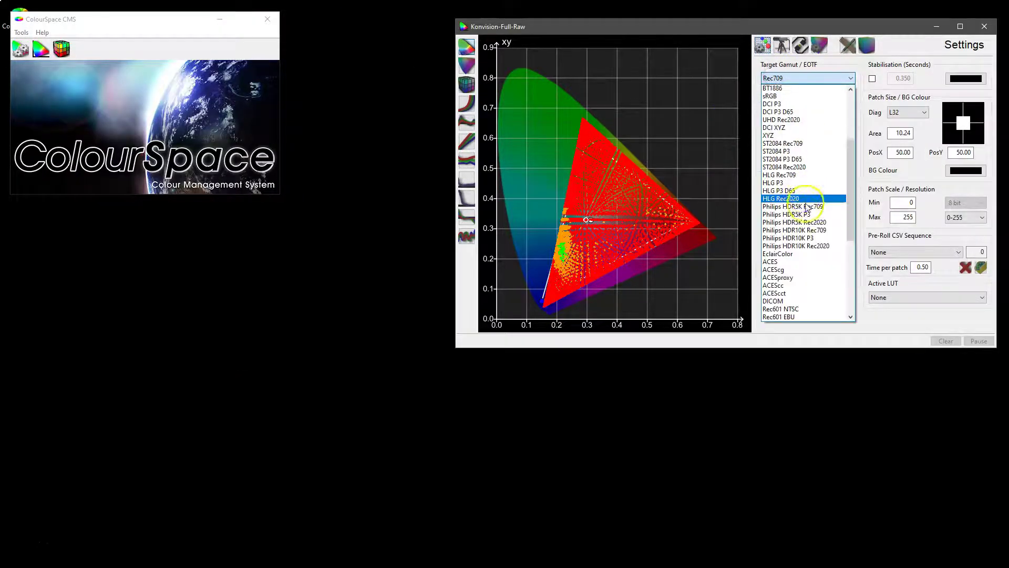
{"action": "scroll", "coordinate": [808, 206], "scroll_direction": "down", "scroll_amount": 5}
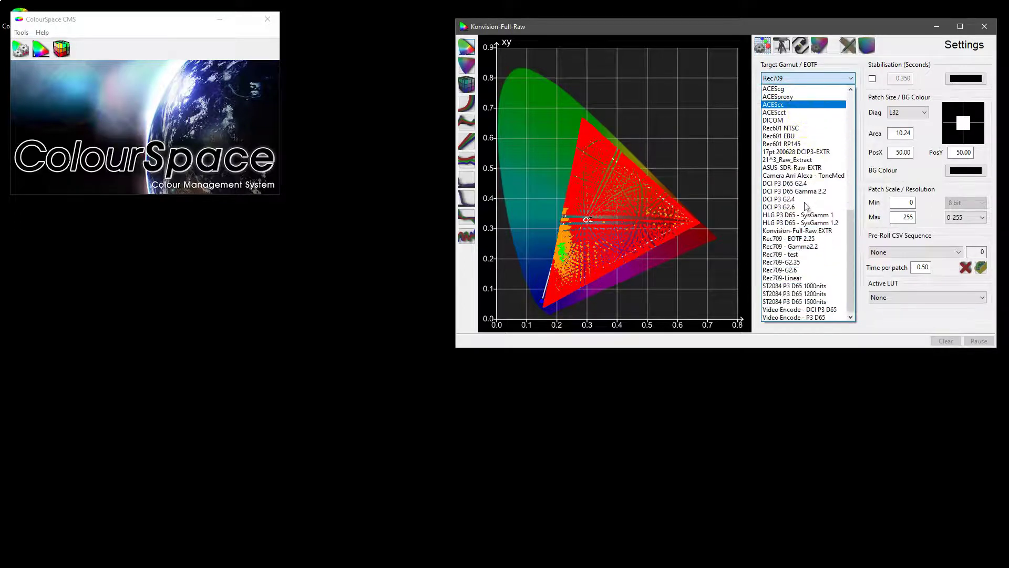
{"action": "left_click", "coordinate": [808, 230]}
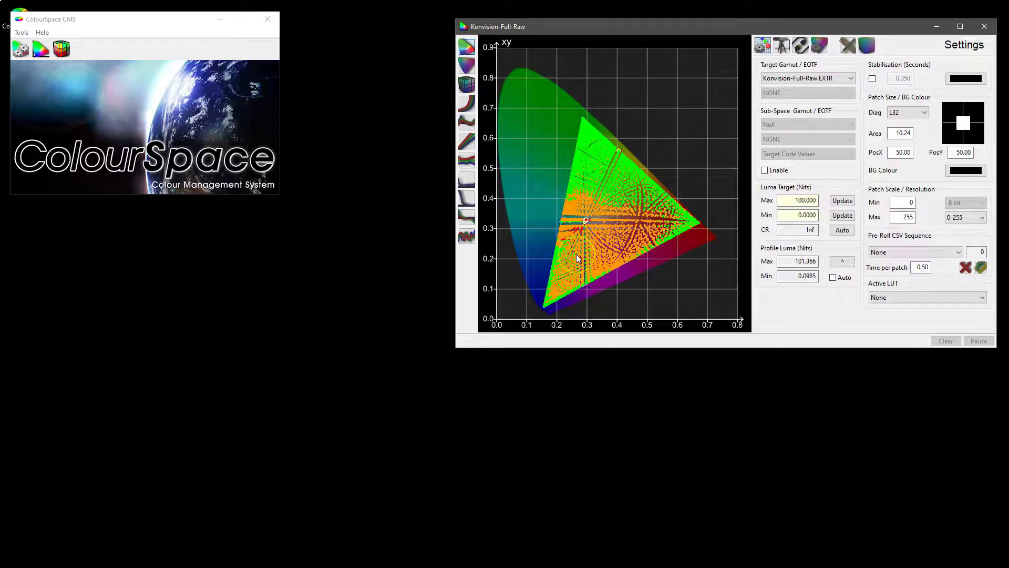
- Inspect the xy graph against the extracted target, and copy the profile luma into the luma target, 101.366 nits maximum and 0.0985 nits minimum
{"action": "scroll", "coordinate": [604, 158], "scroll_direction": "up", "scroll_amount": 5}
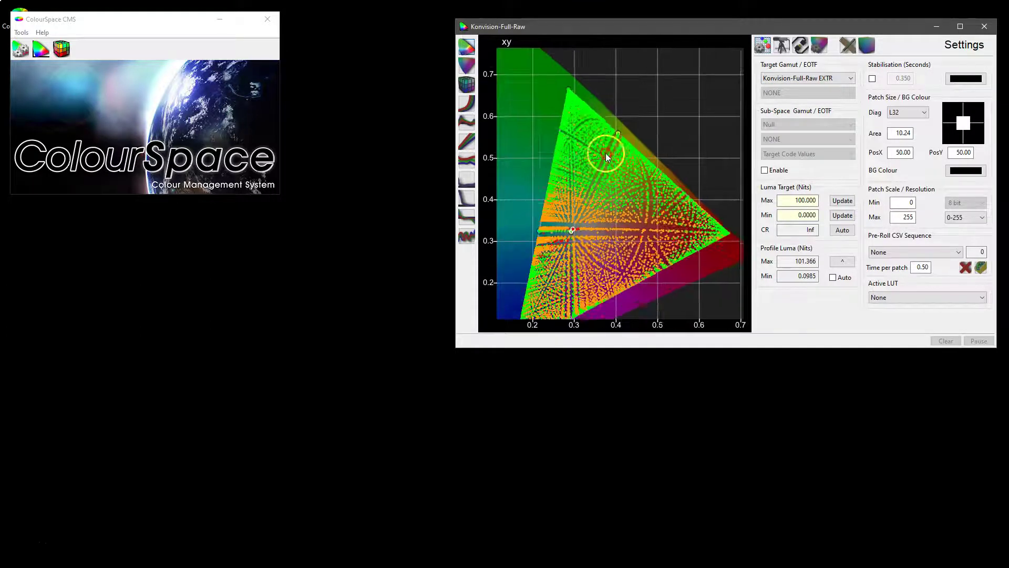
{"action": "left_click_drag", "start_coordinate": [616, 209], "coordinate": [624, 154]}
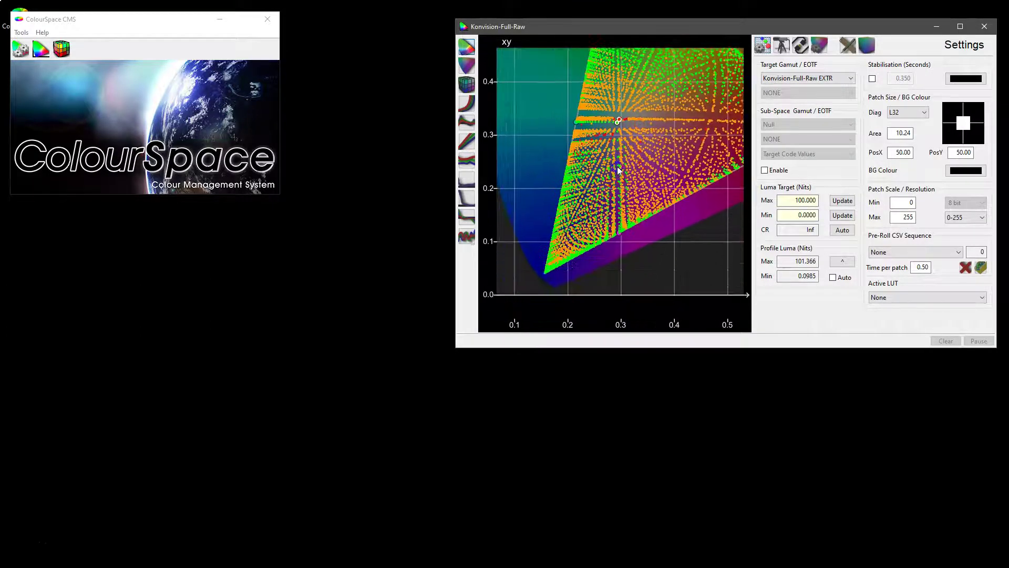
{"action": "scroll", "coordinate": [605, 195], "scroll_direction": "up", "scroll_amount": 4}
{"action": "scroll", "coordinate": [604, 192], "scroll_direction": "down", "scroll_amount": 4}
{"action": "scroll", "coordinate": [611, 174], "scroll_direction": "down", "scroll_amount": 3}
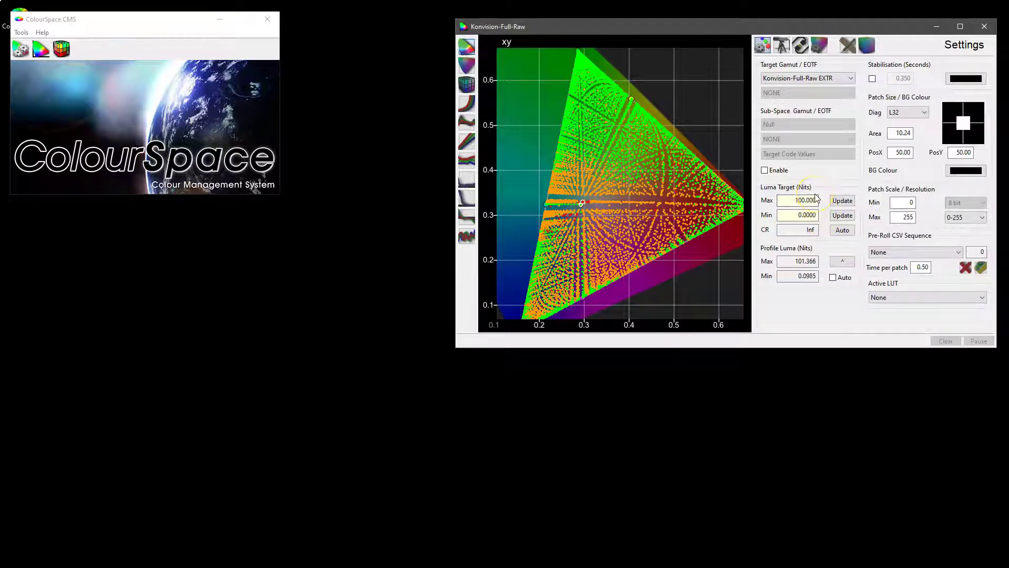
{"action": "left_click", "coordinate": [843, 261]}
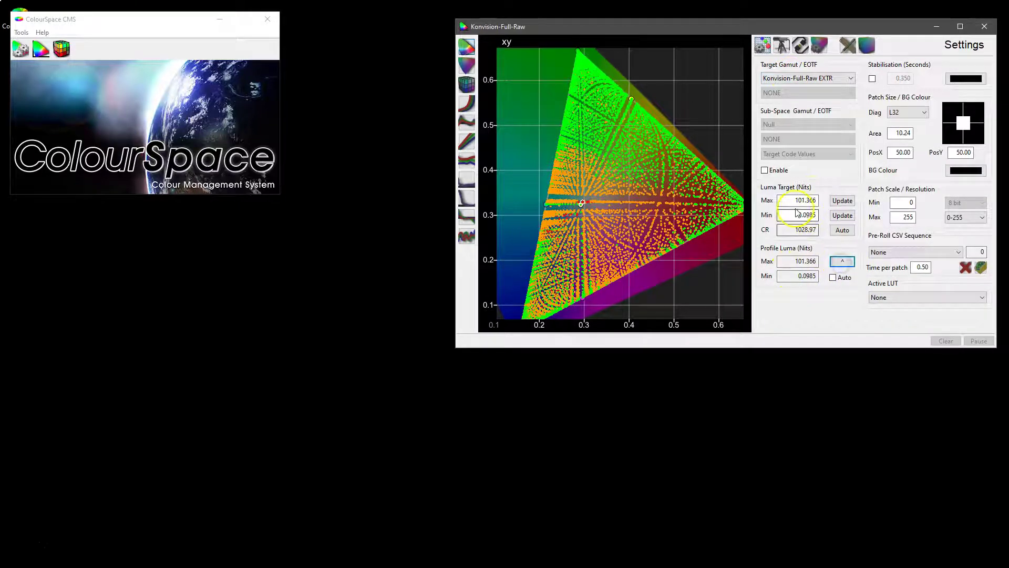
{"action": "scroll", "coordinate": [620, 181], "scroll_direction": "up", "scroll_amount": 3}
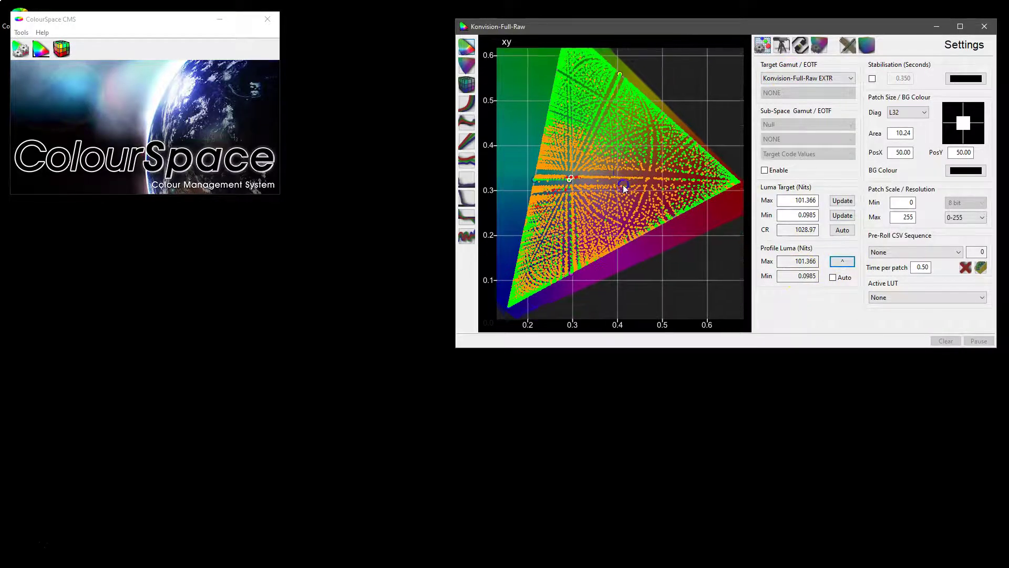
{"action": "scroll", "coordinate": [619, 196], "scroll_direction": "down", "scroll_amount": 3}
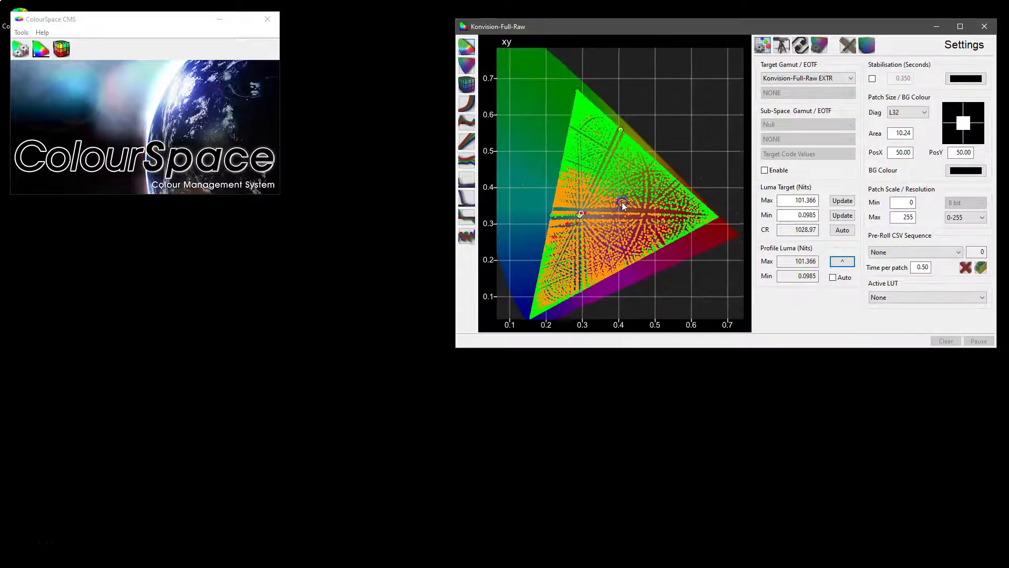
- Inspect the profile's points in the 3D RGB CUBE graph, and change the 3D graph type to xyY to view them there
{"action": "left_click", "coordinate": [467, 84]}
{"action": "left_click_drag", "start_coordinate": [661, 209], "coordinate": [595, 118]}
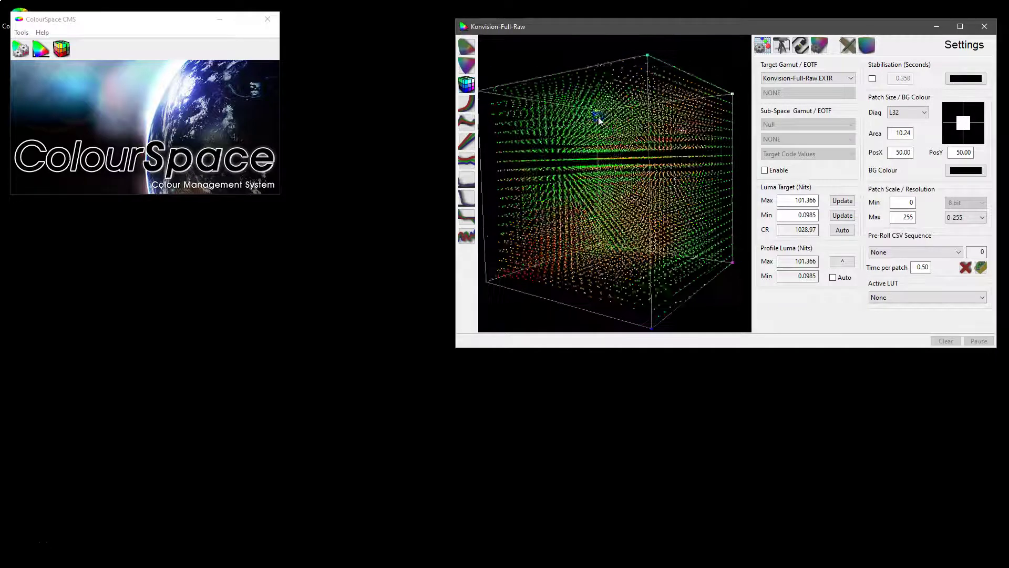
{"action": "left_click", "coordinate": [848, 46]}
{"action": "left_click", "coordinate": [781, 270]}
{"action": "left_click", "coordinate": [769, 281]}
{"action": "left_click_drag", "start_coordinate": [698, 274], "coordinate": [657, 212]}
{"action": "left_click", "coordinate": [491, 40]}
- Return to the xy graph and examine the points along the gamut edge between the green and yellow corners
{"action": "left_click", "coordinate": [466, 47]}
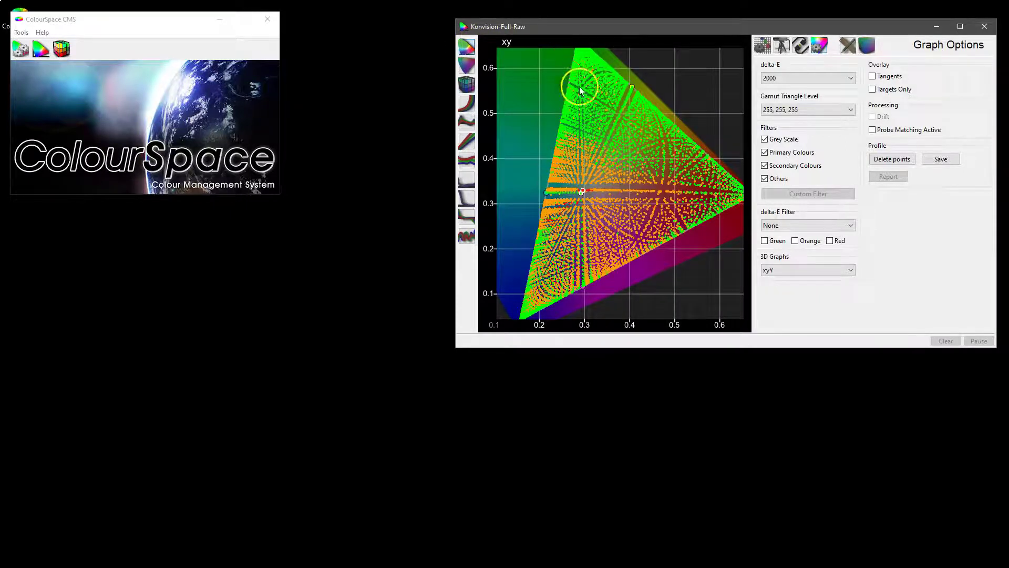
{"action": "scroll", "coordinate": [612, 198], "scroll_direction": "up", "scroll_amount": 3}
{"action": "left_click_drag", "start_coordinate": [578, 90], "coordinate": [614, 285]}
{"action": "left_click_drag", "start_coordinate": [618, 168], "coordinate": [601, 196]}
{"action": "scroll", "coordinate": [612, 213], "scroll_direction": "up", "scroll_amount": 3}
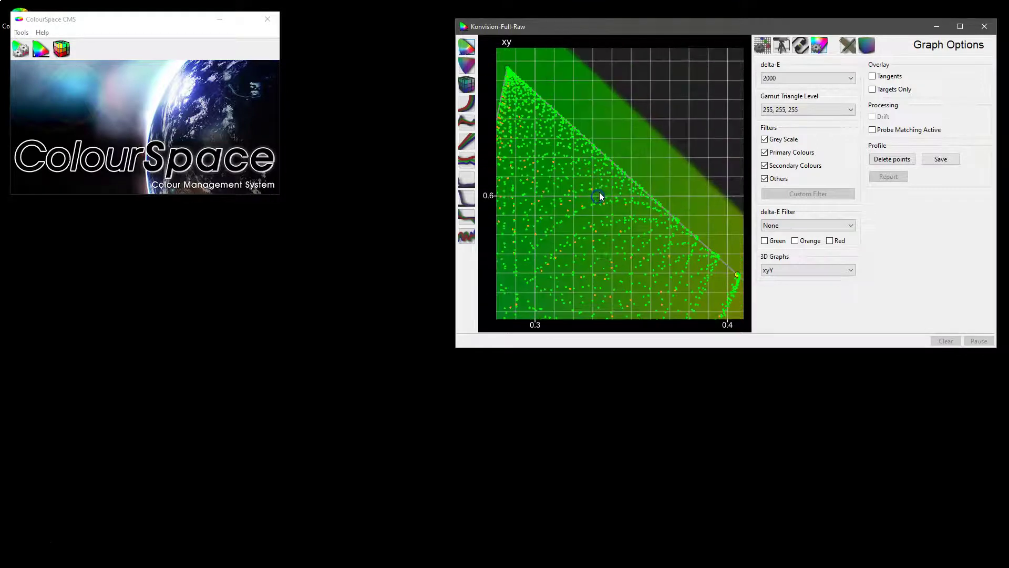
- Open Point Info for the RGB 114,178,000 point on the green–yellow gamut edge, listing only the selected point and then all displayed points
{"action": "left_click", "coordinate": [613, 163]}
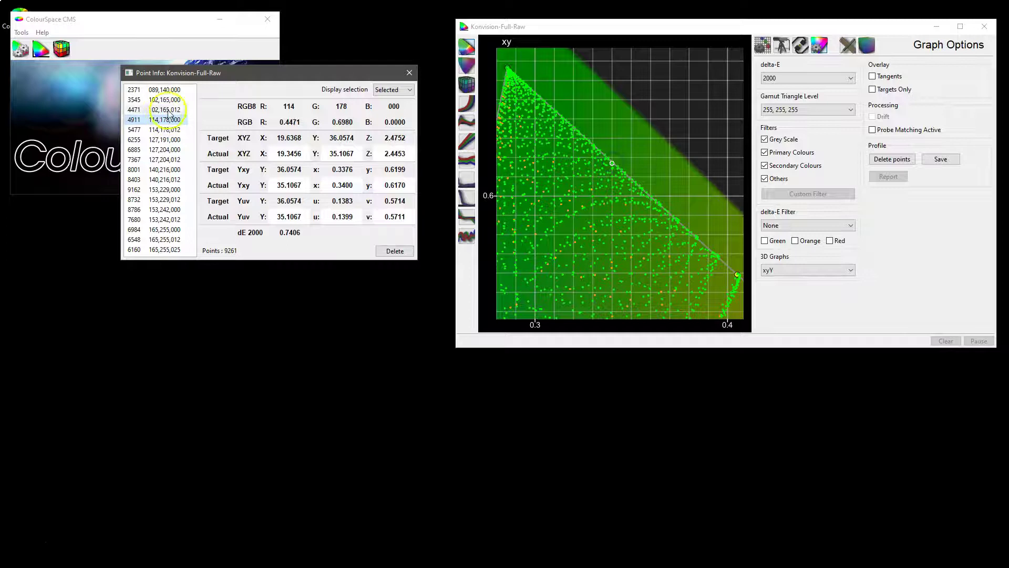
{"action": "left_click", "coordinate": [408, 90]}
{"action": "left_click", "coordinate": [392, 102]}
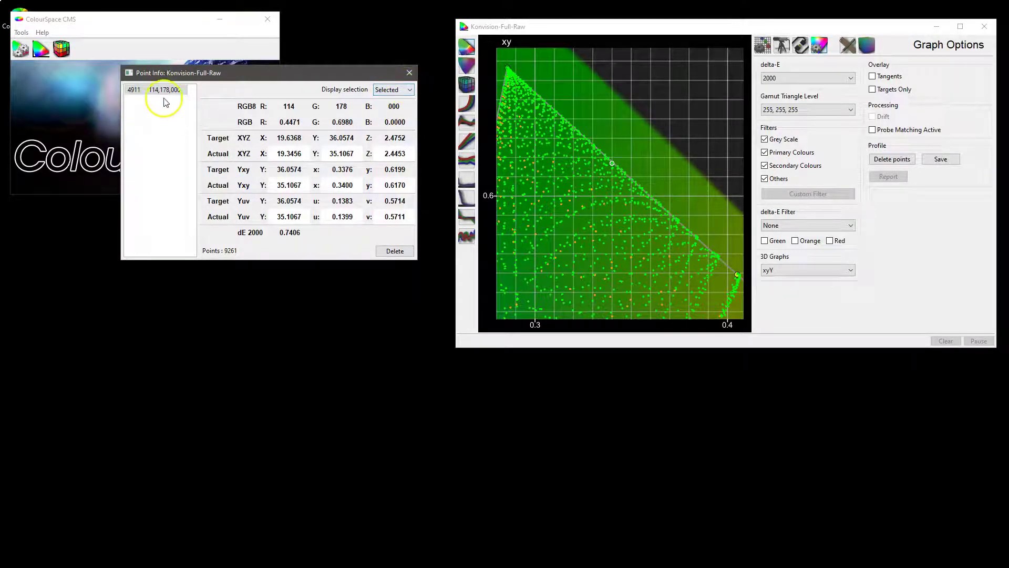
{"action": "left_click", "coordinate": [407, 90]}
{"action": "left_click", "coordinate": [403, 107]}
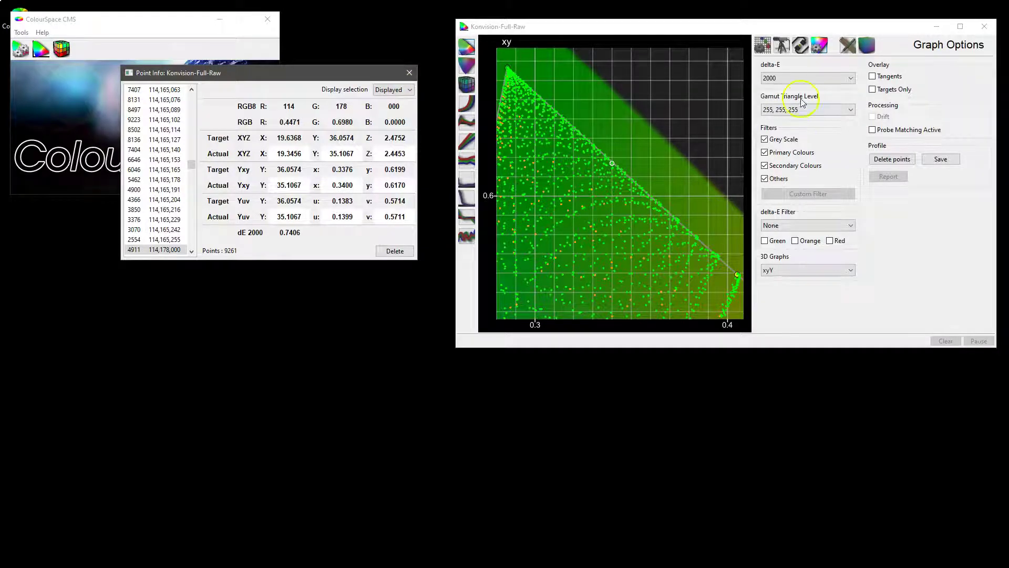
- Filter out the Secondary Colours and Others points, and set Point Info's display selection to All, viewing the list from its start
{"action": "left_click", "coordinate": [818, 48]}
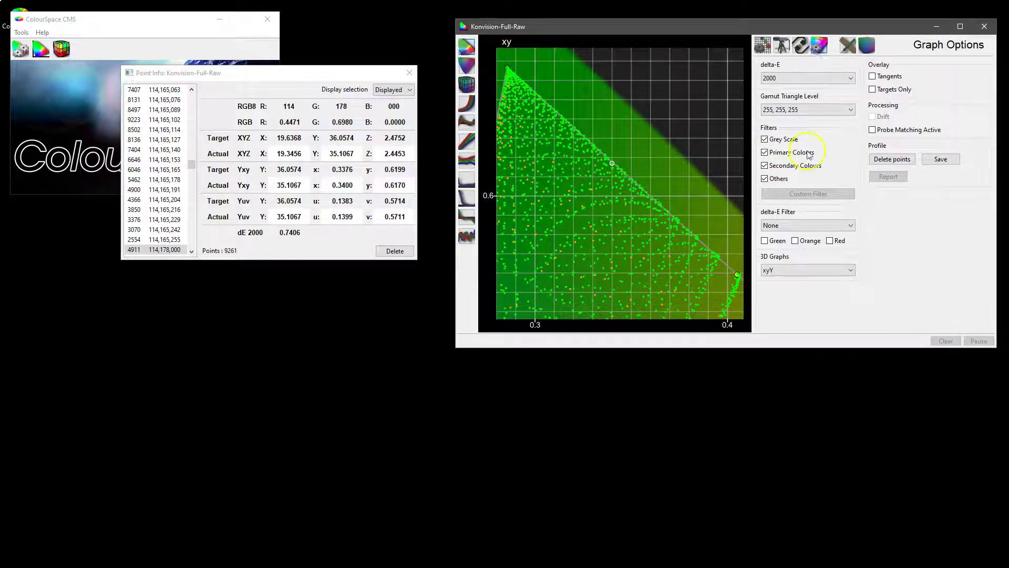
{"action": "left_click", "coordinate": [765, 179]}
{"action": "left_click", "coordinate": [765, 165]}
{"action": "left_click_drag", "start_coordinate": [584, 221], "coordinate": [642, 185]}
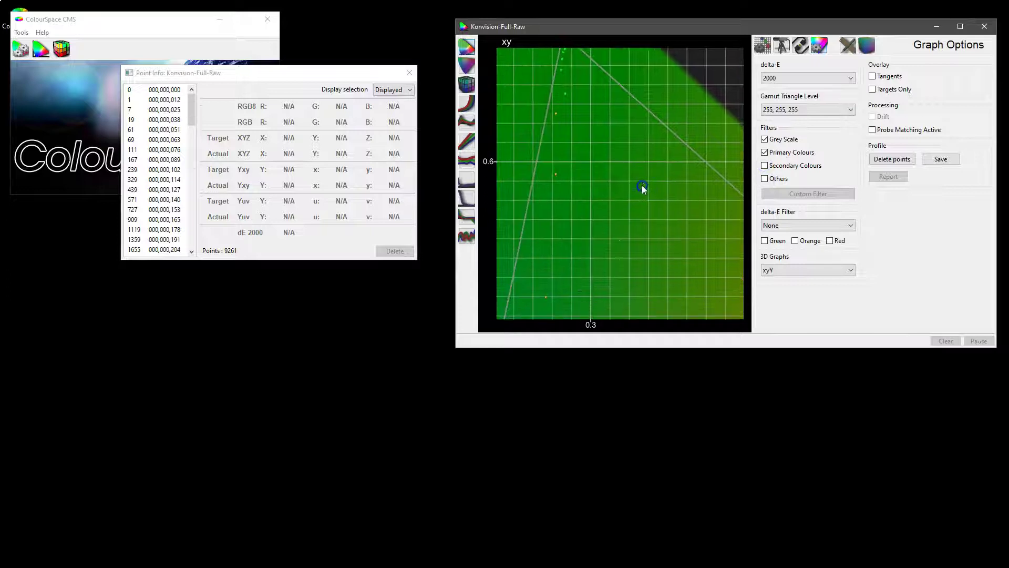
{"action": "left_click", "coordinate": [397, 92]}
{"action": "left_click", "coordinate": [393, 115]}
{"action": "left_click_drag", "start_coordinate": [192, 166], "coordinate": [190, 88]}
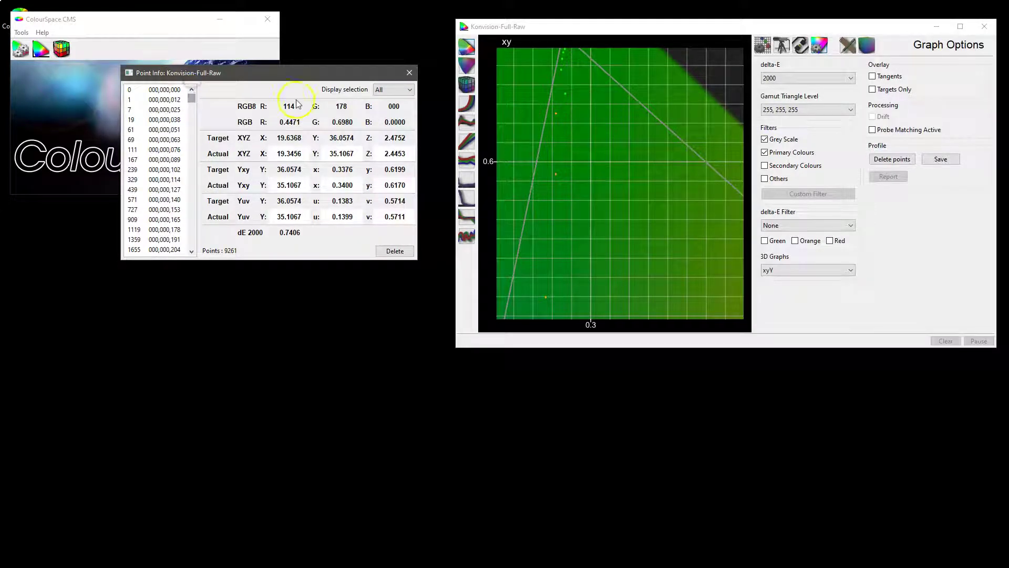
- Restore the full xy graph with the Secondary Colours and Others points included, and close Point Info
{"action": "double_click", "coordinate": [666, 175]}
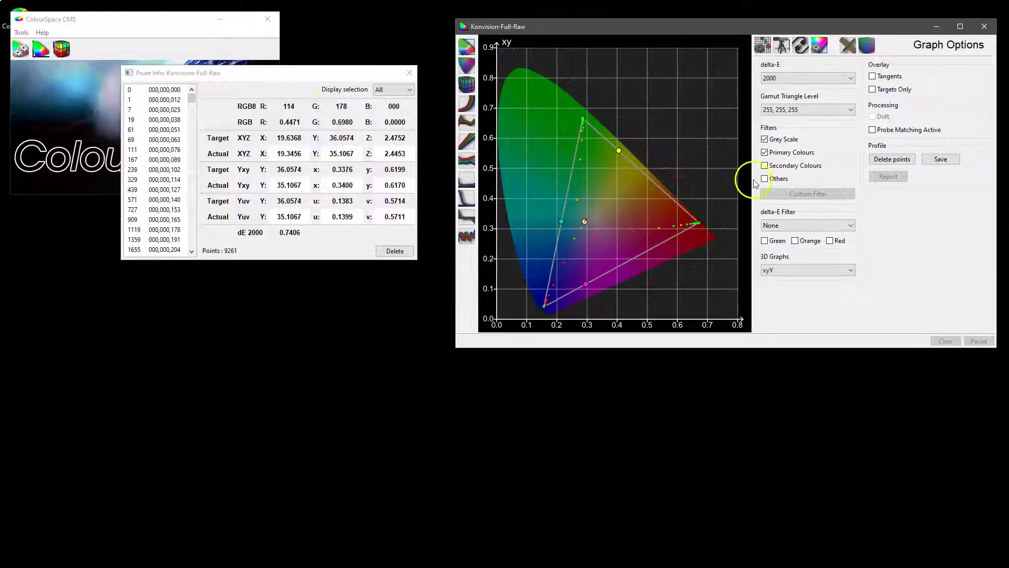
{"action": "left_click", "coordinate": [765, 165]}
{"action": "left_click", "coordinate": [764, 178]}
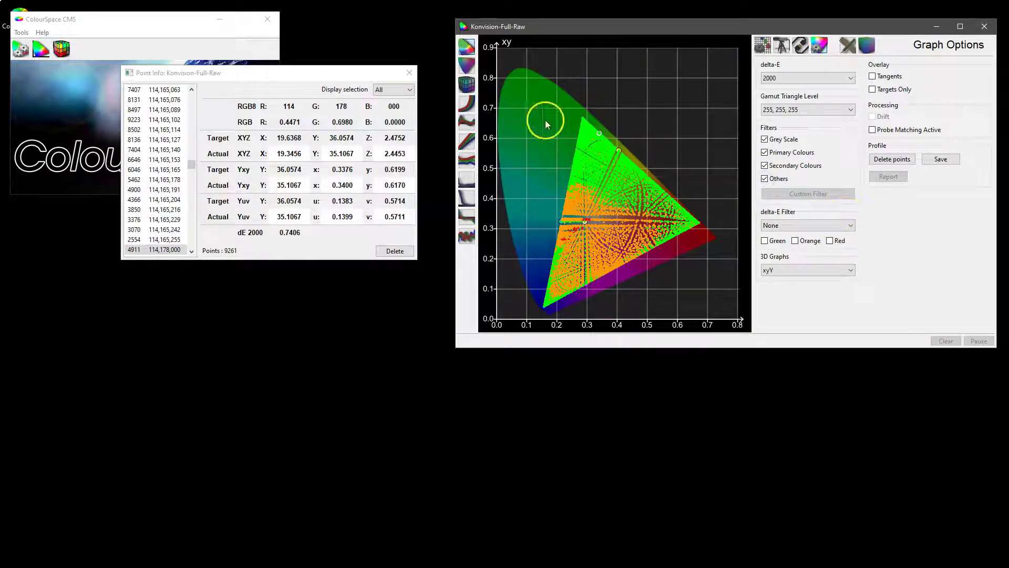
{"action": "left_click", "coordinate": [409, 73]}
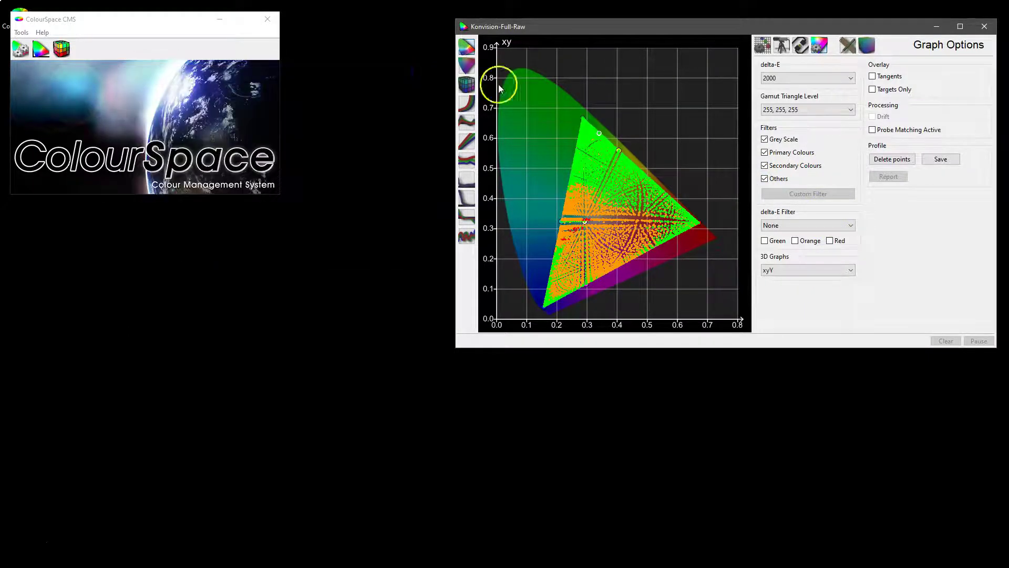
- Examine the profile's points in the 3D xyY graph from several angles, both close up and as a whole
{"action": "left_click", "coordinate": [466, 84]}
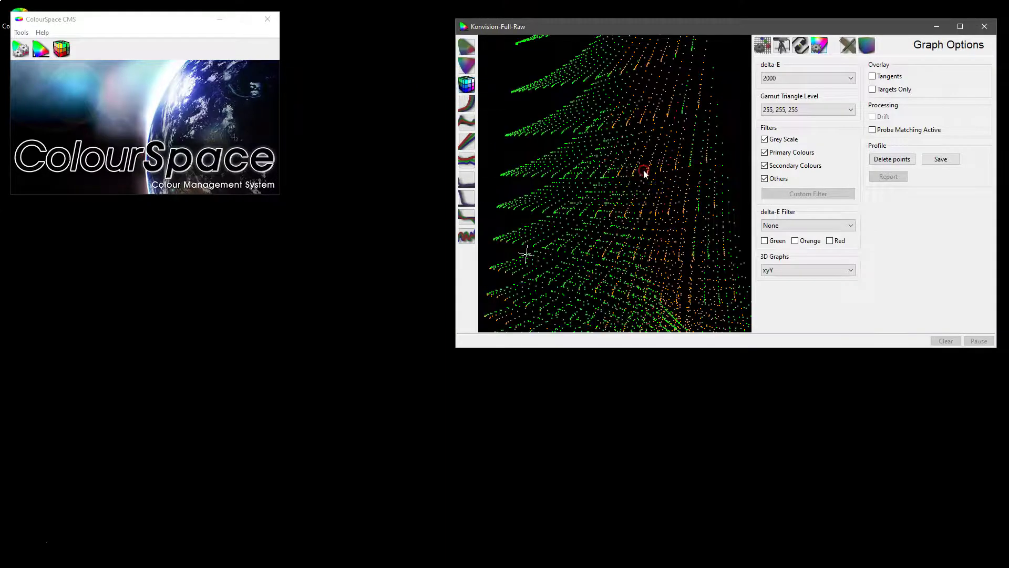
{"action": "left_click_drag", "start_coordinate": [644, 171], "coordinate": [662, 169]}
{"action": "left_click_drag", "start_coordinate": [620, 274], "coordinate": [633, 203]}
{"action": "double_click", "coordinate": [633, 202]}
{"action": "left_click_drag", "start_coordinate": [584, 234], "coordinate": [625, 159]}
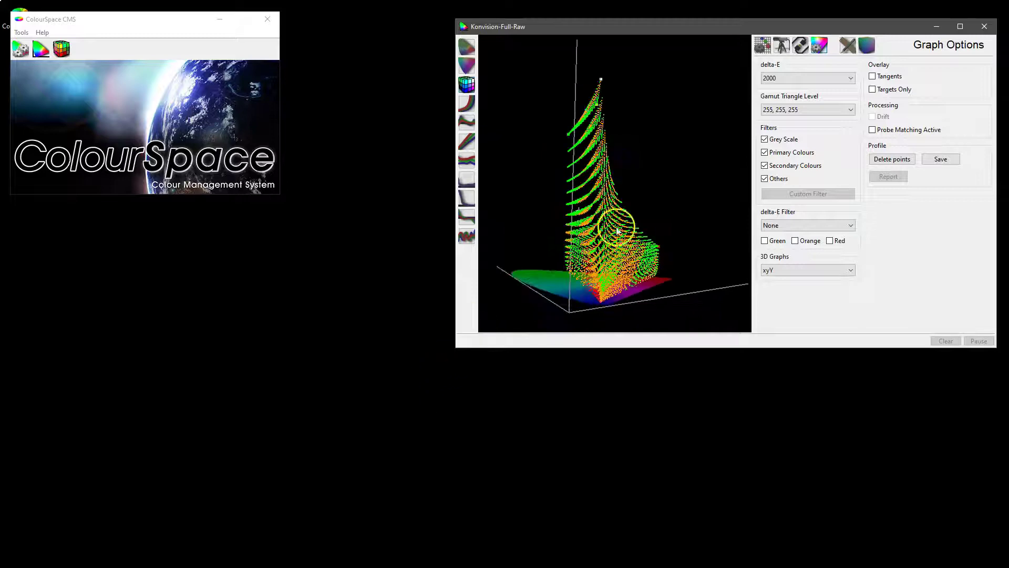
{"action": "left_click_drag", "start_coordinate": [455, 349], "coordinate": [283, 448]}
{"action": "mouse_move", "coordinate": [380, 348]}
{"action": "left_mouse_down"}
{"action": "mouse_move", "coordinate": [367, 457]}
{"action": "mouse_move", "coordinate": [379, 440]}
{"action": "left_mouse_up"}
{"action": "left_click", "coordinate": [456, 254]}
{"action": "left_click_drag", "start_coordinate": [547, 250], "coordinate": [570, 245]}
{"action": "left_click_drag", "start_coordinate": [281, 443], "coordinate": [620, 198]}
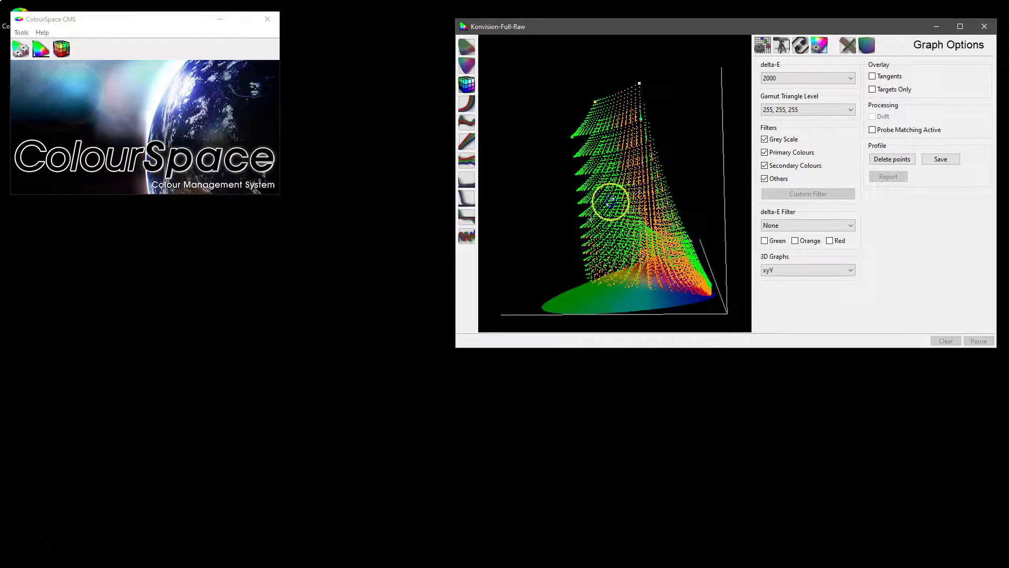
{"action": "left_click_drag", "start_coordinate": [599, 105], "coordinate": [626, 280]}
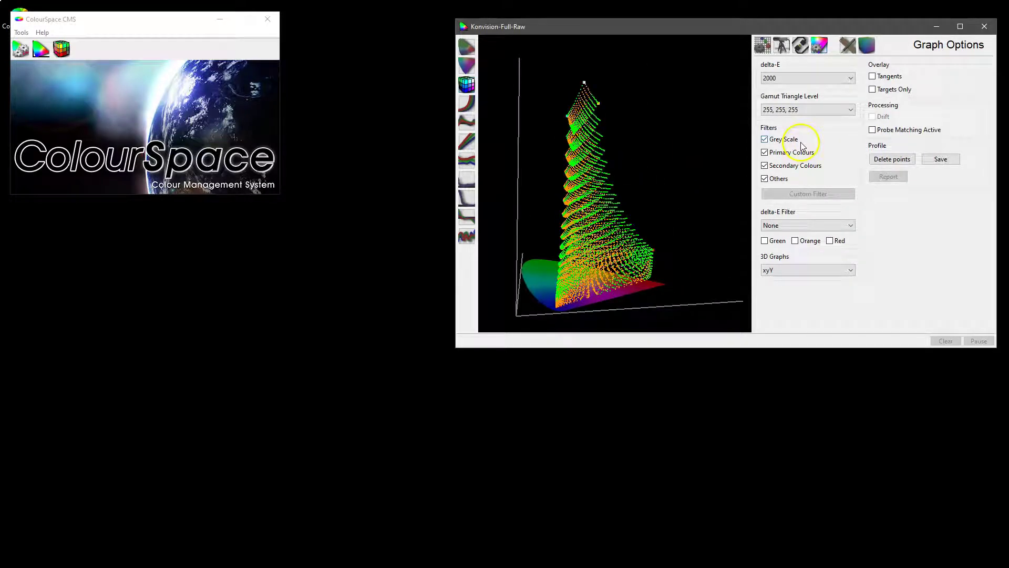
- Lay out four separate xy graph windows focused on the red, green and blue gamut corners and the white point
{"action": "left_click", "coordinate": [467, 50]}
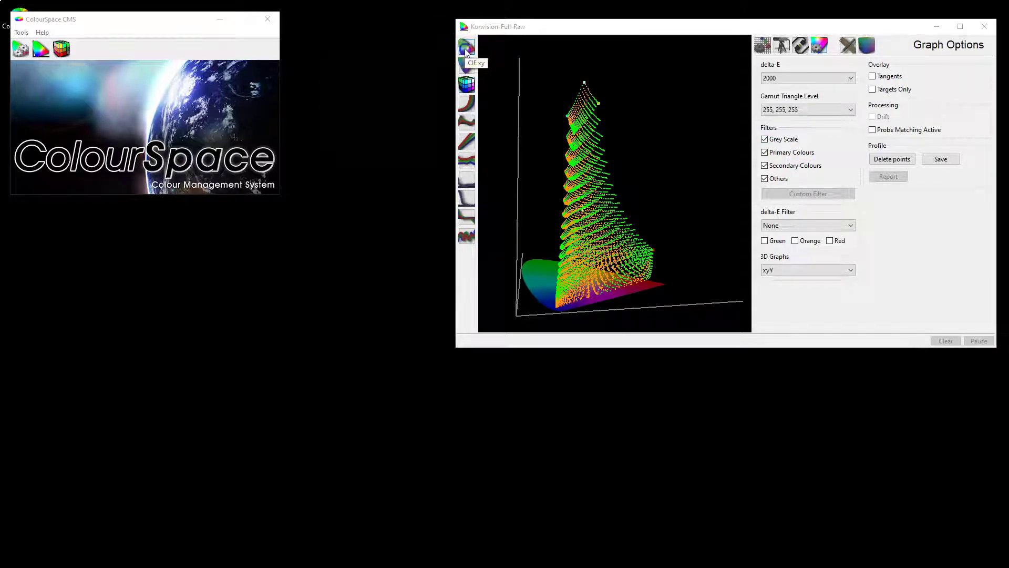
{"action": "left_click", "coordinate": [470, 50]}
{"action": "left_click", "coordinate": [470, 50]}
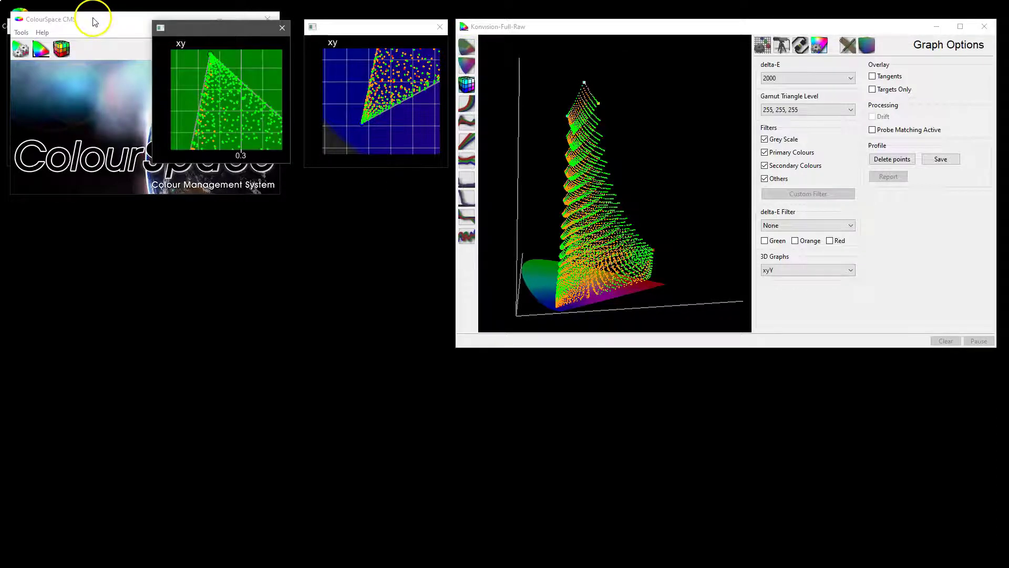
{"action": "left_click_drag", "start_coordinate": [93, 21], "coordinate": [1008, 195]}
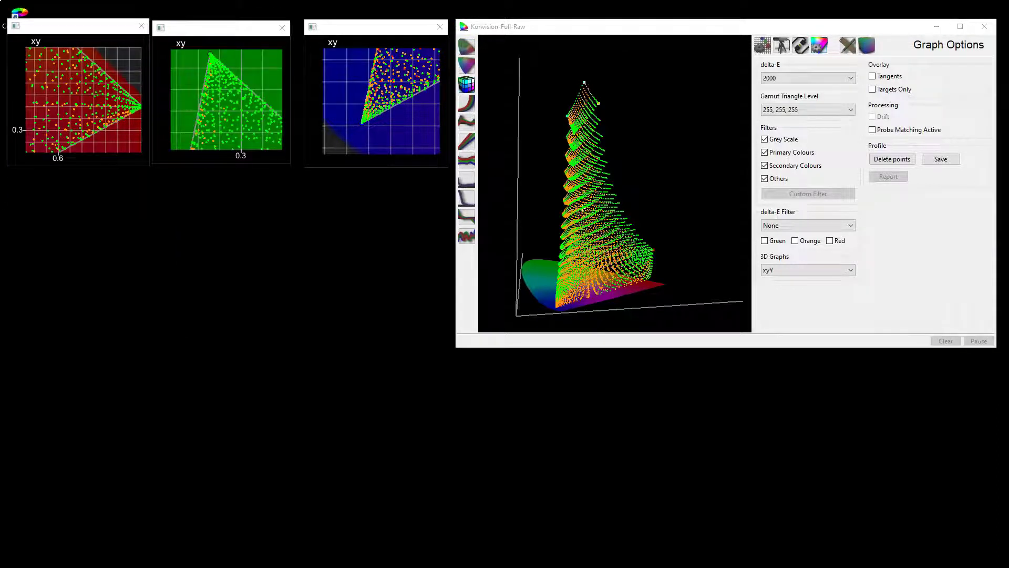
{"action": "left_click", "coordinate": [469, 67]}
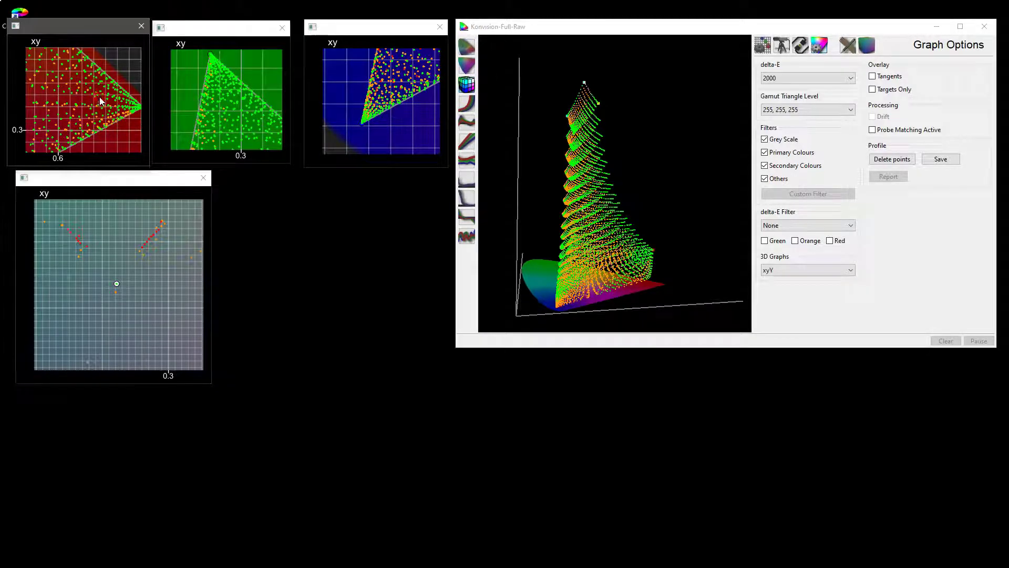
{"action": "left_click_drag", "start_coordinate": [100, 99], "coordinate": [64, 101]}
{"action": "left_click", "coordinate": [246, 106]}
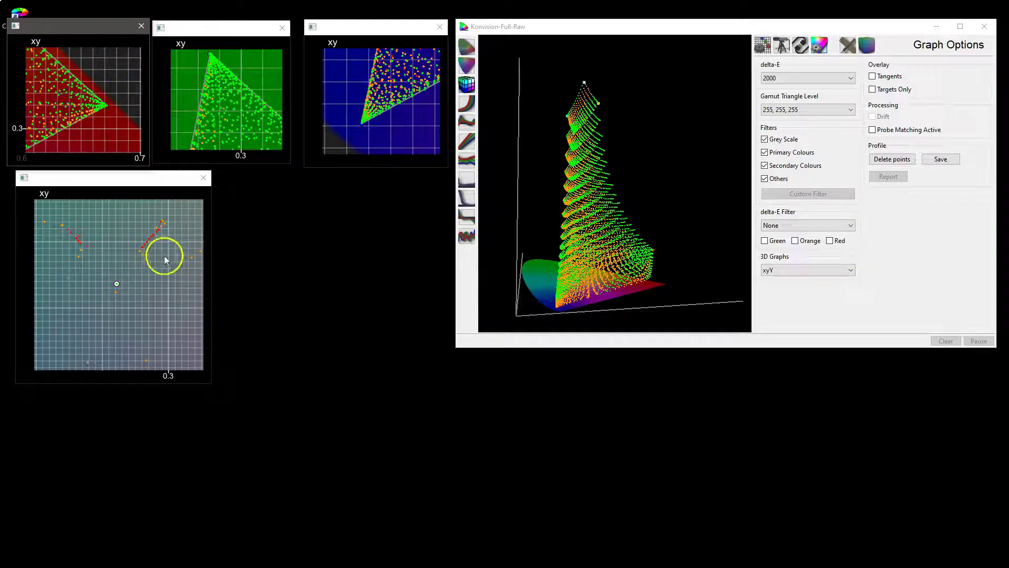
- Open separate EOTF, Dif EOTF and RGB Balance graph windows around the profile window
{"action": "left_click", "coordinate": [468, 107]}
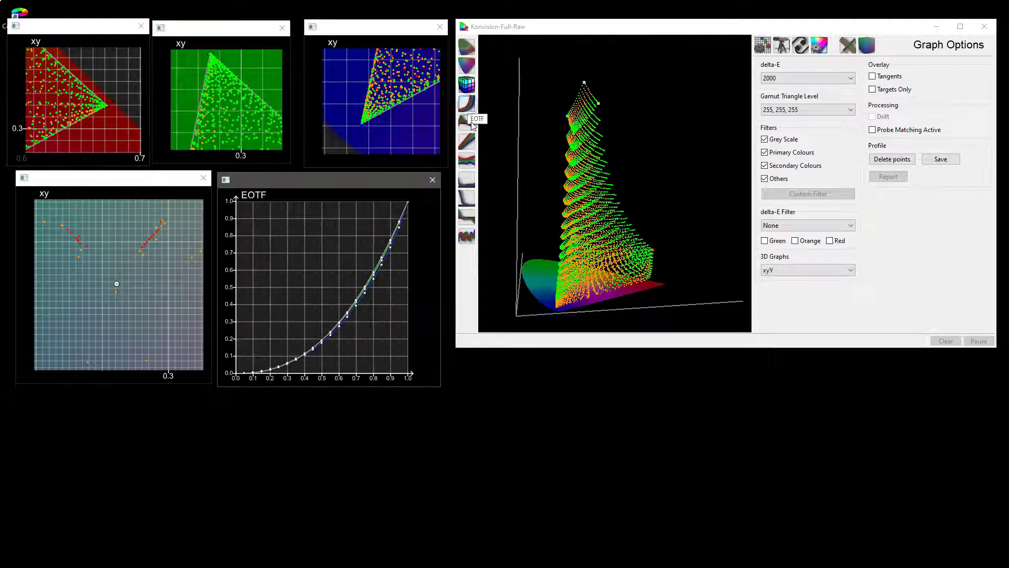
{"action": "left_click", "coordinate": [467, 124]}
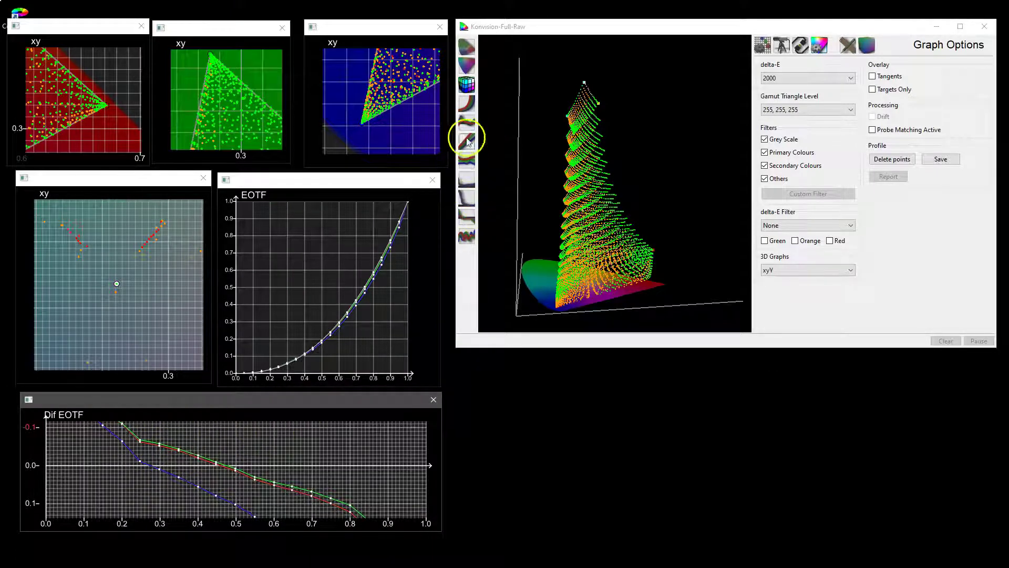
{"action": "left_click", "coordinate": [467, 159]}
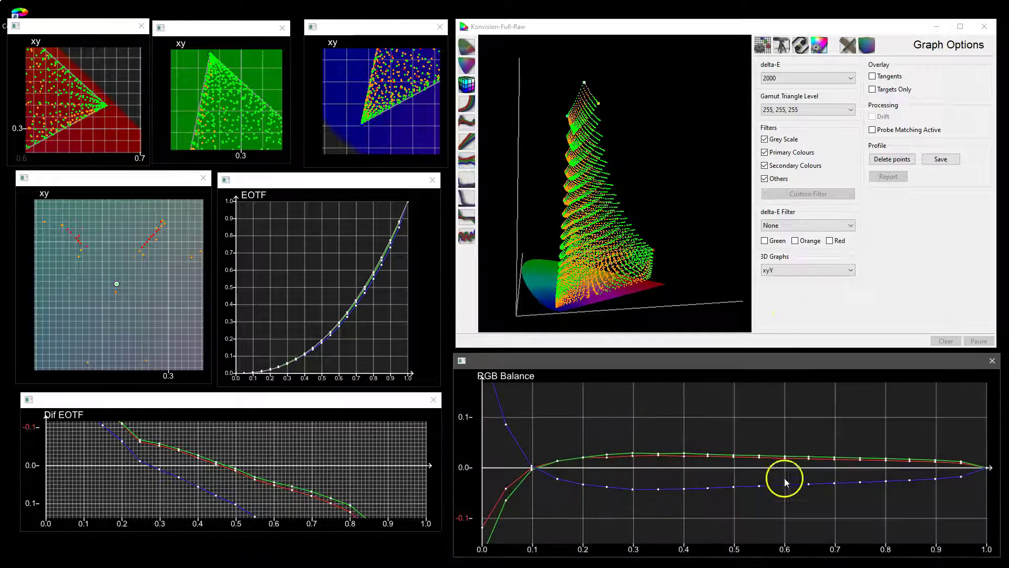
{"action": "mouse_move", "coordinate": [784, 453]}
{"action": "left_mouse_down"}
{"action": "mouse_move", "coordinate": [770, 464]}
{"action": "mouse_move", "coordinate": [774, 448]}
{"action": "left_mouse_up"}
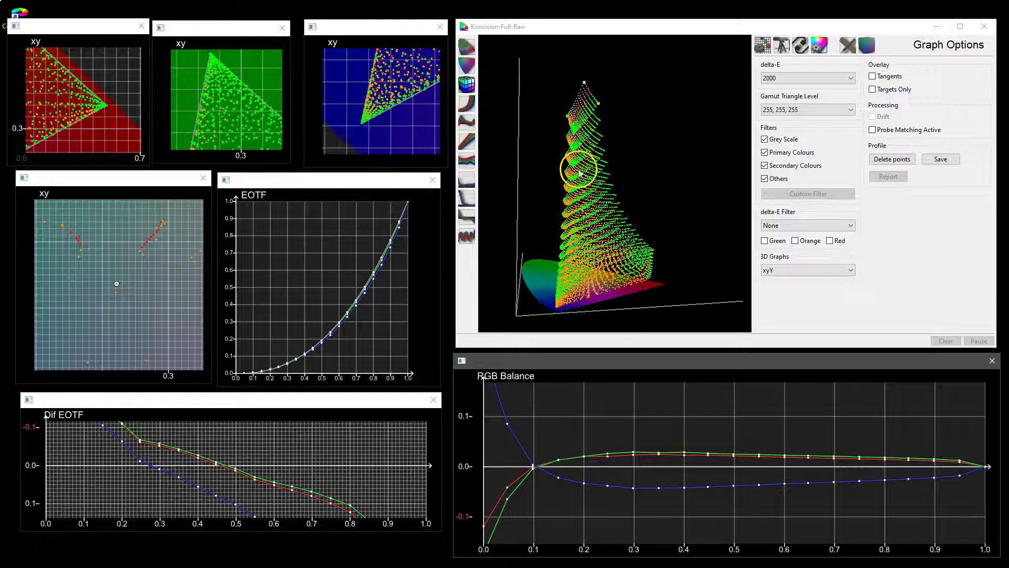
- Inspect the 3D xyY graph from another angle, and adjust the framing of the blue, green and red corner xy graphs
{"action": "left_click_drag", "start_coordinate": [579, 167], "coordinate": [625, 181]}
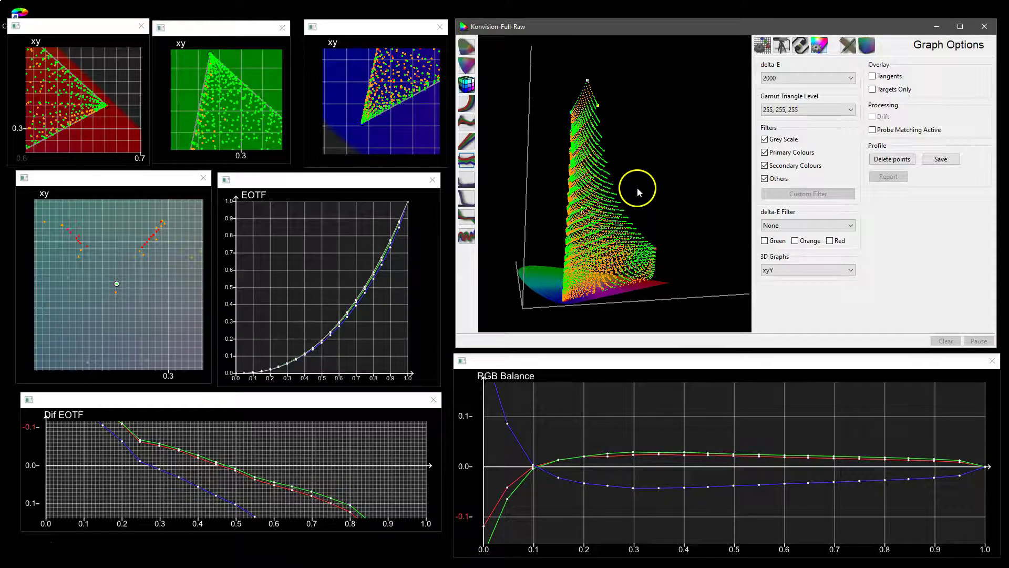
{"action": "left_click", "coordinate": [381, 115]}
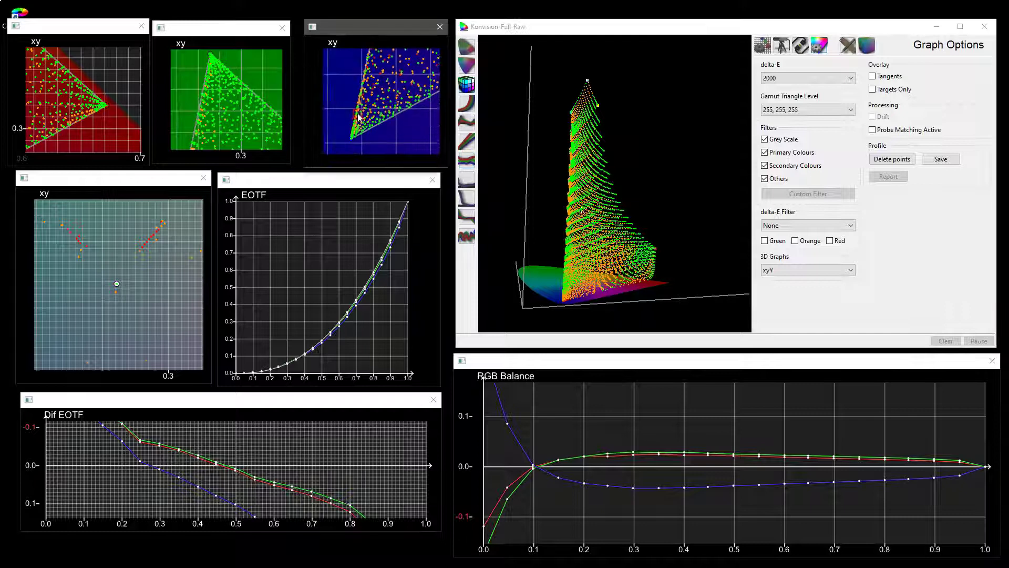
{"action": "left_click", "coordinate": [219, 109]}
{"action": "left_click", "coordinate": [80, 96]}
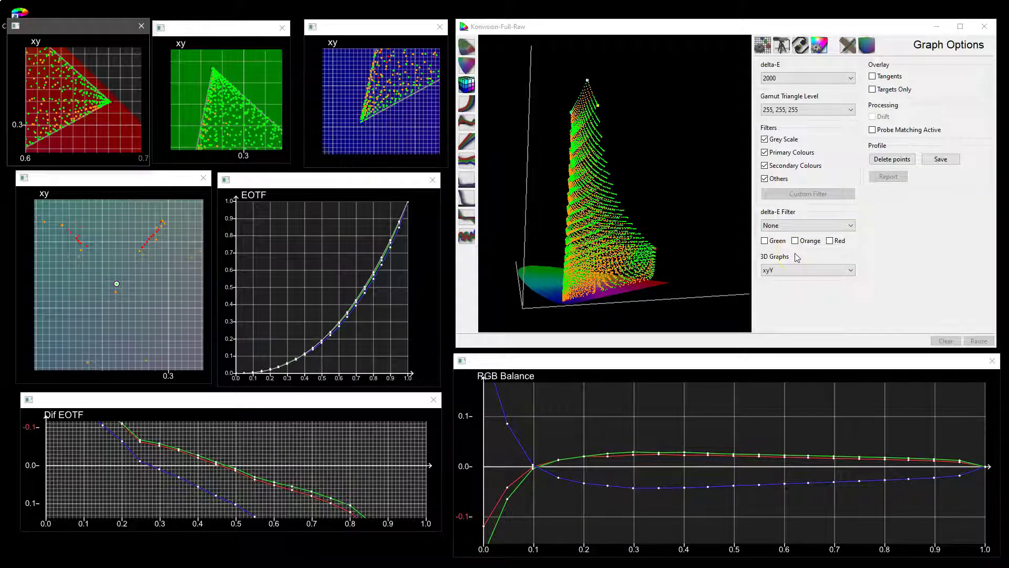
- Try the red, orange and green delta-E filters, leaving only green active, and inspect the green points in the 3D and full xy graphs
{"action": "left_click_drag", "start_coordinate": [705, 261], "coordinate": [651, 300]}
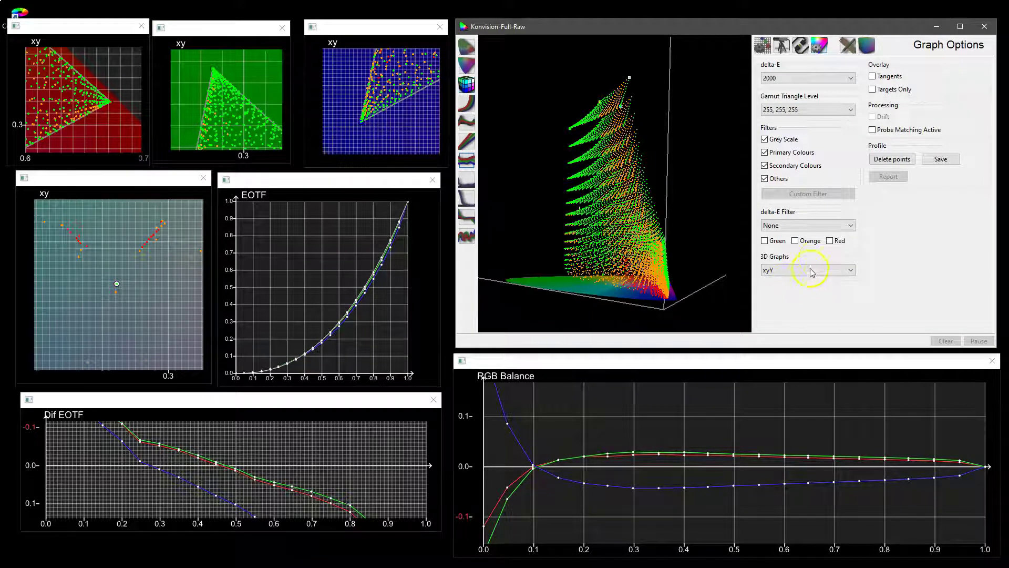
{"action": "left_click", "coordinate": [831, 241]}
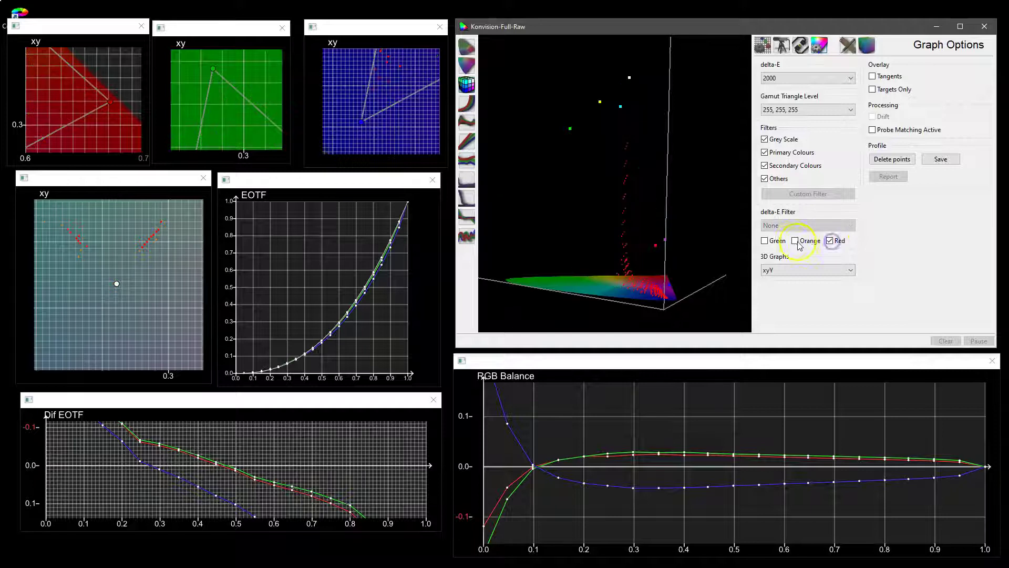
{"action": "left_click", "coordinate": [794, 241]}
{"action": "left_click", "coordinate": [766, 241]}
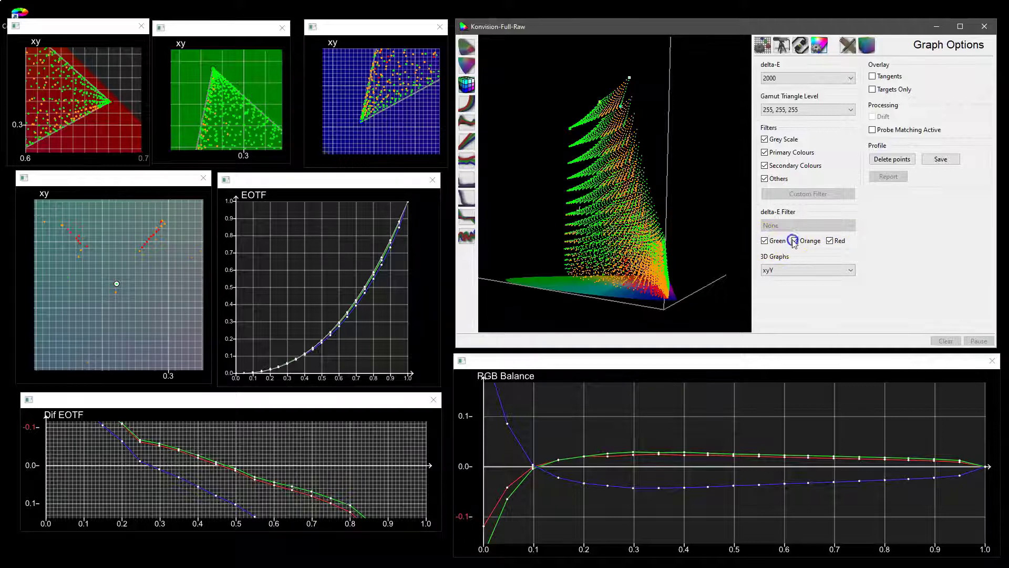
{"action": "left_click", "coordinate": [795, 242]}
{"action": "mouse_move", "coordinate": [665, 234]}
{"action": "left_mouse_down"}
{"action": "mouse_move", "coordinate": [637, 209]}
{"action": "mouse_move", "coordinate": [583, 211]}
{"action": "mouse_move", "coordinate": [668, 216]}
{"action": "left_mouse_up"}
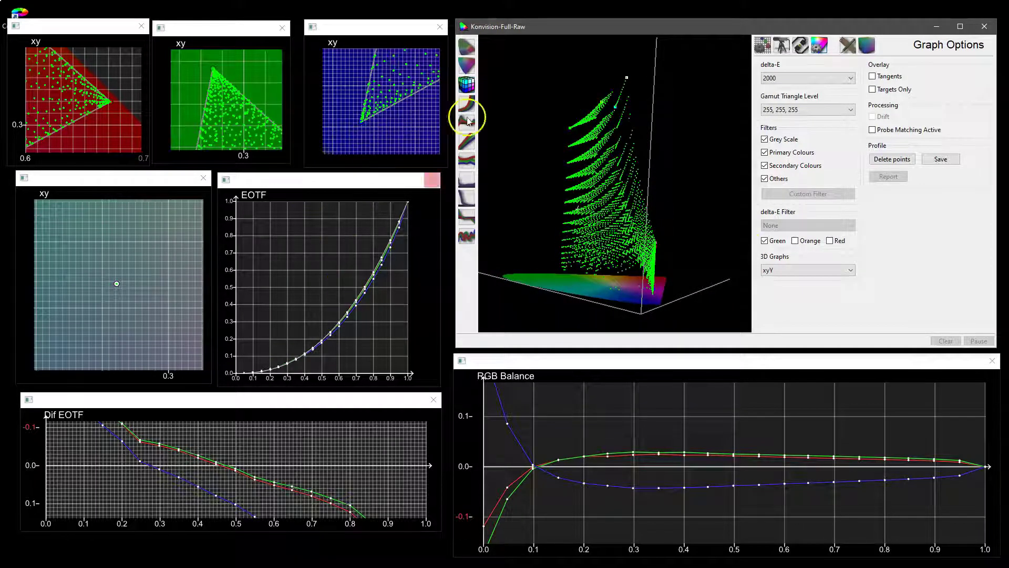
{"action": "key", "text": "1"}
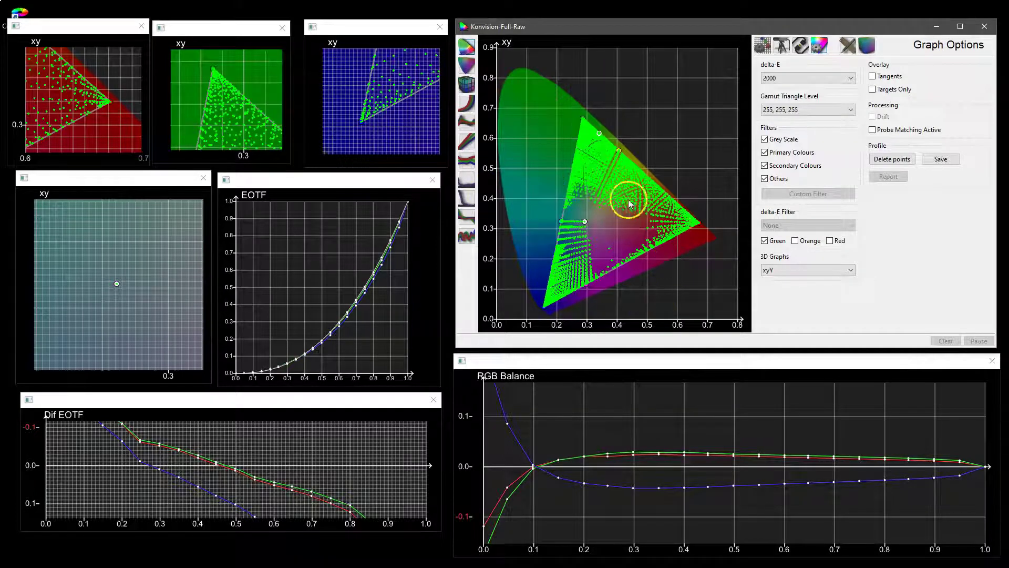
{"action": "left_click", "coordinate": [469, 87]}
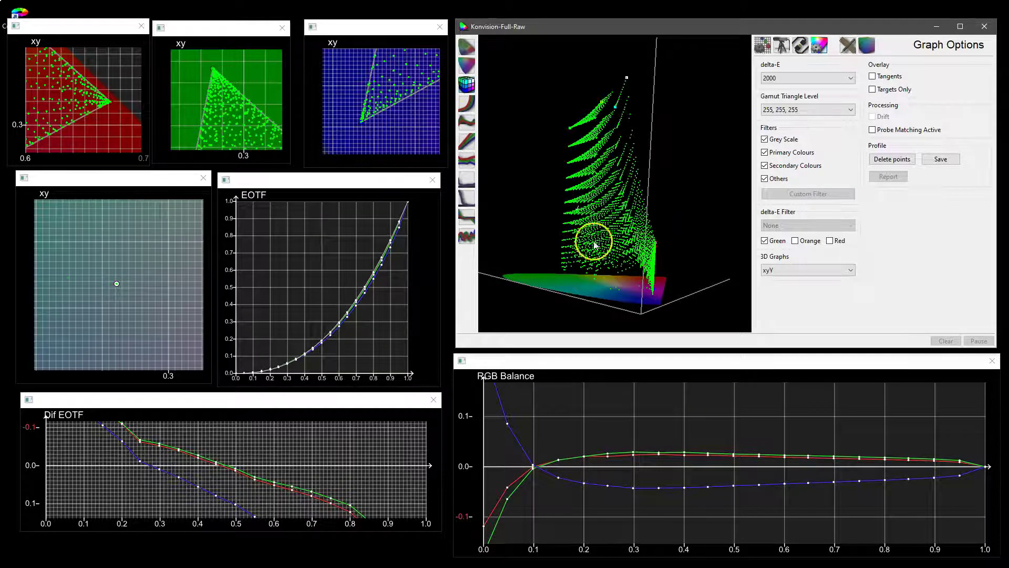
- Switch the delta-E filter from green to orange only and inspect those points in the 3D xyY graph
{"action": "left_click", "coordinate": [765, 241]}
{"action": "left_click", "coordinate": [795, 241]}
{"action": "left_click_drag", "start_coordinate": [635, 203], "coordinate": [680, 205]}
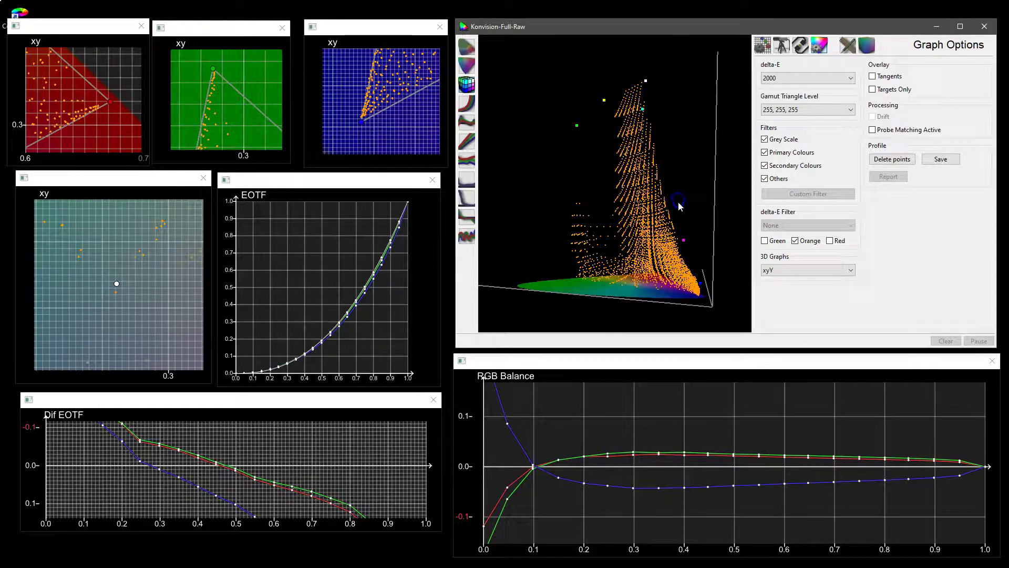
- Show only the red delta-E points and inspect them in the 3D xyY graph and the blue-corner xy graph
{"action": "left_click", "coordinate": [795, 241]}
{"action": "left_click", "coordinate": [830, 241]}
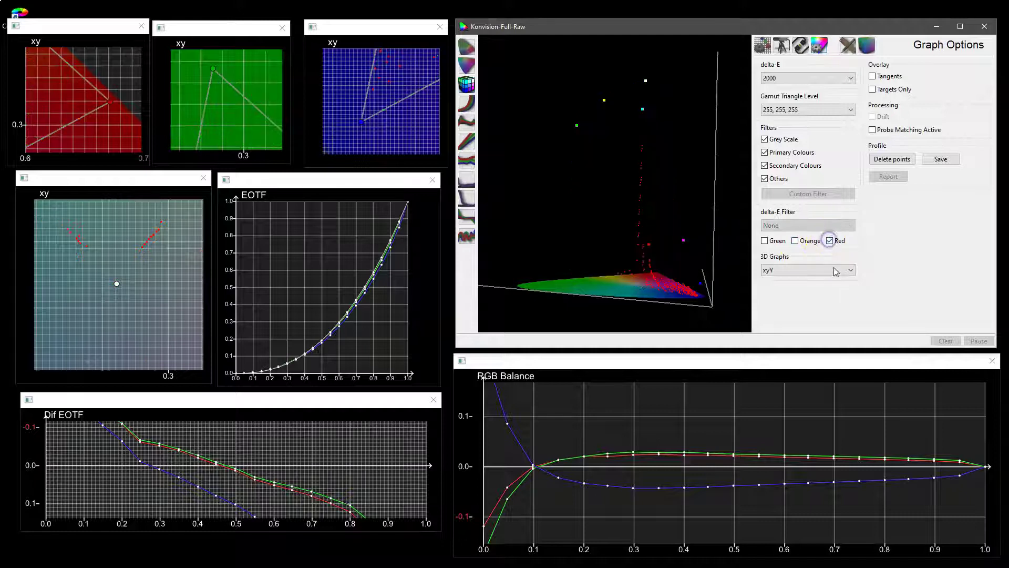
{"action": "mouse_move", "coordinate": [631, 189]}
{"action": "left_mouse_down"}
{"action": "mouse_move", "coordinate": [615, 183]}
{"action": "mouse_move", "coordinate": [628, 179]}
{"action": "left_mouse_up"}
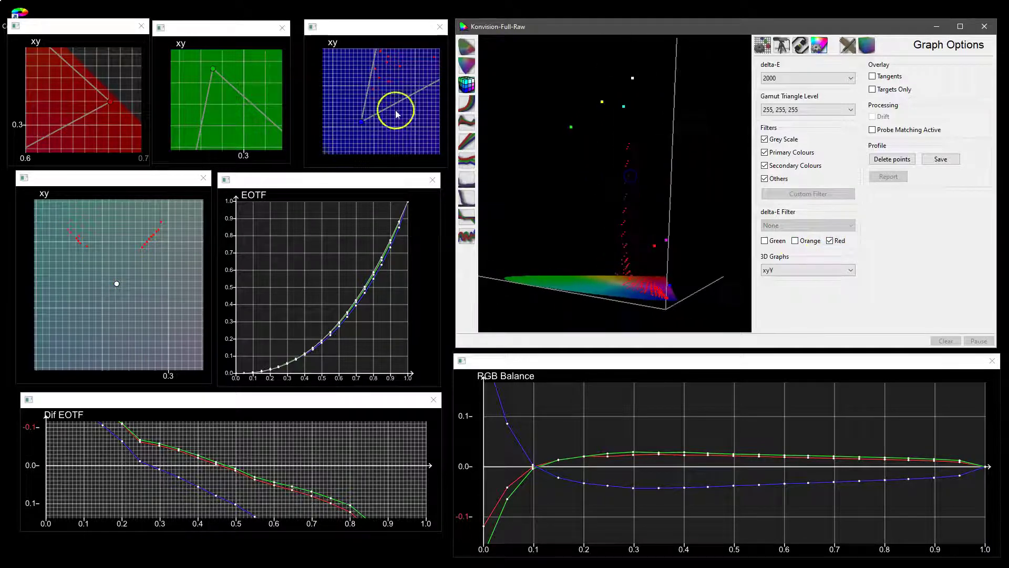
{"action": "left_click_drag", "start_coordinate": [387, 83], "coordinate": [375, 105]}
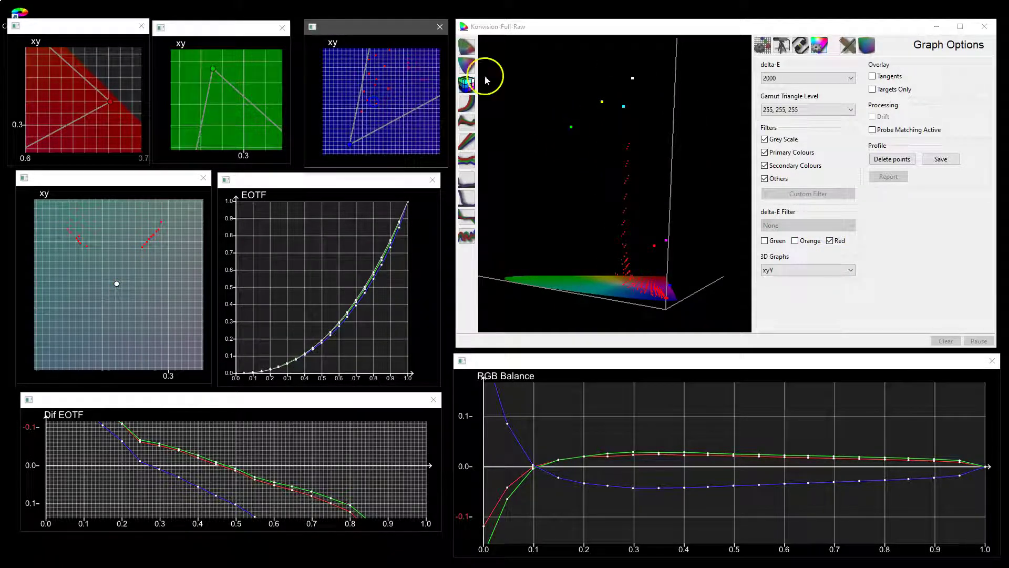
- Show the full xy graph in the main window and compare the orange, green and red delta-E filters, leaving only red active
{"action": "left_click", "coordinate": [472, 54]}
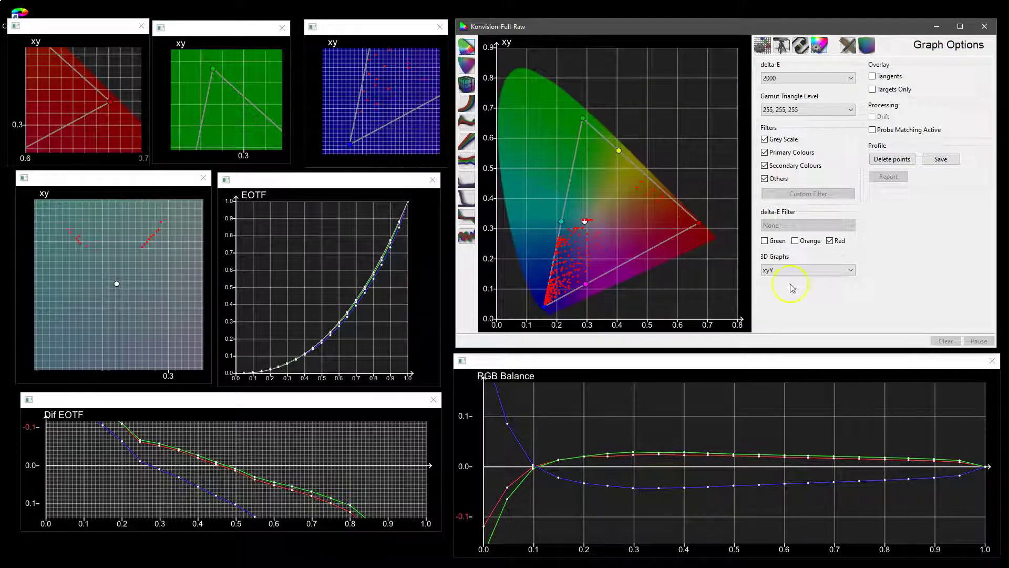
{"action": "left_click", "coordinate": [829, 241]}
{"action": "left_click", "coordinate": [795, 241]}
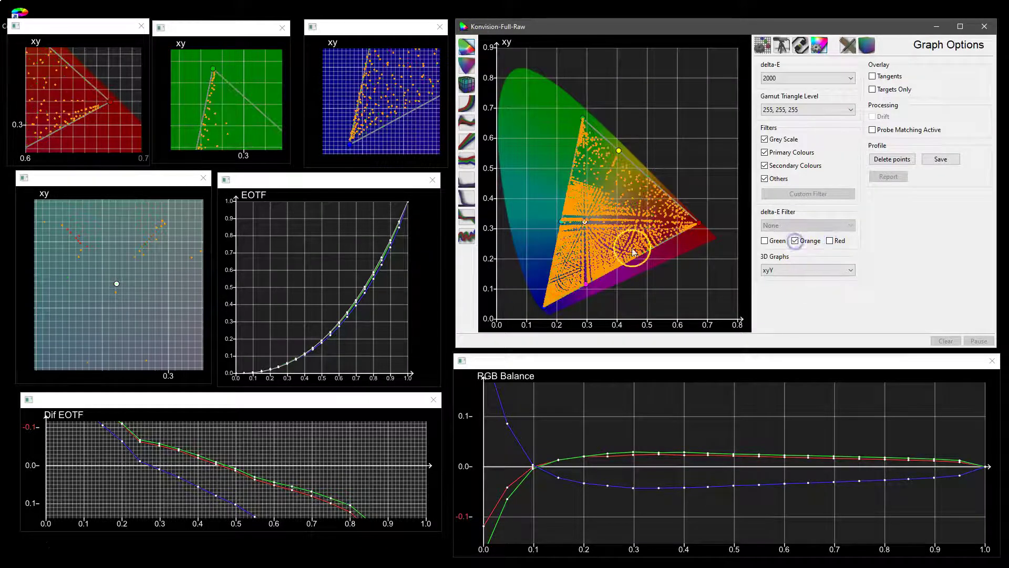
{"action": "left_click", "coordinate": [765, 241]}
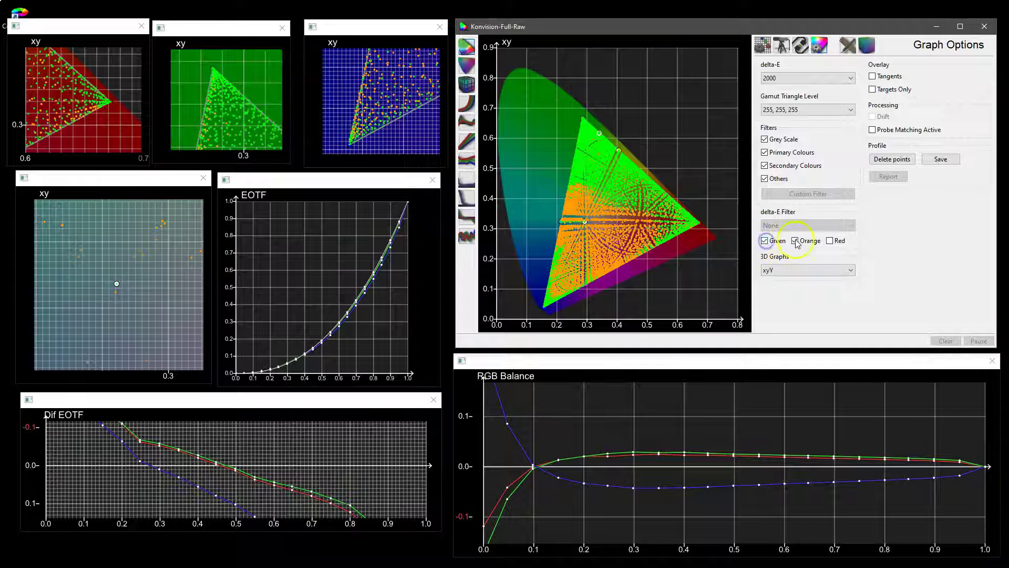
{"action": "left_click", "coordinate": [796, 241]}
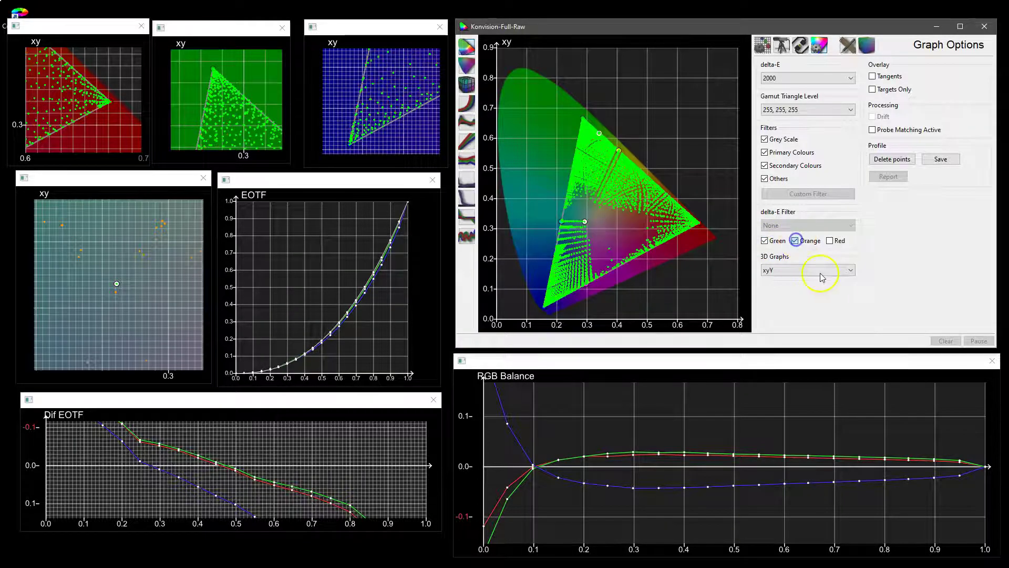
{"action": "left_click", "coordinate": [765, 241]}
{"action": "left_click_drag", "start_coordinate": [613, 225], "coordinate": [616, 217]}
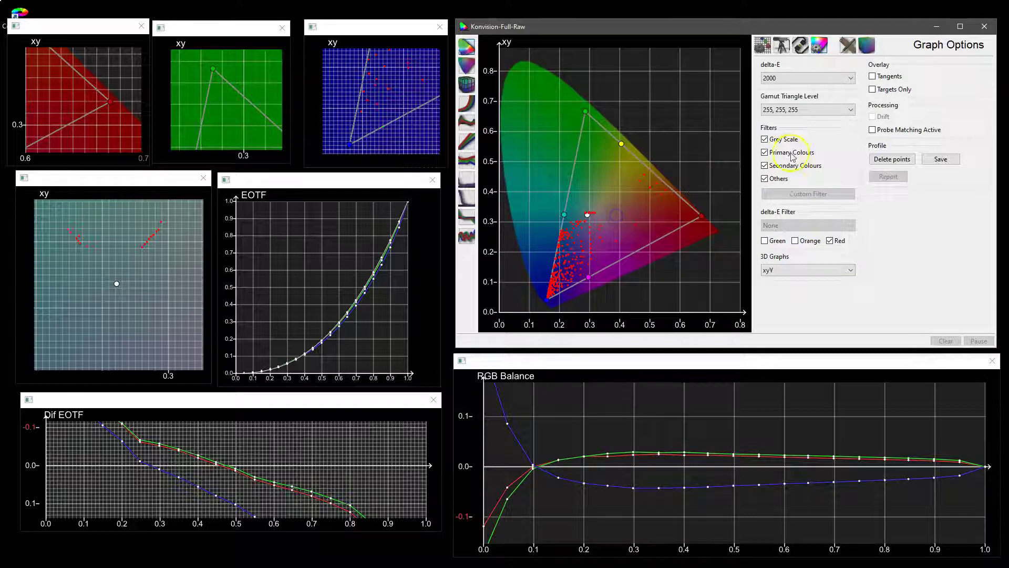
- Enable the Tangents overlay and inspect the error lines of the red points along the yellow-red gamut edge and in the blue corner
{"action": "left_click", "coordinate": [873, 77]}
{"action": "scroll", "coordinate": [654, 147], "scroll_direction": "up", "scroll_amount": 2}
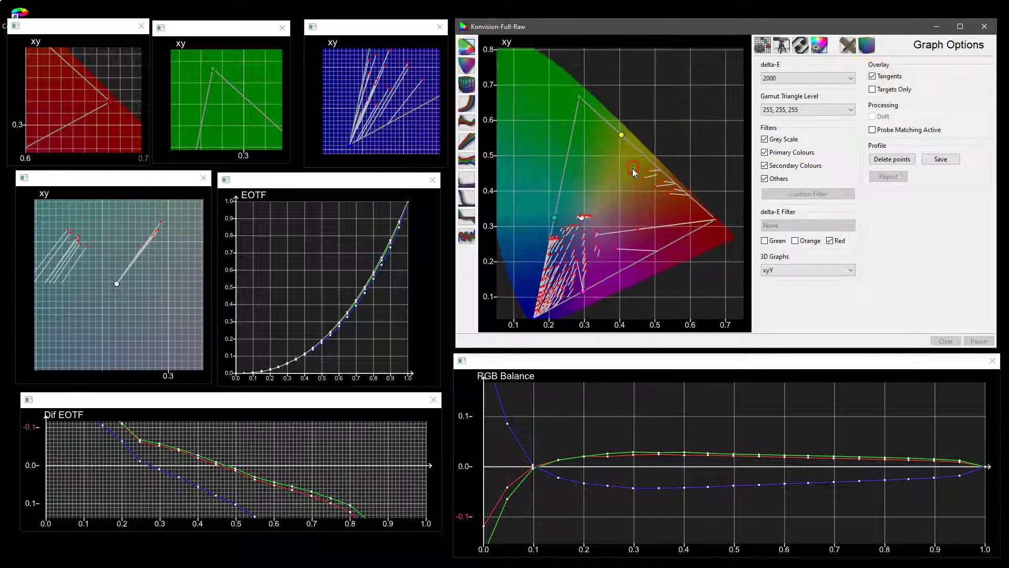
{"action": "left_click_drag", "start_coordinate": [611, 178], "coordinate": [610, 159]}
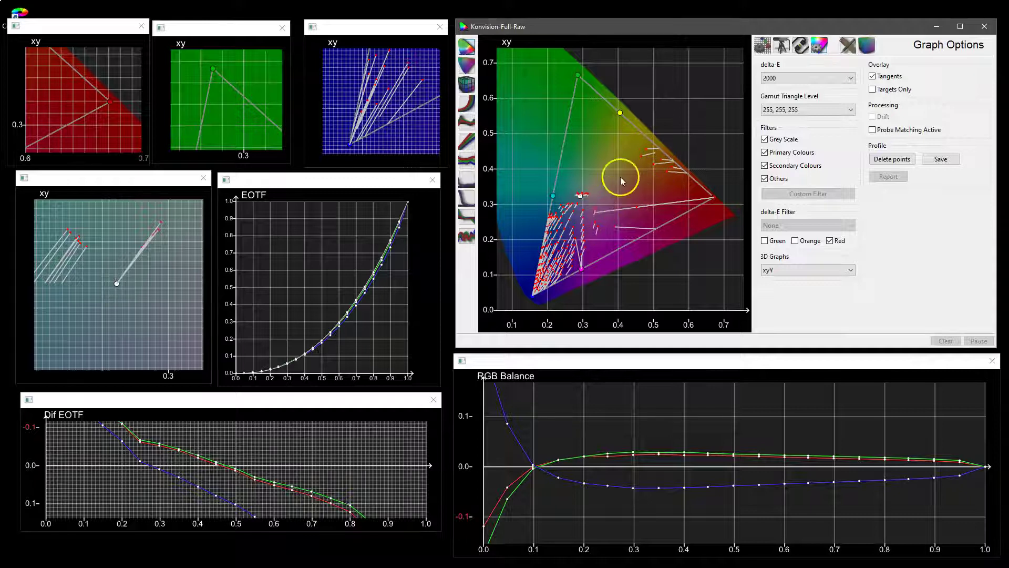
{"action": "scroll", "coordinate": [628, 176], "scroll_direction": "up", "scroll_amount": 2}
{"action": "scroll", "coordinate": [645, 165], "scroll_direction": "up", "scroll_amount": 3}
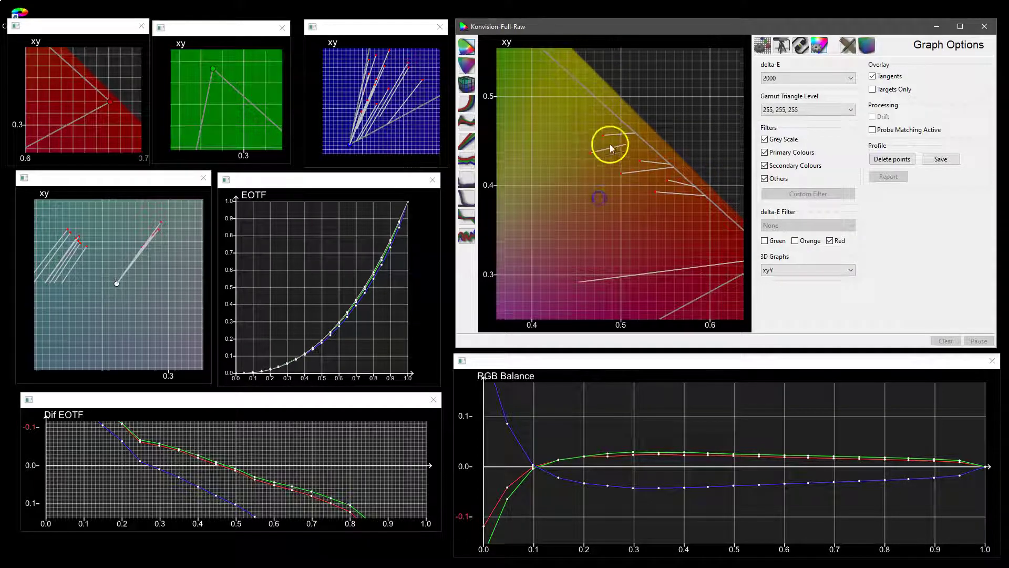
{"action": "left_click", "coordinate": [391, 96]}
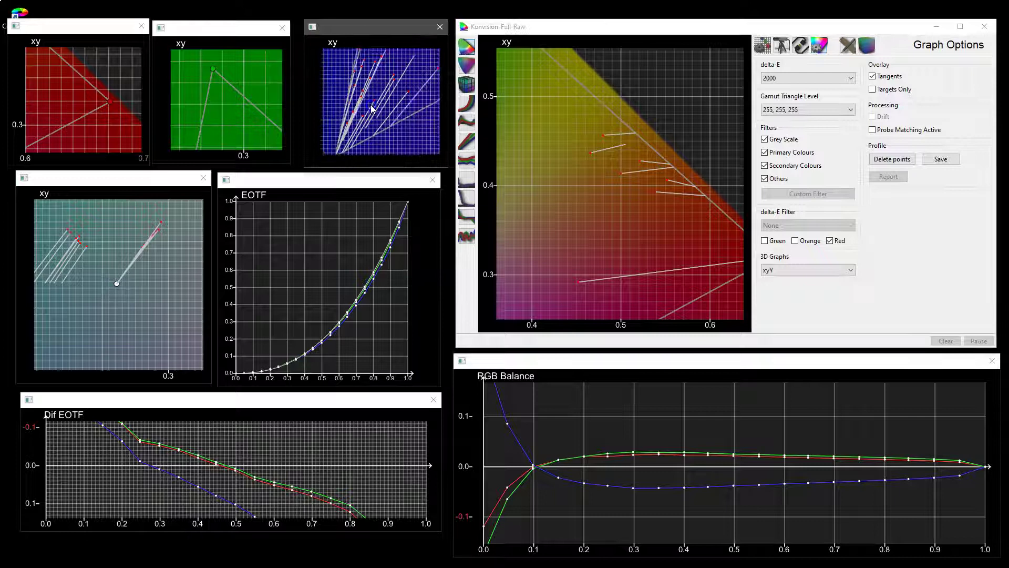
{"action": "left_click_drag", "start_coordinate": [600, 205], "coordinate": [614, 184]}
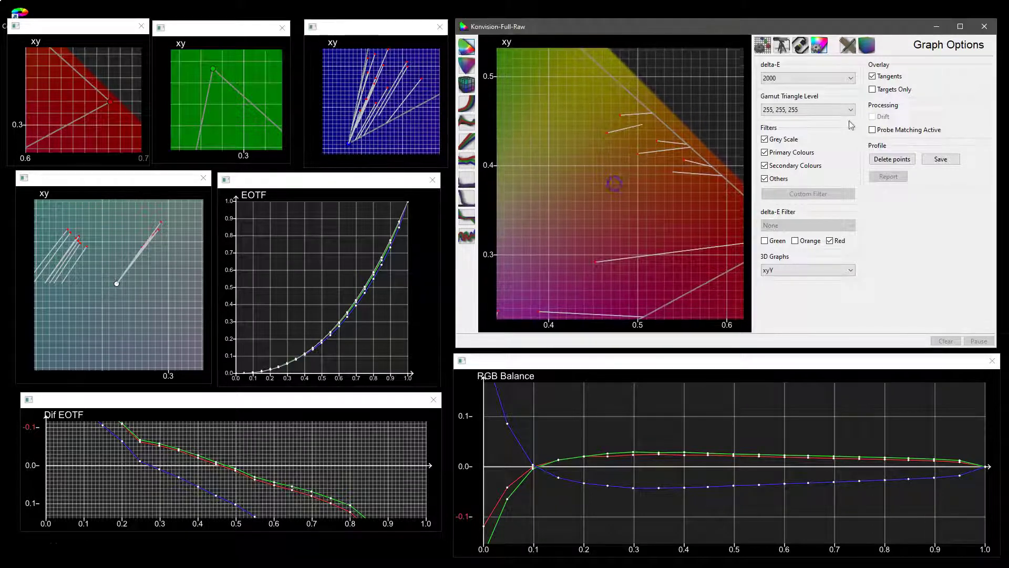
- Enable Targets Only, examine the tangent lines around the main xy graph, and restore its full view
{"action": "left_click", "coordinate": [873, 90]}
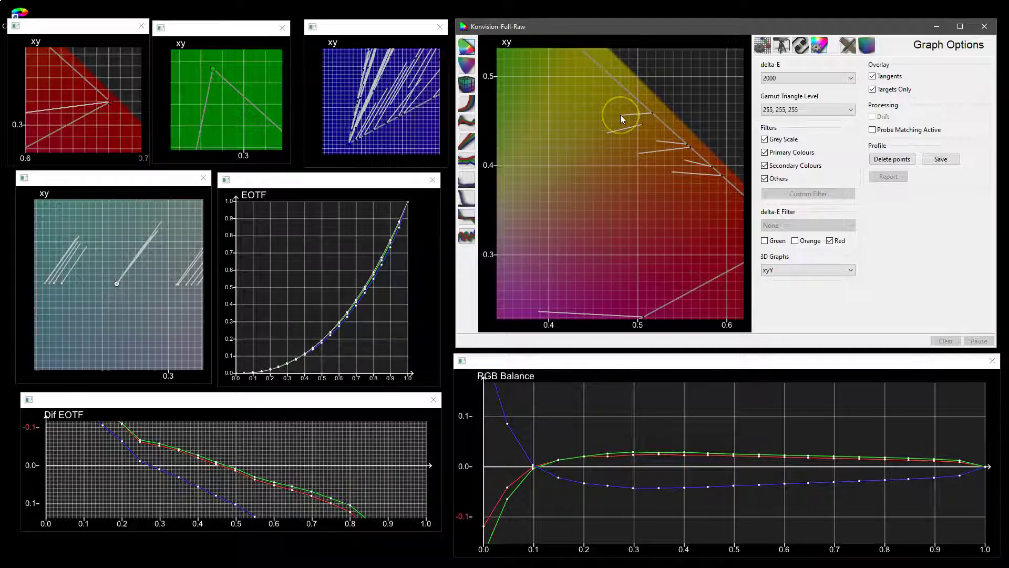
{"action": "left_click_drag", "start_coordinate": [680, 171], "coordinate": [638, 154]}
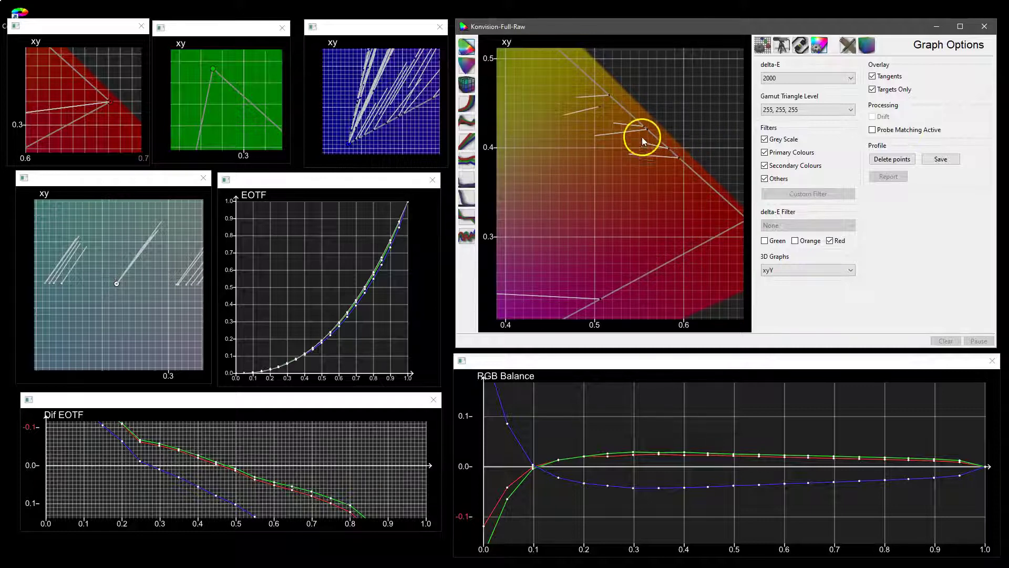
{"action": "left_click_drag", "start_coordinate": [658, 190], "coordinate": [684, 153]}
{"action": "left_click_drag", "start_coordinate": [622, 271], "coordinate": [682, 201]}
{"action": "left_click_drag", "start_coordinate": [550, 236], "coordinate": [636, 201]}
{"action": "left_click_drag", "start_coordinate": [608, 164], "coordinate": [607, 248]}
{"action": "left_click_drag", "start_coordinate": [643, 193], "coordinate": [637, 209]}
{"action": "left_click_drag", "start_coordinate": [663, 174], "coordinate": [623, 250]}
{"action": "left_click_drag", "start_coordinate": [682, 147], "coordinate": [660, 182]}
{"action": "left_click_drag", "start_coordinate": [643, 119], "coordinate": [649, 196]}
{"action": "mouse_move", "coordinate": [644, 153]}
{"action": "left_mouse_down"}
{"action": "mouse_move", "coordinate": [599, 202]}
{"action": "mouse_move", "coordinate": [661, 161]}
{"action": "left_mouse_up"}
{"action": "left_click_drag", "start_coordinate": [611, 253], "coordinate": [674, 157]}
{"action": "left_click_drag", "start_coordinate": [628, 235], "coordinate": [676, 154]}
{"action": "left_click_drag", "start_coordinate": [638, 246], "coordinate": [679, 169]}
{"action": "right_click", "coordinate": [678, 169]}
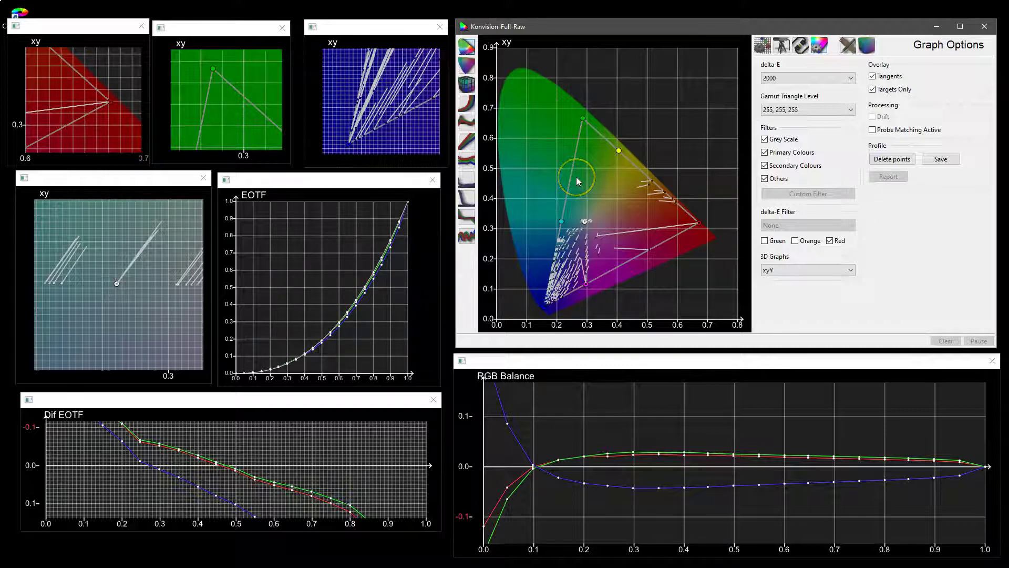
- Inspect the low end of the EOTF graph up close
{"action": "scroll", "coordinate": [311, 296], "scroll_direction": "up", "scroll_amount": 3}
{"action": "left_click_drag", "start_coordinate": [311, 296], "coordinate": [367, 277]}
{"action": "scroll", "coordinate": [304, 336], "scroll_direction": "up", "scroll_amount": 3}
{"action": "left_click_drag", "start_coordinate": [329, 321], "coordinate": [290, 294]}
{"action": "scroll", "coordinate": [332, 273], "scroll_direction": "up", "scroll_amount": 2}
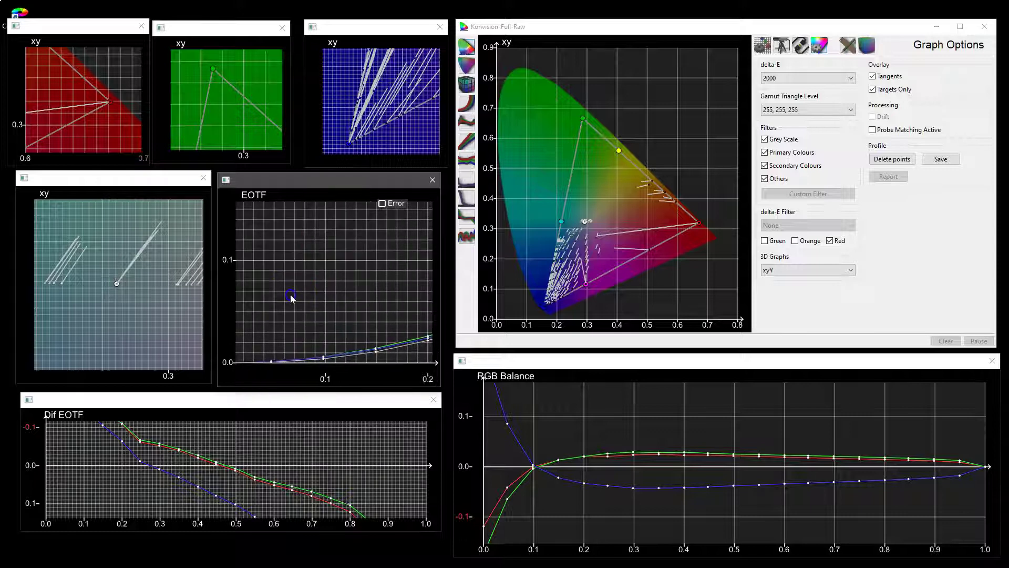
- Close and reopen the EOTF graph window, and restore its view to the full curve
{"action": "left_click", "coordinate": [433, 182]}
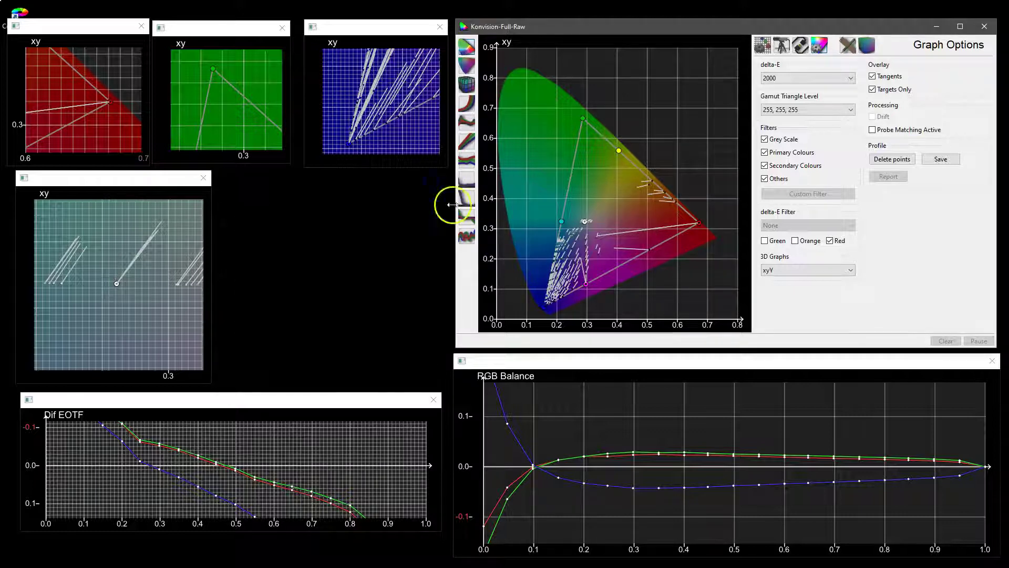
{"action": "left_click", "coordinate": [468, 108]}
{"action": "left_click", "coordinate": [350, 299]}
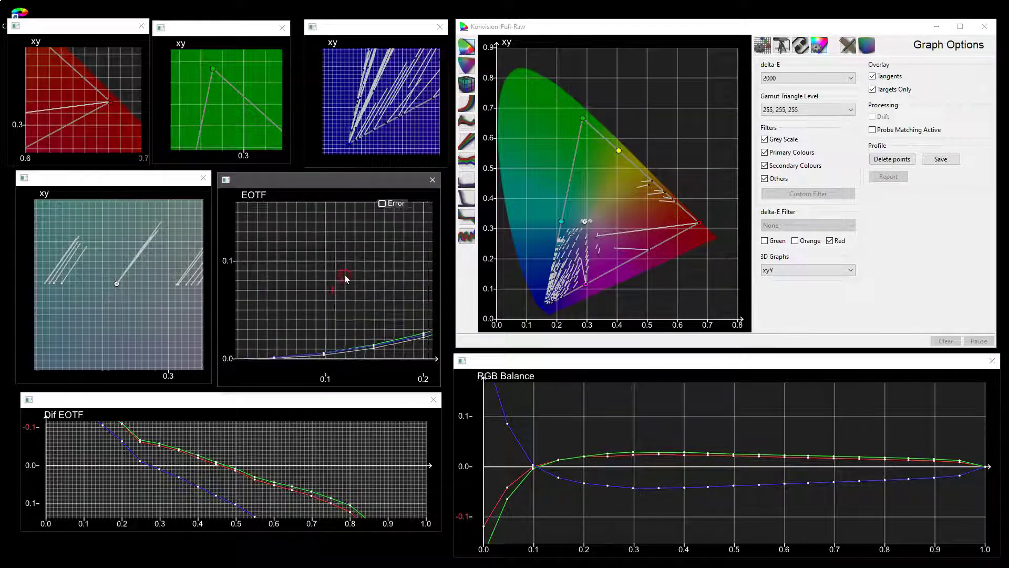
{"action": "scroll", "coordinate": [348, 267], "scroll_direction": "down", "scroll_amount": 4}
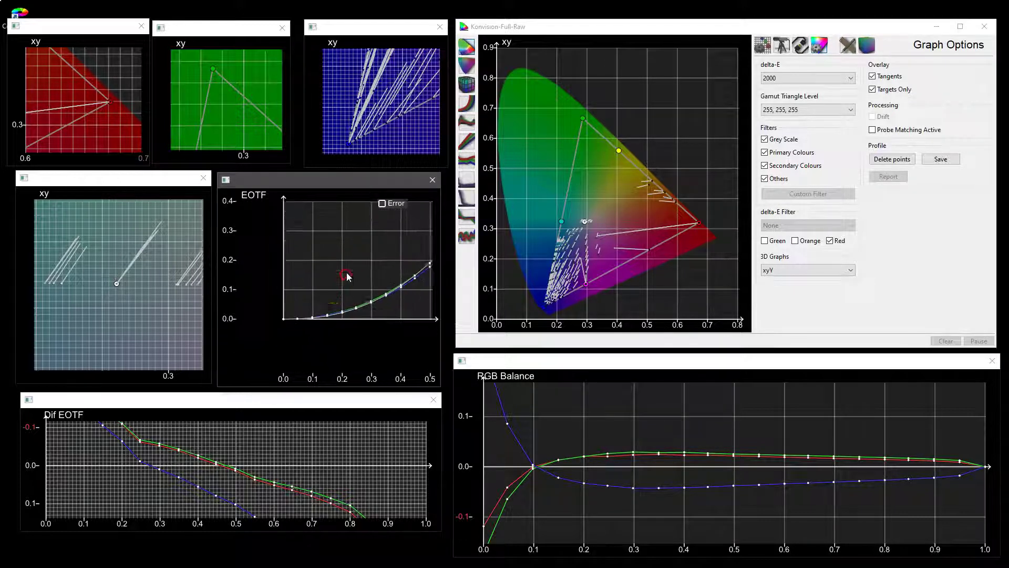
{"action": "scroll", "coordinate": [302, 314], "scroll_direction": "down", "scroll_amount": 3}
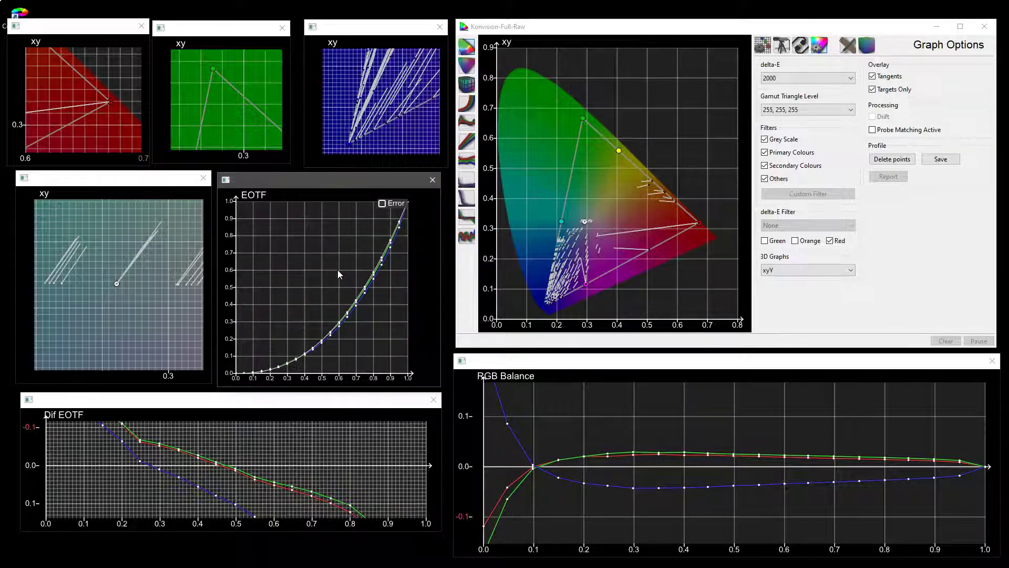
- Open Manual Measure and step the linked RGB patch colour to 127, 127, 127 to read the grey point's deviation
{"action": "left_click", "coordinate": [848, 49]}
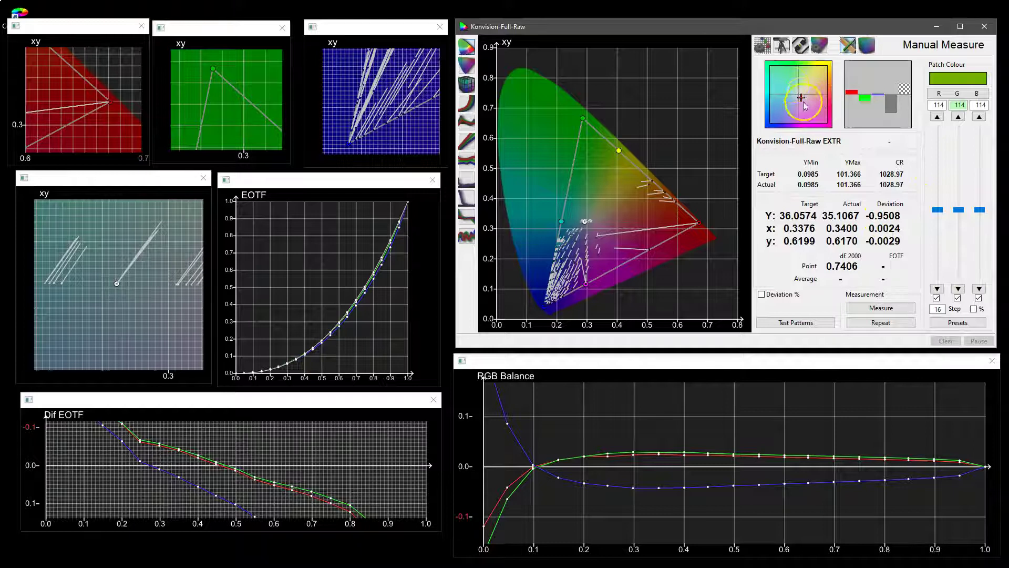
{"action": "mouse_move", "coordinate": [853, 99]}
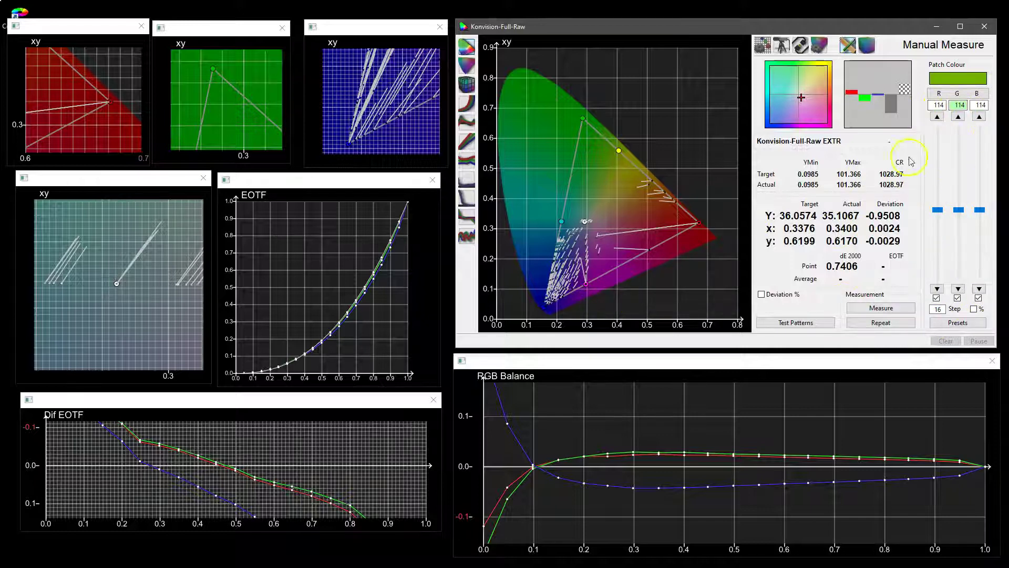
{"action": "left_click", "coordinate": [958, 117]}
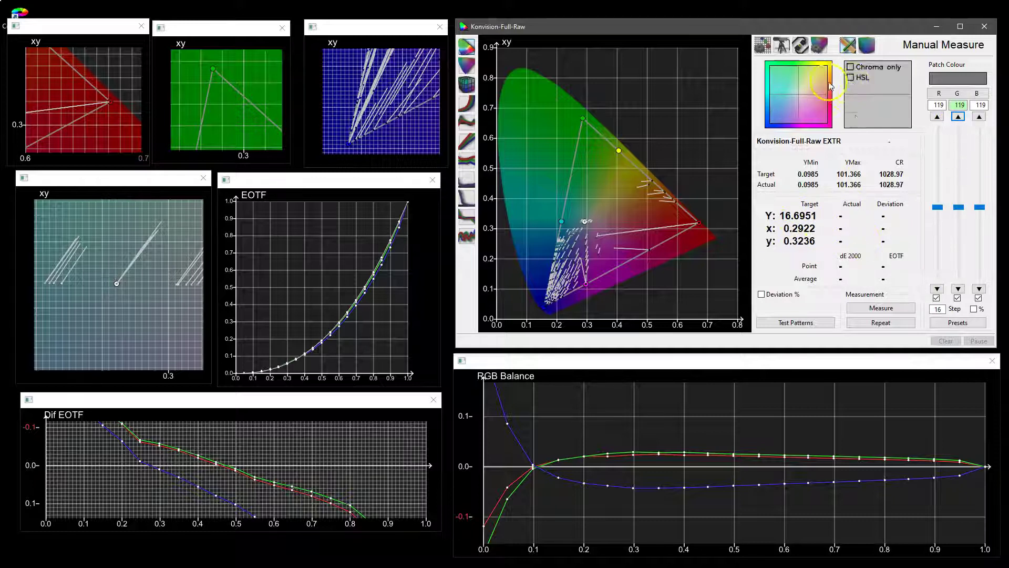
{"action": "left_click", "coordinate": [958, 117]}
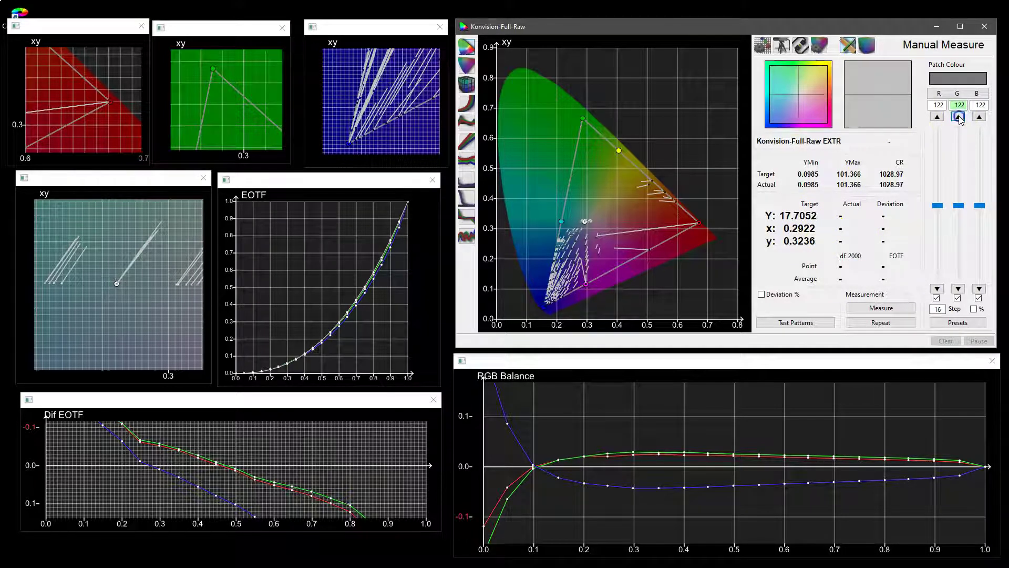
{"action": "left_click", "coordinate": [959, 117]}
{"action": "left_click", "coordinate": [958, 116]}
{"action": "left_click", "coordinate": [959, 117]}
{"action": "left_click", "coordinate": [959, 117]}
{"action": "left_click", "coordinate": [958, 290]}
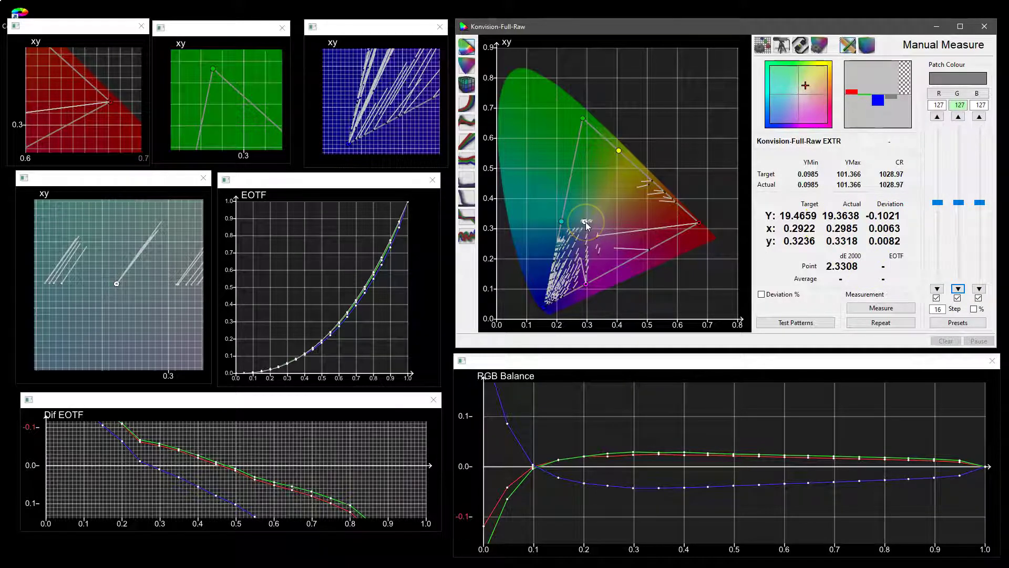
- Check the grey point in the white-point xy graph and locate it in the 3D xyY graph
{"action": "left_click", "coordinate": [117, 284]}
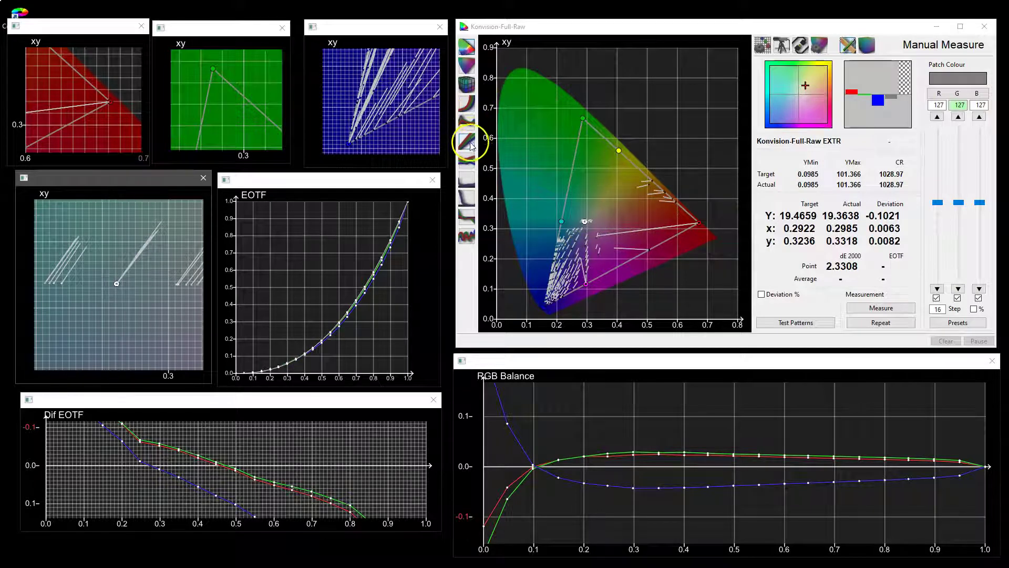
{"action": "left_click", "coordinate": [467, 84]}
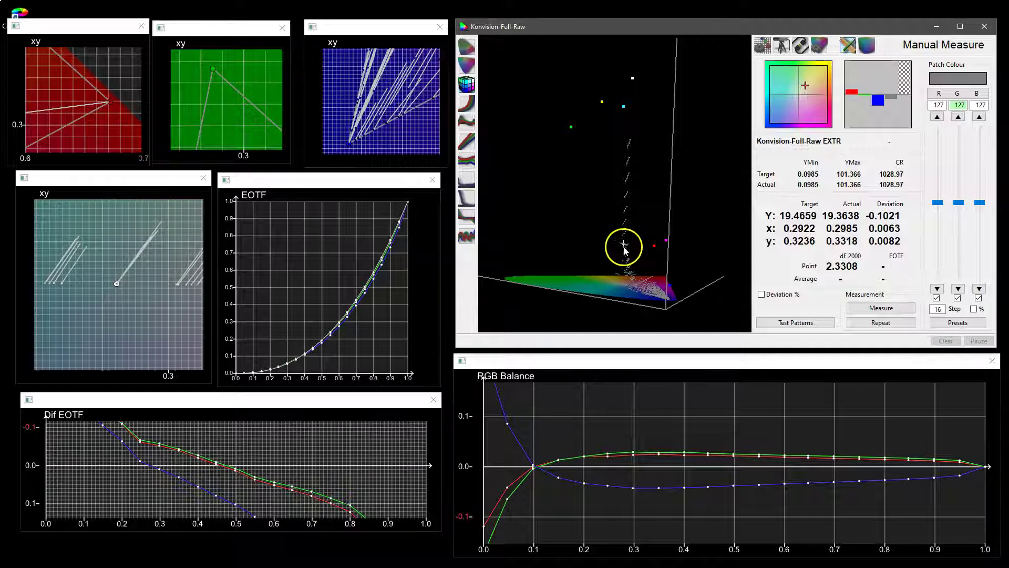
{"action": "mouse_move", "coordinate": [638, 188]}
{"action": "left_mouse_down"}
{"action": "mouse_move", "coordinate": [580, 189]}
{"action": "mouse_move", "coordinate": [636, 187]}
{"action": "left_mouse_up"}
- Turn off the red delta-E filter and disable the Targets Only and Tangents overlays in Graph Options
{"action": "left_click", "coordinate": [819, 45]}
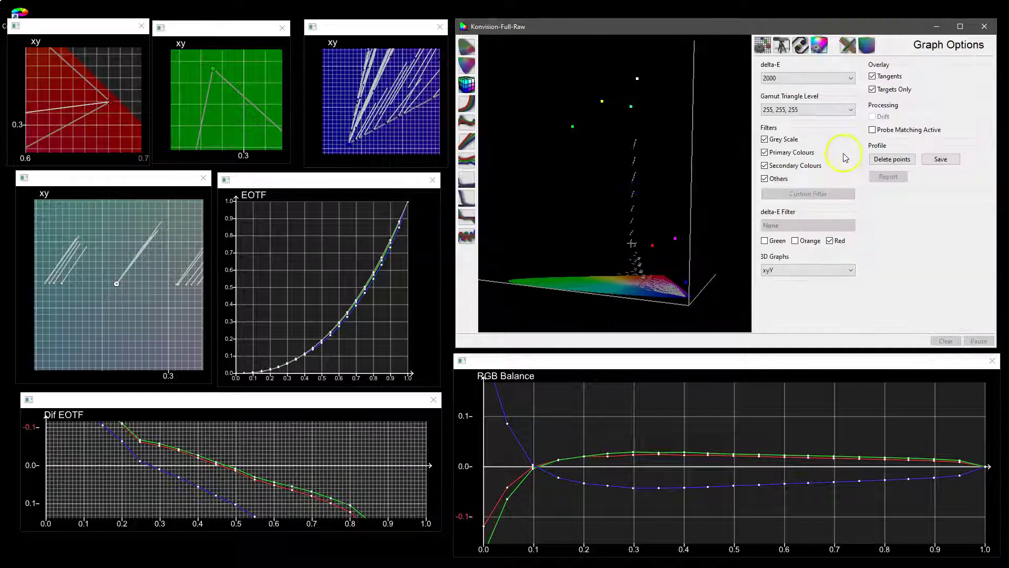
{"action": "left_click", "coordinate": [830, 242]}
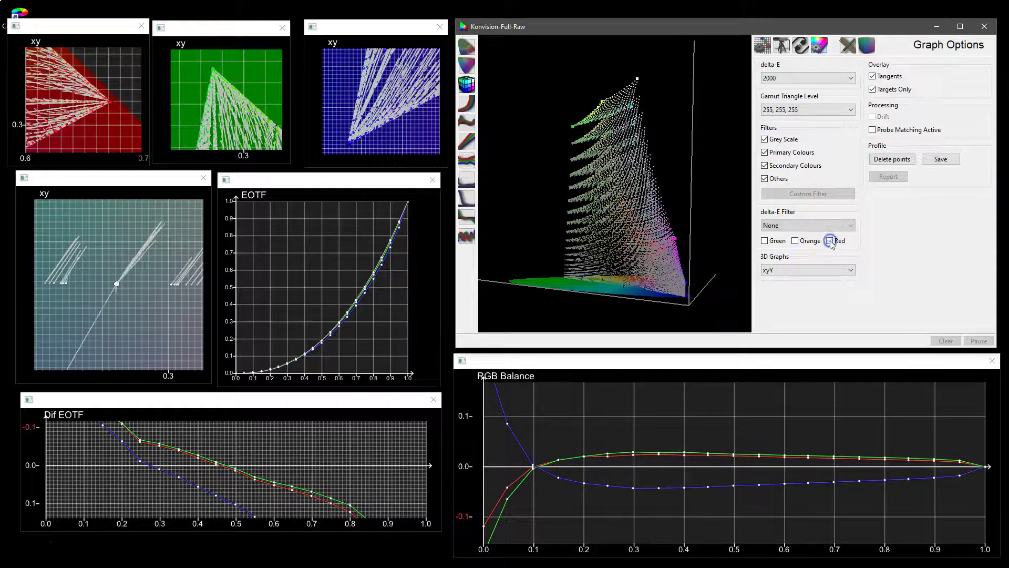
{"action": "left_click", "coordinate": [873, 90]}
{"action": "left_click", "coordinate": [872, 77]}
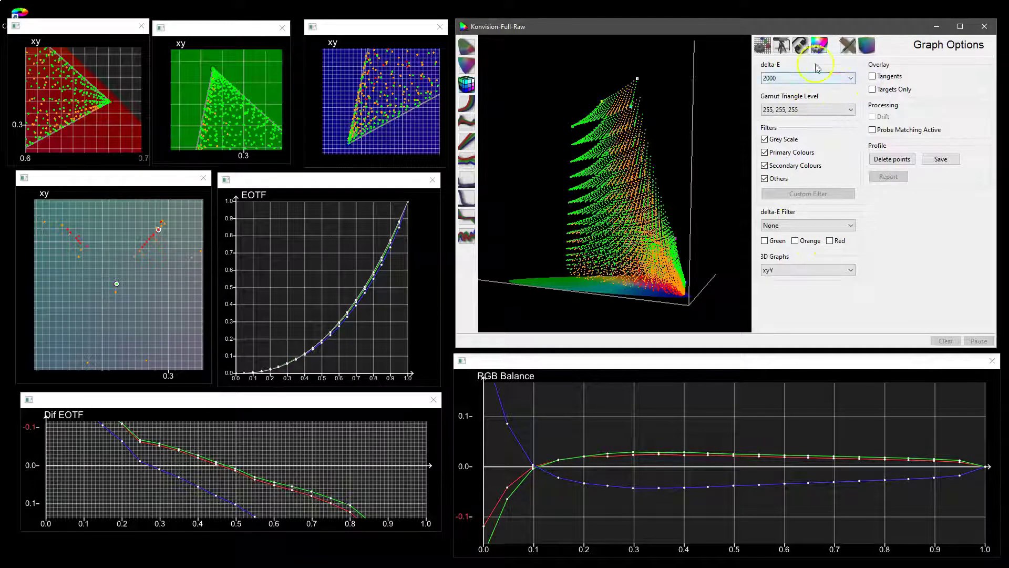
- Unlink the RGB channels in Manual Measure and set the patch's red value to 140
{"action": "left_click", "coordinate": [848, 45]}
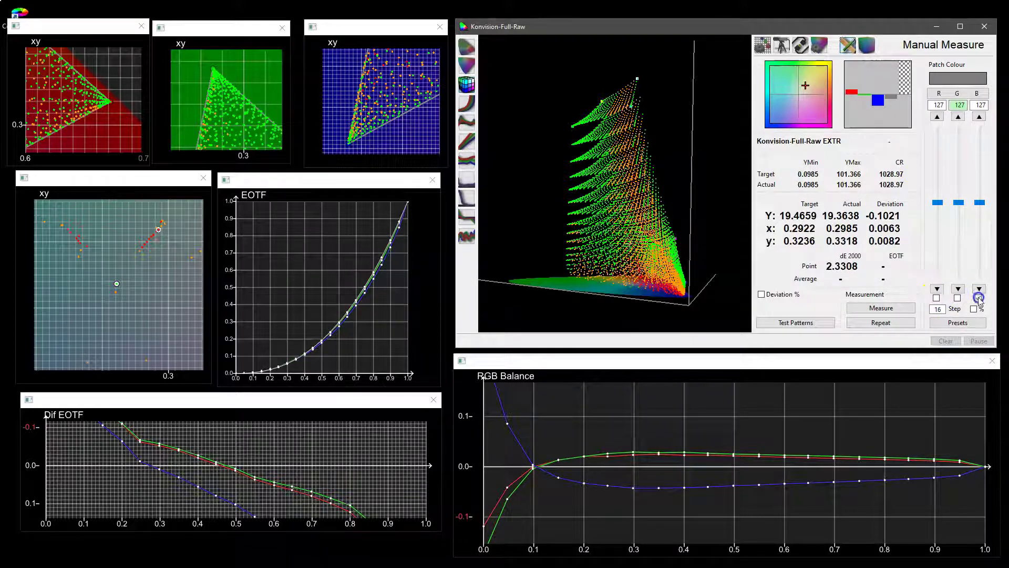
{"action": "left_click_drag", "start_coordinate": [939, 202], "coordinate": [938, 200]}
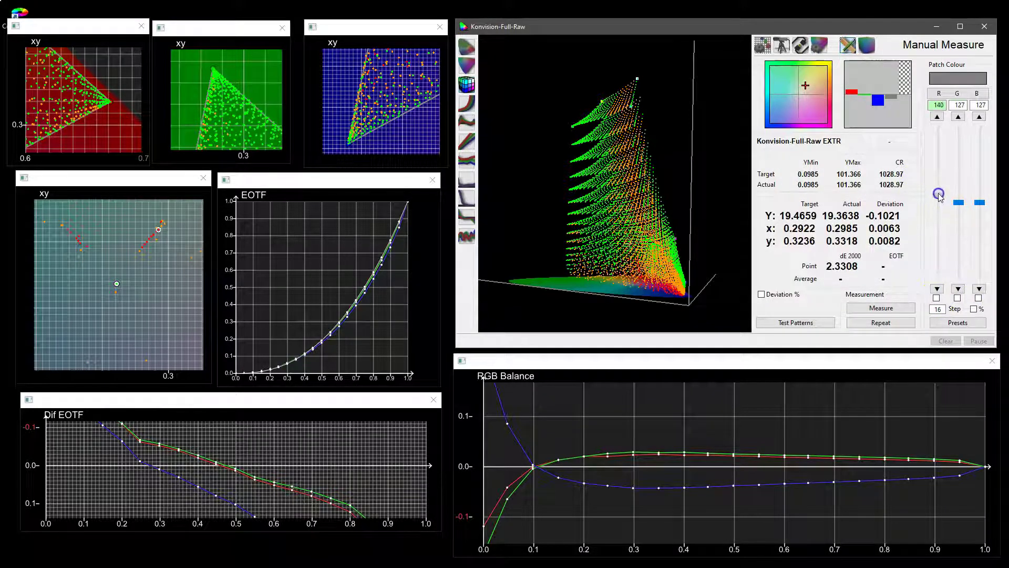
{"action": "left_click", "coordinate": [937, 116]}
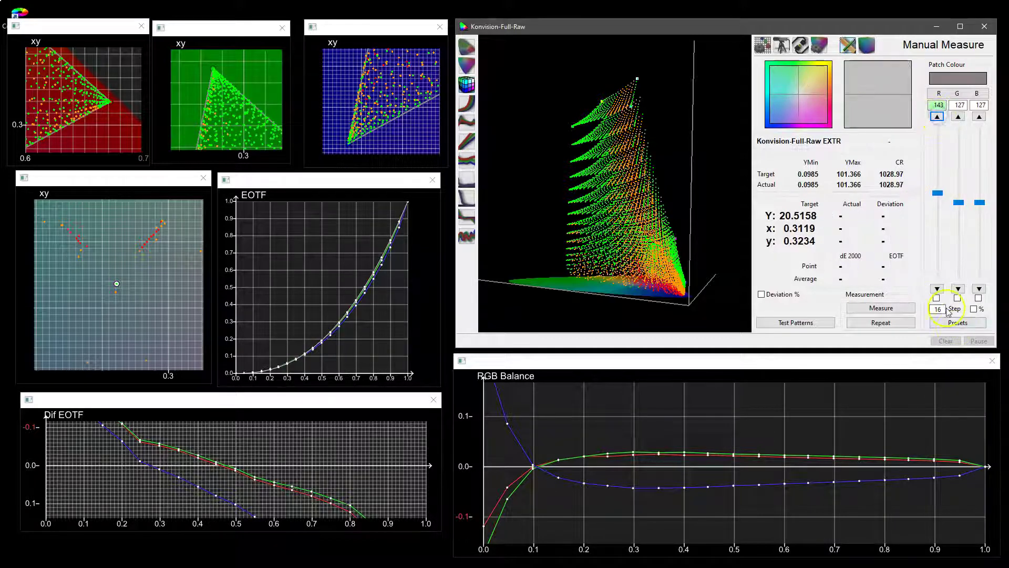
{"action": "left_click", "coordinate": [937, 288]}
{"action": "left_click", "coordinate": [938, 289]}
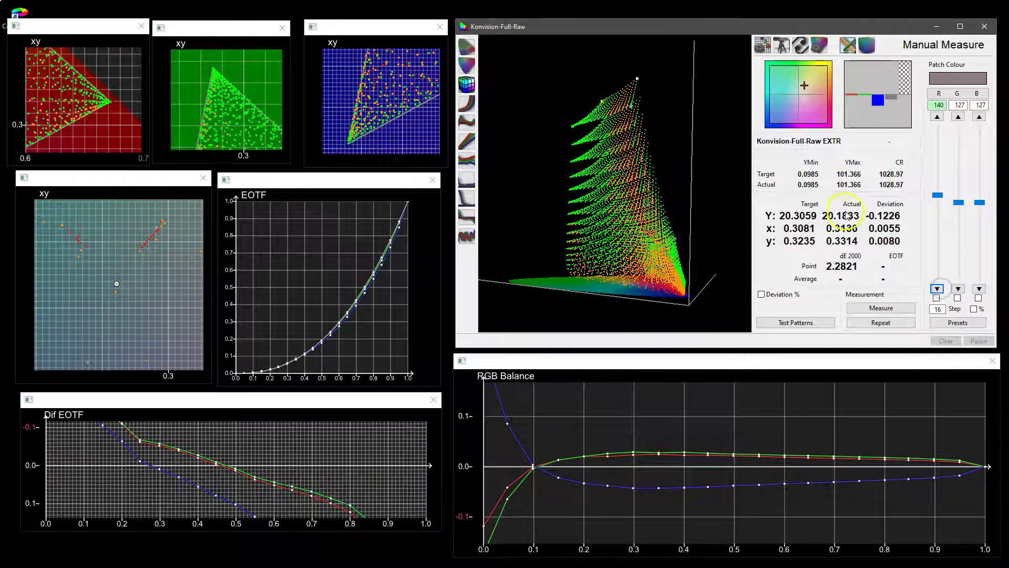
- Rotate the 3D graph, and enlarge the blue-corner xy graph window to frame the whole gamut triangle
{"action": "left_click_drag", "start_coordinate": [677, 193], "coordinate": [576, 141]}
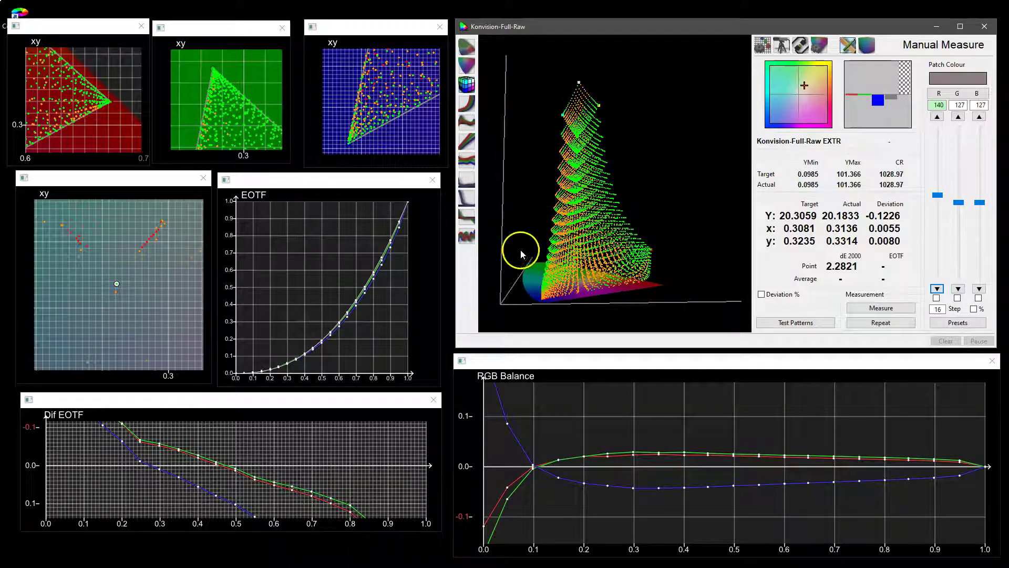
{"action": "mouse_move", "coordinate": [307, 180]}
{"action": "left_mouse_down"}
{"action": "mouse_move", "coordinate": [573, 164]}
{"action": "mouse_move", "coordinate": [306, 190]}
{"action": "left_mouse_up"}
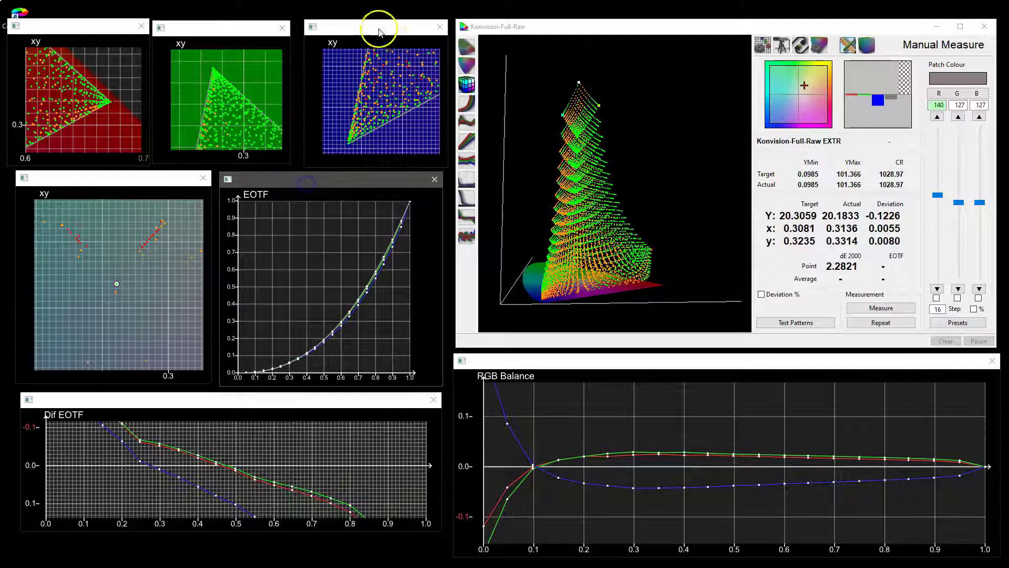
{"action": "left_click_drag", "start_coordinate": [381, 27], "coordinate": [237, 50]}
{"action": "left_click_drag", "start_coordinate": [309, 188], "coordinate": [870, 514]}
{"action": "left_click_drag", "start_coordinate": [534, 282], "coordinate": [601, 169]}
{"action": "scroll", "coordinate": [515, 279], "scroll_direction": "up", "scroll_amount": 3}
{"action": "left_click_drag", "start_coordinate": [507, 298], "coordinate": [521, 193]}
{"action": "left_click_drag", "start_coordinate": [478, 324], "coordinate": [522, 208]}
{"action": "scroll", "coordinate": [524, 208], "scroll_direction": "down", "scroll_amount": 1}
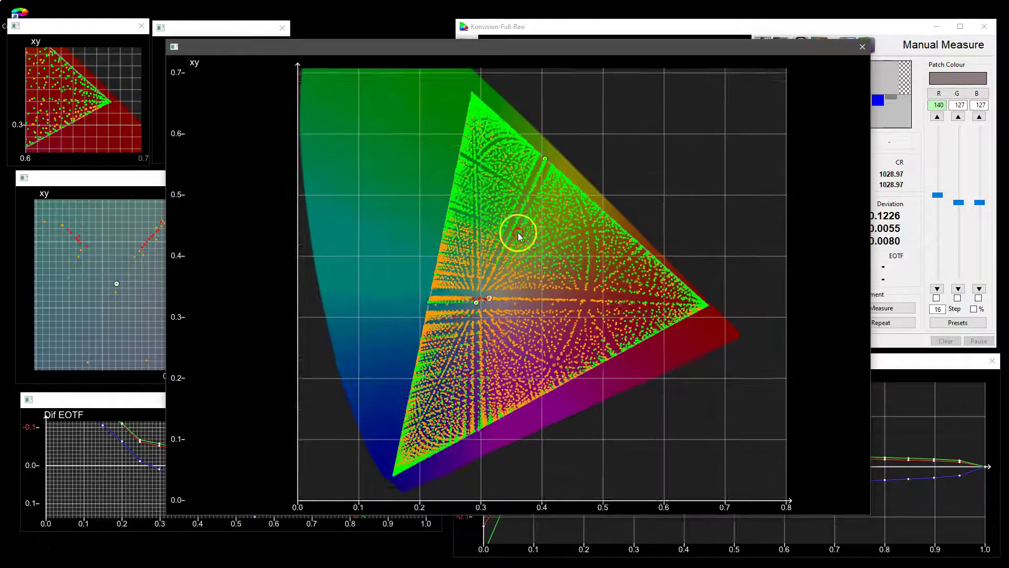
- Reposition and further enlarge the full-gamut xy graph window, and examine individual points across the triangle
{"action": "mouse_move", "coordinate": [513, 241]}
{"action": "left_mouse_down"}
{"action": "mouse_move", "coordinate": [503, 243]}
{"action": "mouse_move", "coordinate": [503, 226]}
{"action": "left_mouse_up"}
{"action": "left_click_drag", "start_coordinate": [495, 49], "coordinate": [481, 38]}
{"action": "left_click", "coordinate": [598, 451]}
{"action": "left_click_drag", "start_coordinate": [859, 507], "coordinate": [912, 541]}
{"action": "left_click", "coordinate": [577, 263]}
{"action": "left_click_drag", "start_coordinate": [524, 257], "coordinate": [518, 266]}
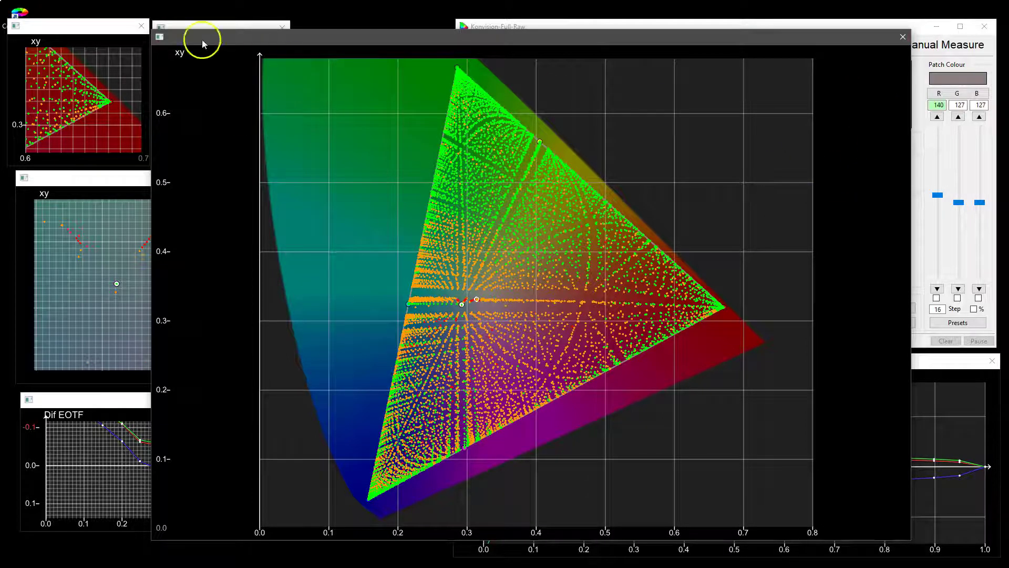
- Shrink the large xy graph window back into place beside the green-corner graph and zoom it in on the gamut's blue corner
{"action": "left_click_drag", "start_coordinate": [149, 29], "coordinate": [339, 30]}
{"action": "left_click_drag", "start_coordinate": [509, 234], "coordinate": [443, 165]}
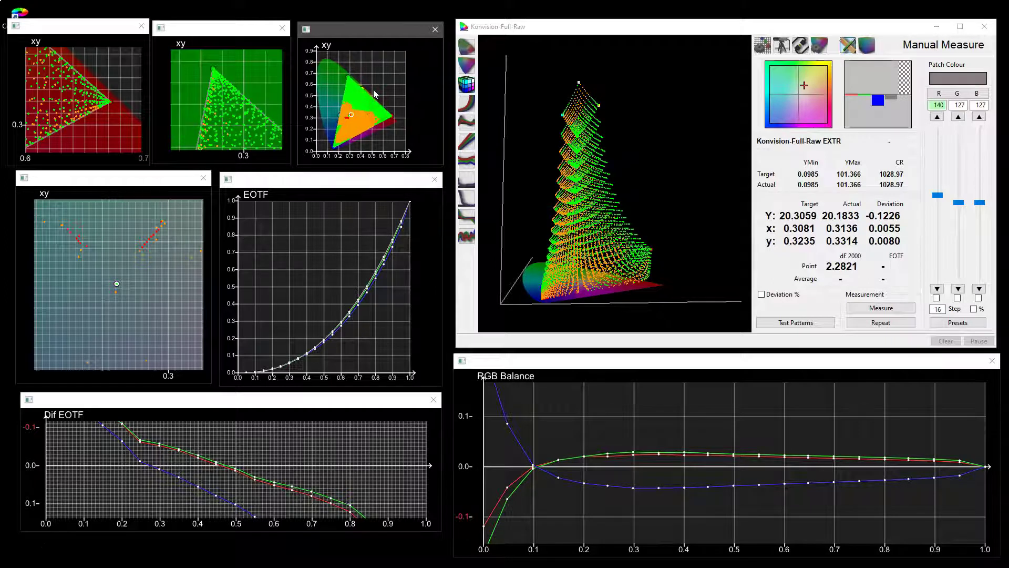
{"action": "scroll", "coordinate": [361, 141], "scroll_direction": "up", "scroll_amount": 8}
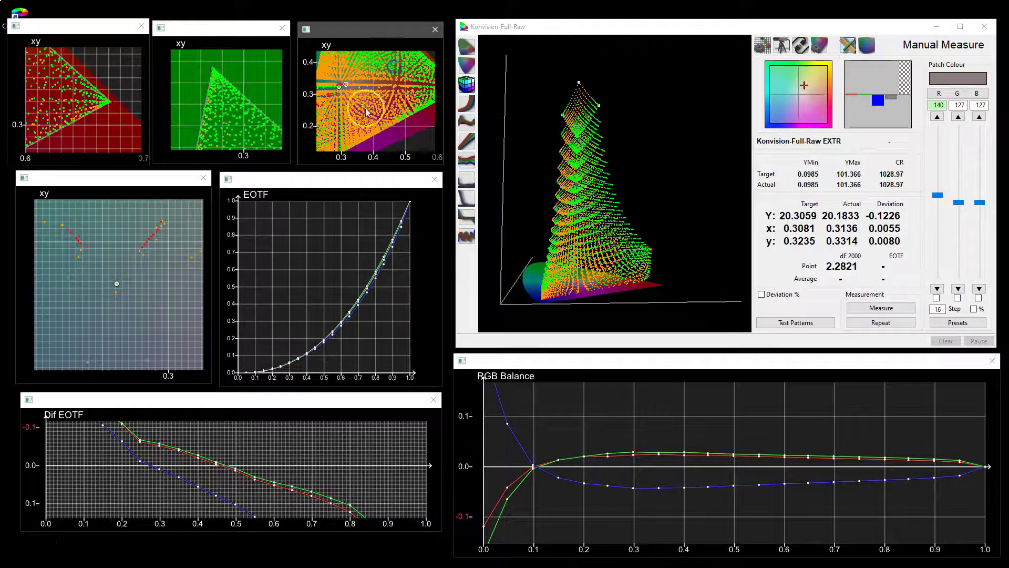
{"action": "left_click_drag", "start_coordinate": [360, 141], "coordinate": [375, 108]}
{"action": "scroll", "coordinate": [376, 112], "scroll_direction": "up", "scroll_amount": 3}
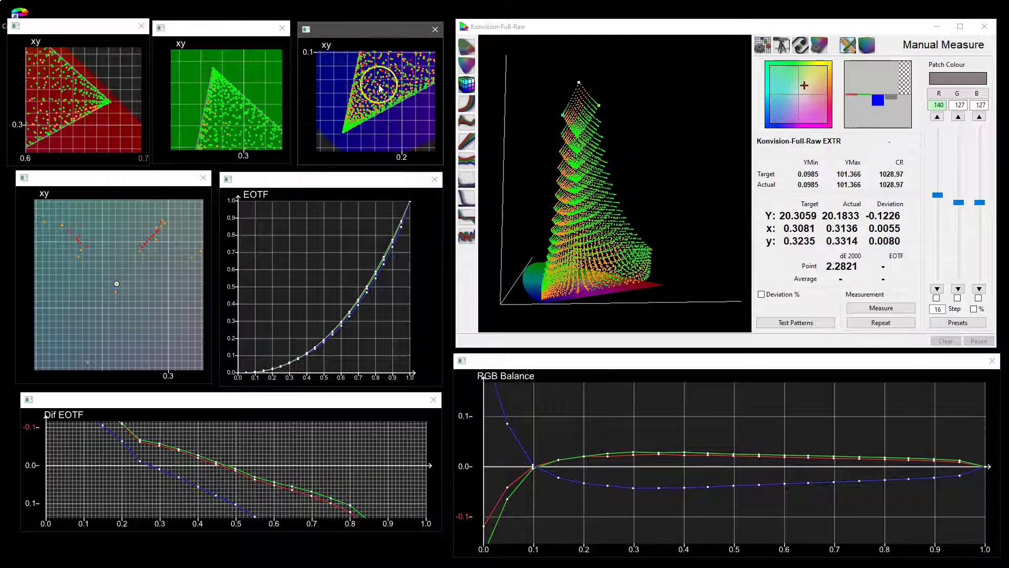
{"action": "scroll", "coordinate": [381, 90], "scroll_direction": "up", "scroll_amount": 5}
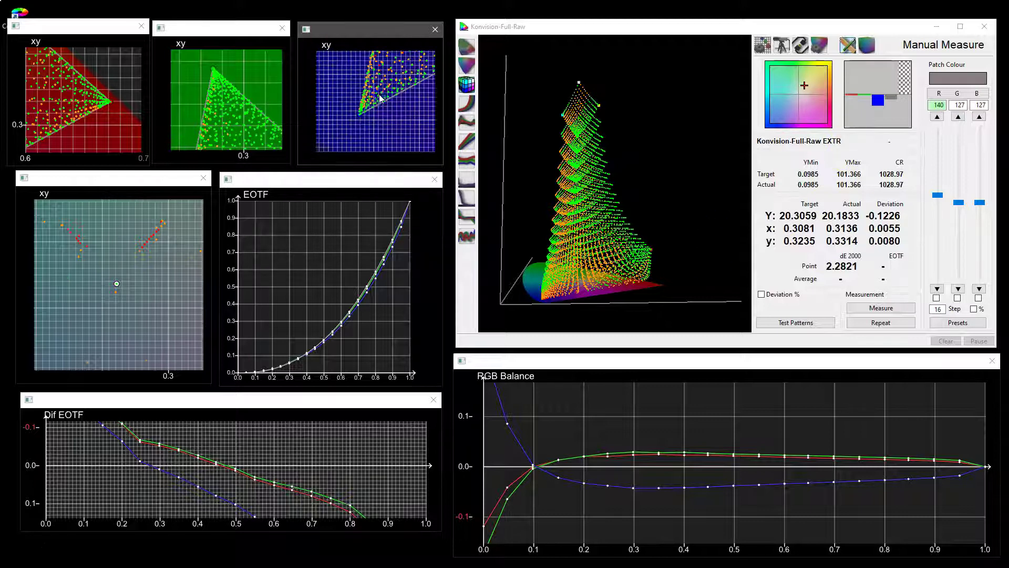
{"action": "scroll", "coordinate": [376, 108], "scroll_direction": "up", "scroll_amount": 5}
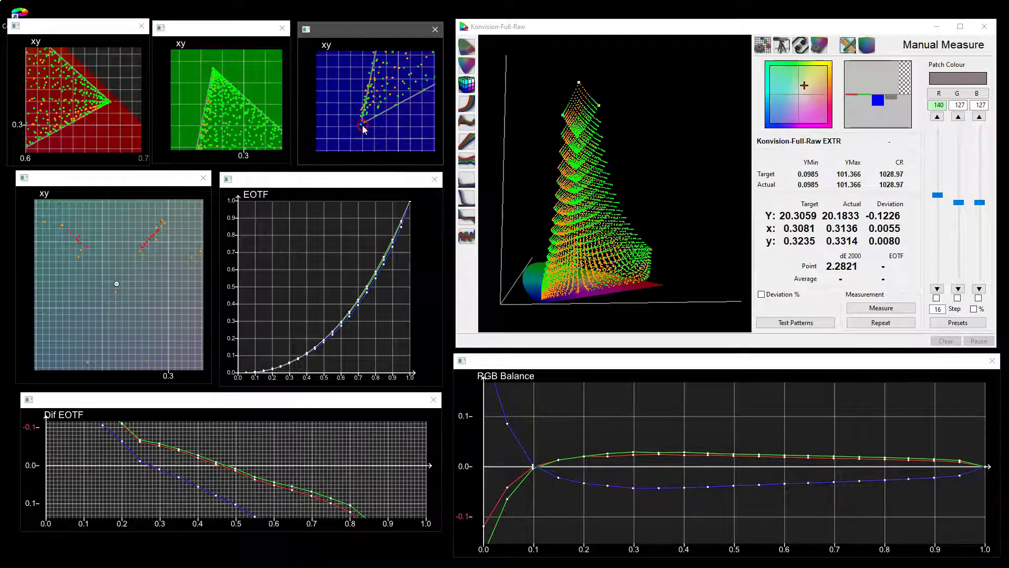
{"action": "scroll", "coordinate": [370, 109], "scroll_direction": "up", "scroll_amount": 3}
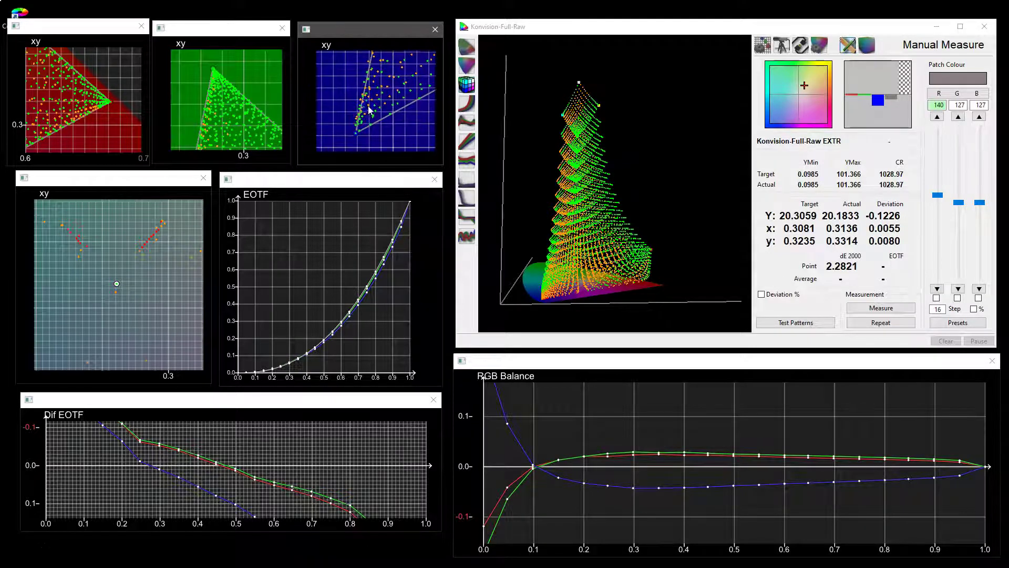
{"action": "scroll", "coordinate": [370, 109], "scroll_direction": "up", "scroll_amount": 2}
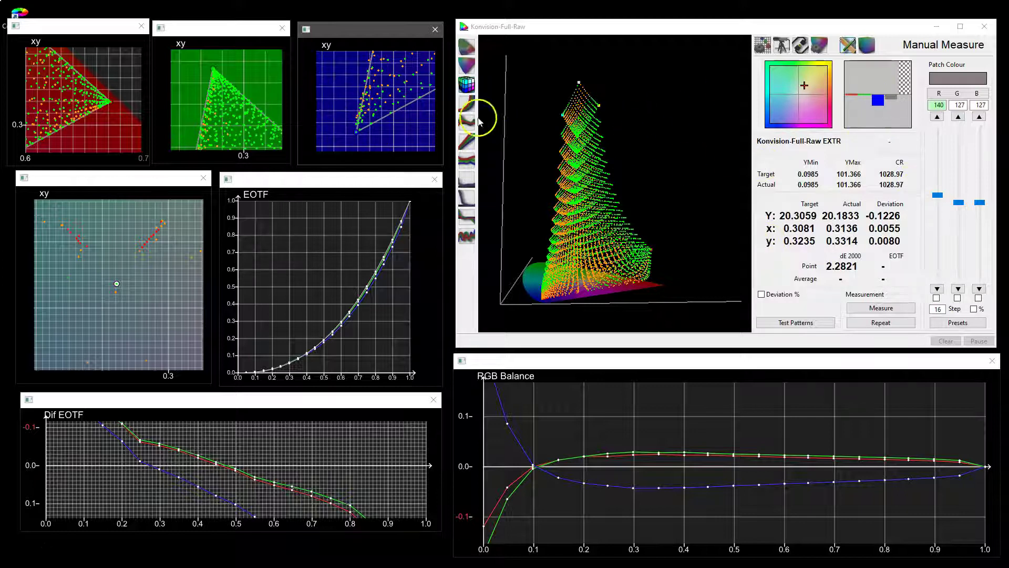
{"action": "scroll", "coordinate": [385, 91], "scroll_direction": "up", "scroll_amount": 2}
- Display the patch colour window, move it over the graphs and resize it to 310 by 340, and close it
{"action": "left_click", "coordinate": [955, 79]}
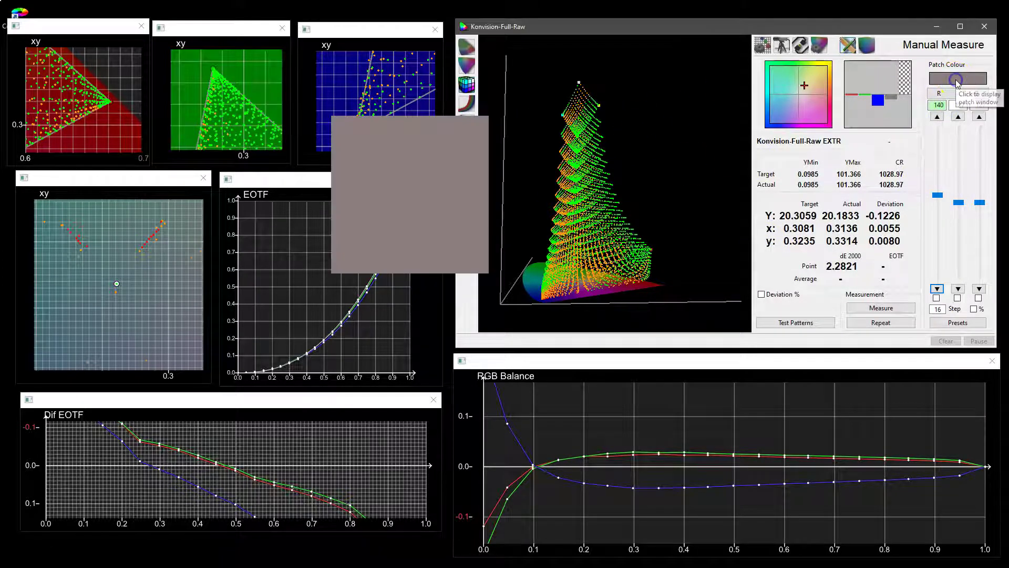
{"action": "left_click_drag", "start_coordinate": [442, 174], "coordinate": [360, 187]}
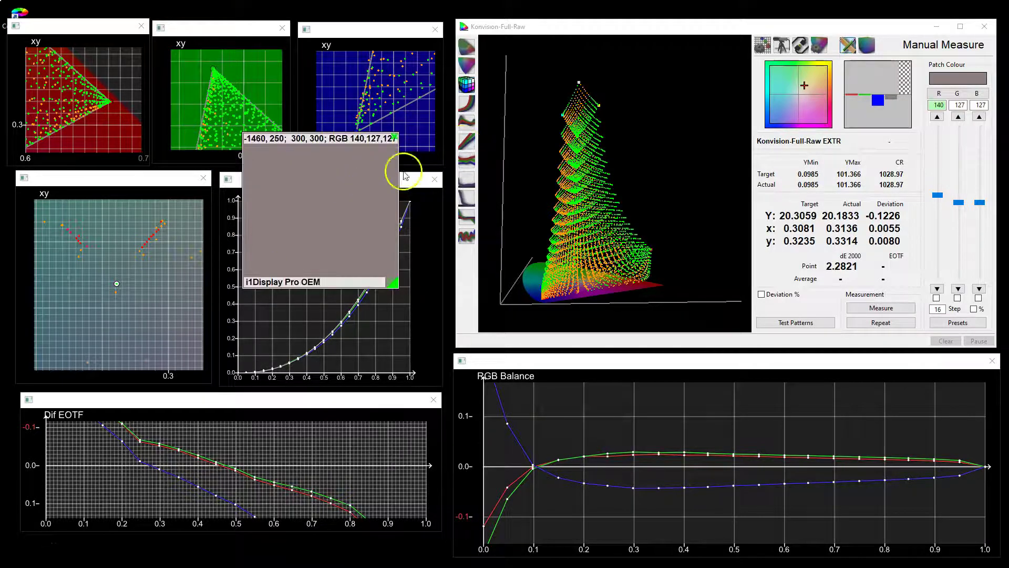
{"action": "mouse_move", "coordinate": [394, 141]}
{"action": "left_click_drag", "start_coordinate": [390, 283], "coordinate": [405, 311]}
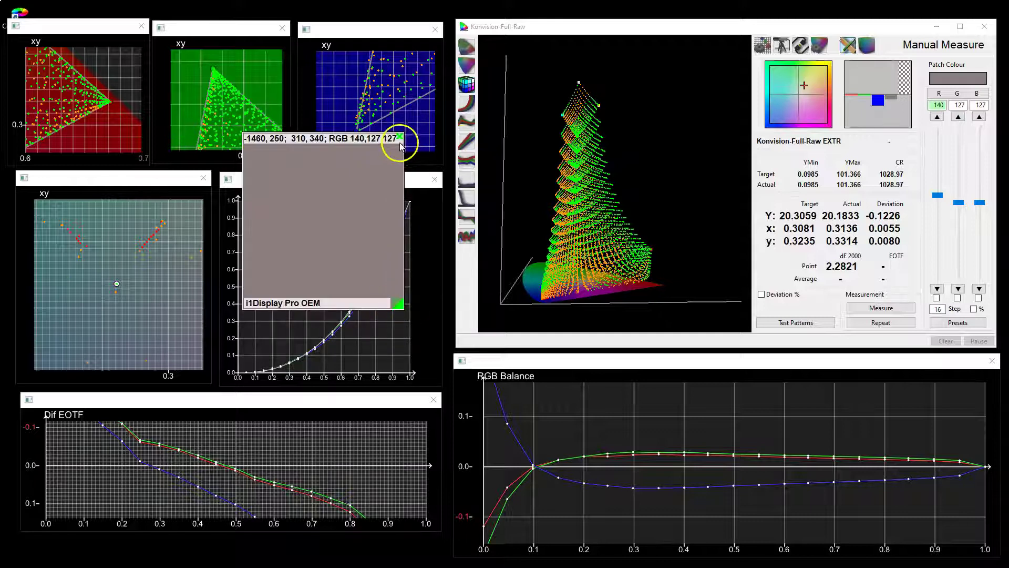
{"action": "left_click", "coordinate": [399, 139]}
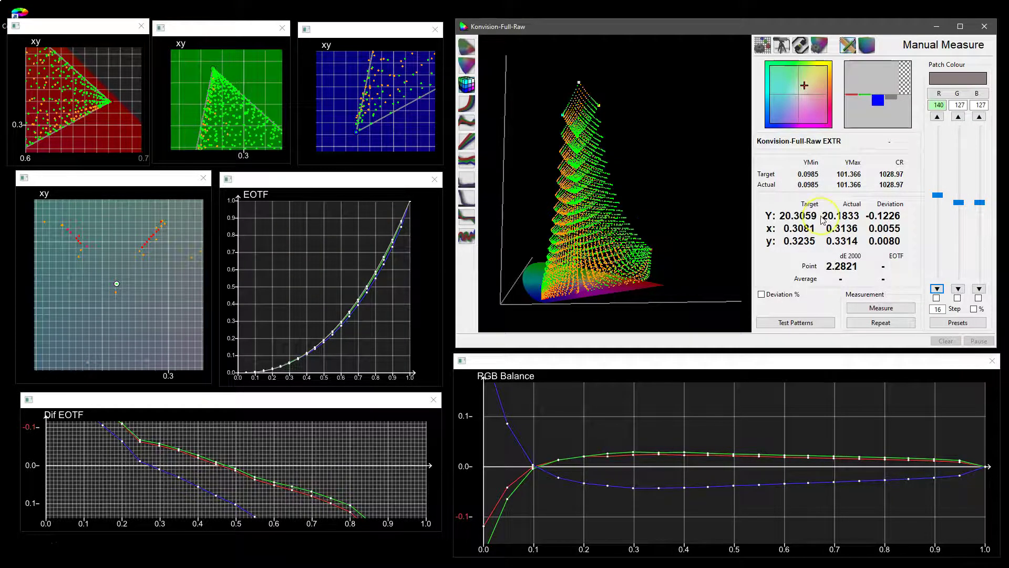